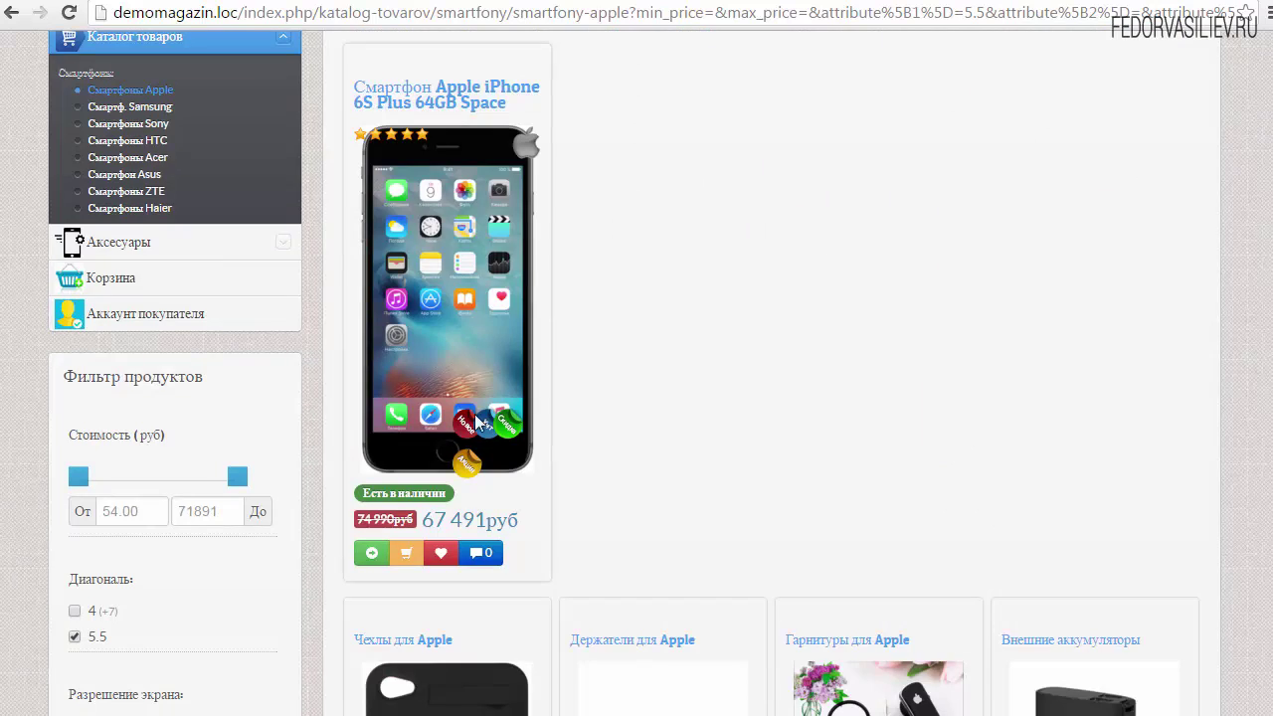
# Step: Look over the filtered Apple smartphones page and open the "Чехлы для Apple" category from it
pyautogui.scroll(2, 428, 398)
pyautogui.scroll(-2, 423, 368)
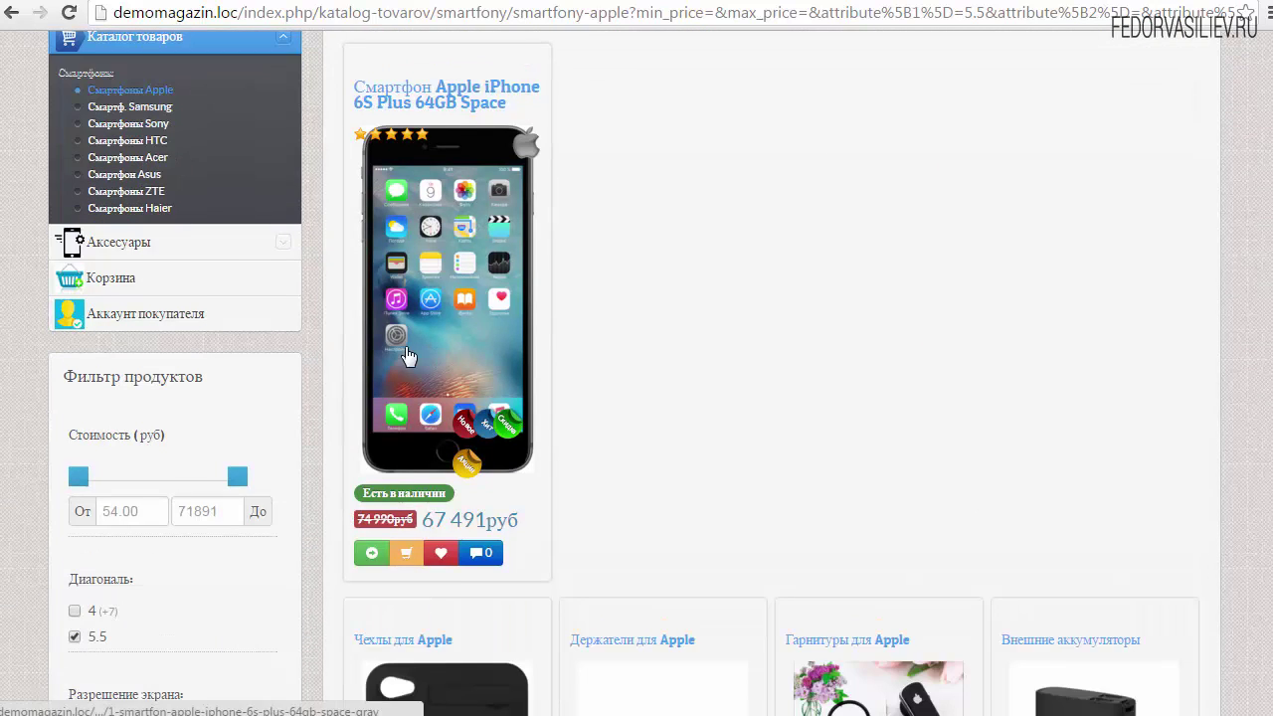
pyautogui.scroll(-4, 407, 358)
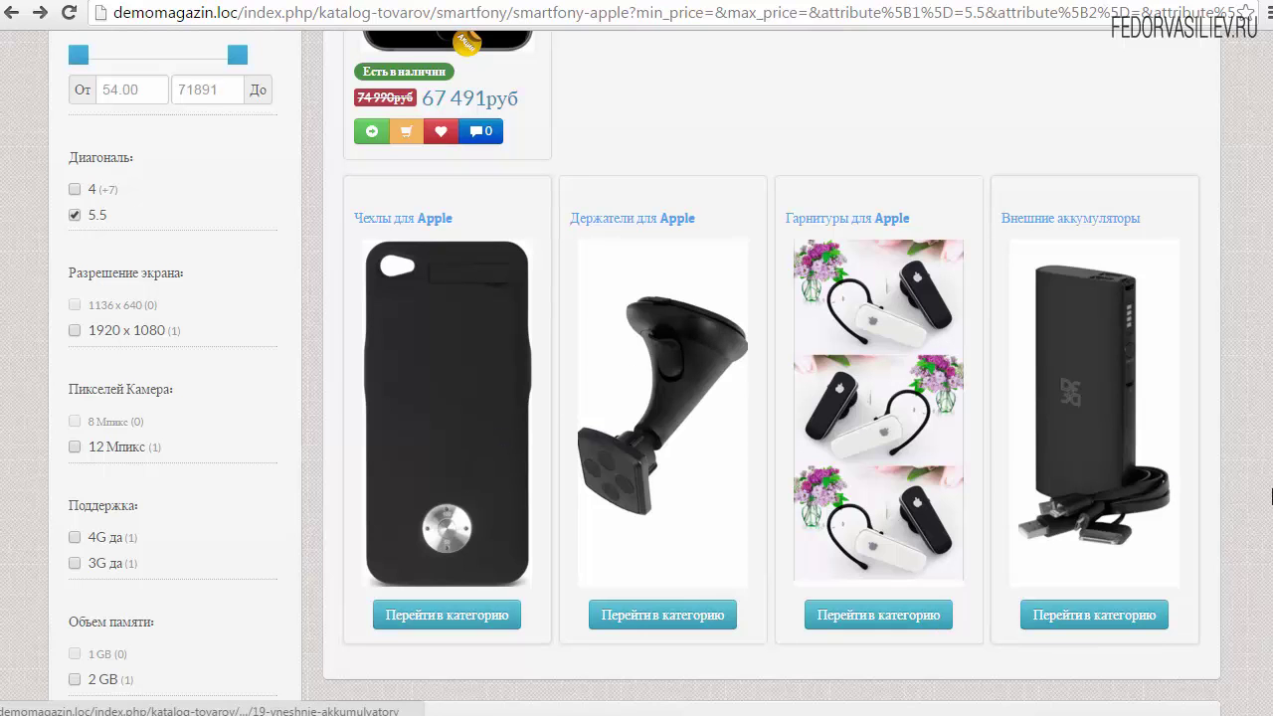
pyautogui.scroll(3, 632, 377)
pyautogui.scroll(-3, 478, 434)
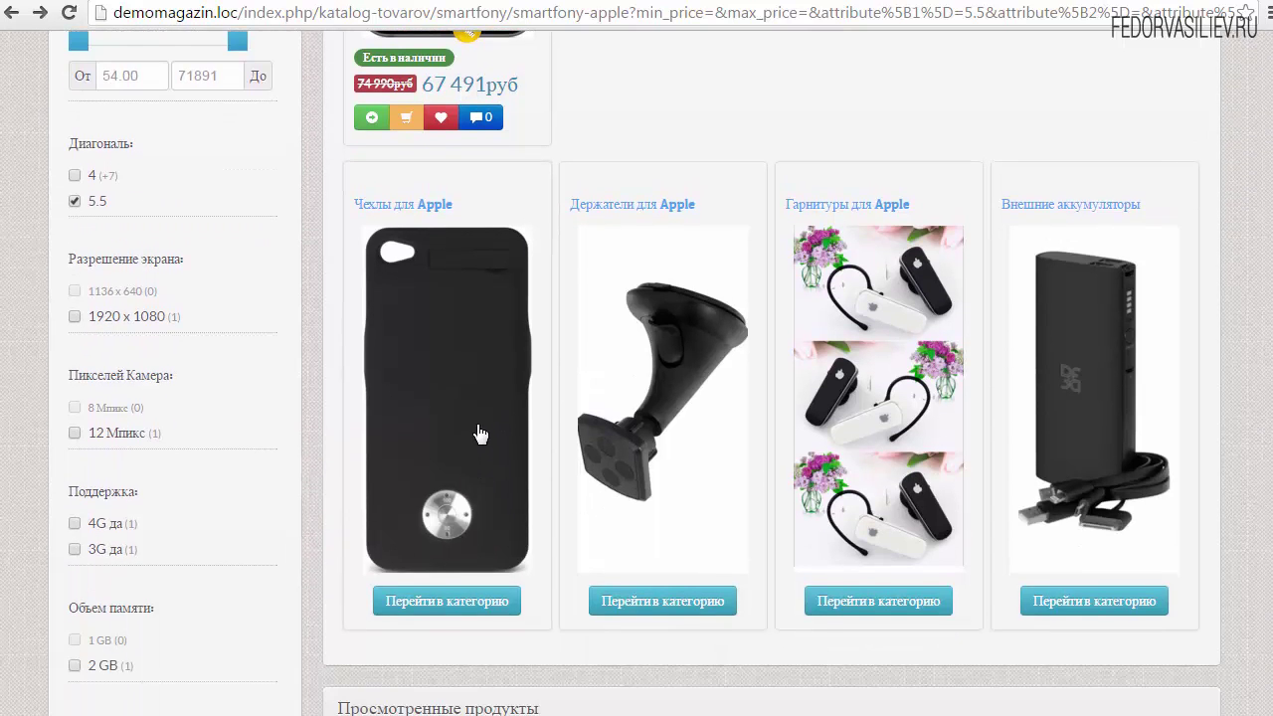
pyautogui.click(445, 361)
# Step: Filter the Apple cases by type "Футляр" and look over the filtered products
pyautogui.scroll(-5, 469, 366)
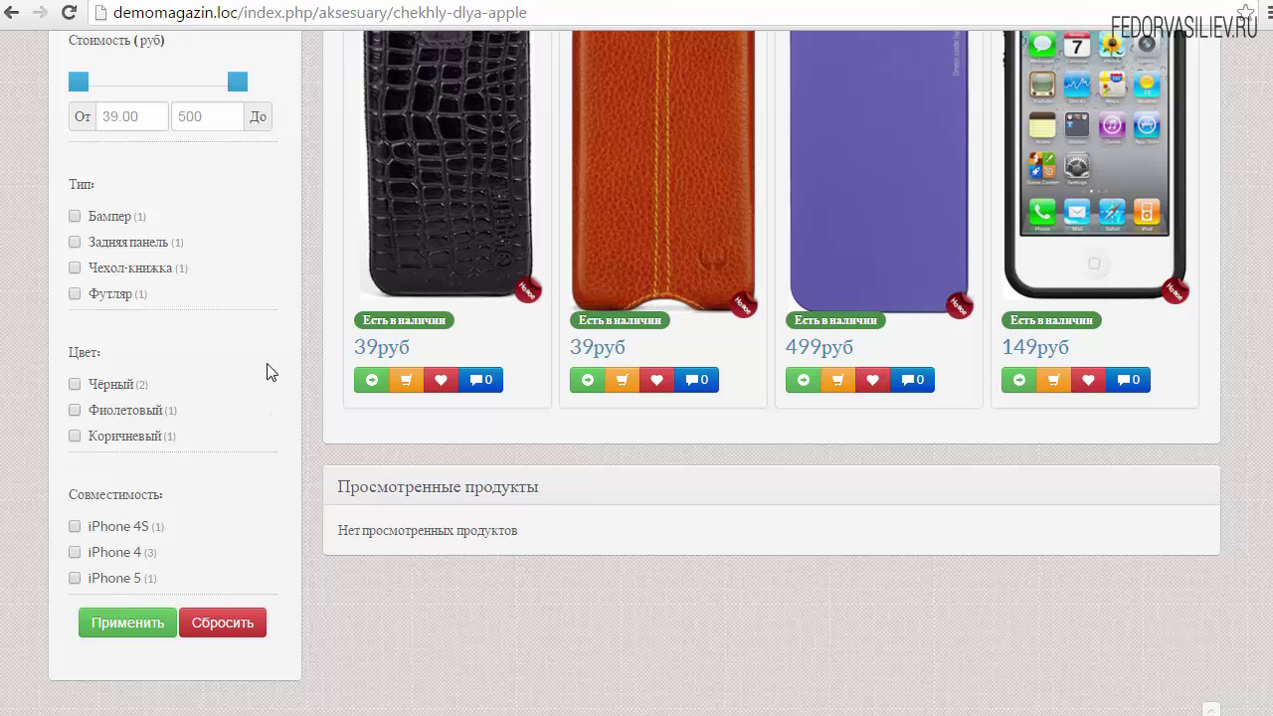
pyautogui.scroll(2, 268, 368)
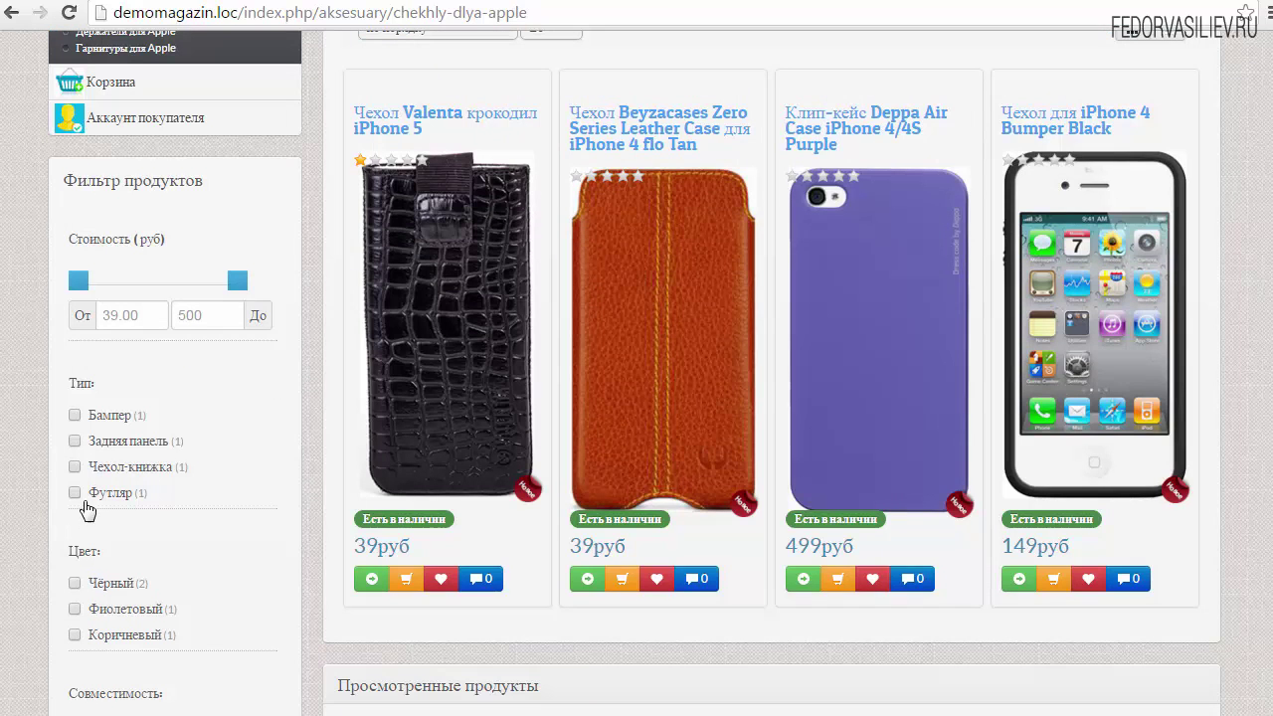
pyautogui.click(77, 495)
pyautogui.scroll(-2, 233, 453)
pyautogui.click(128, 623)
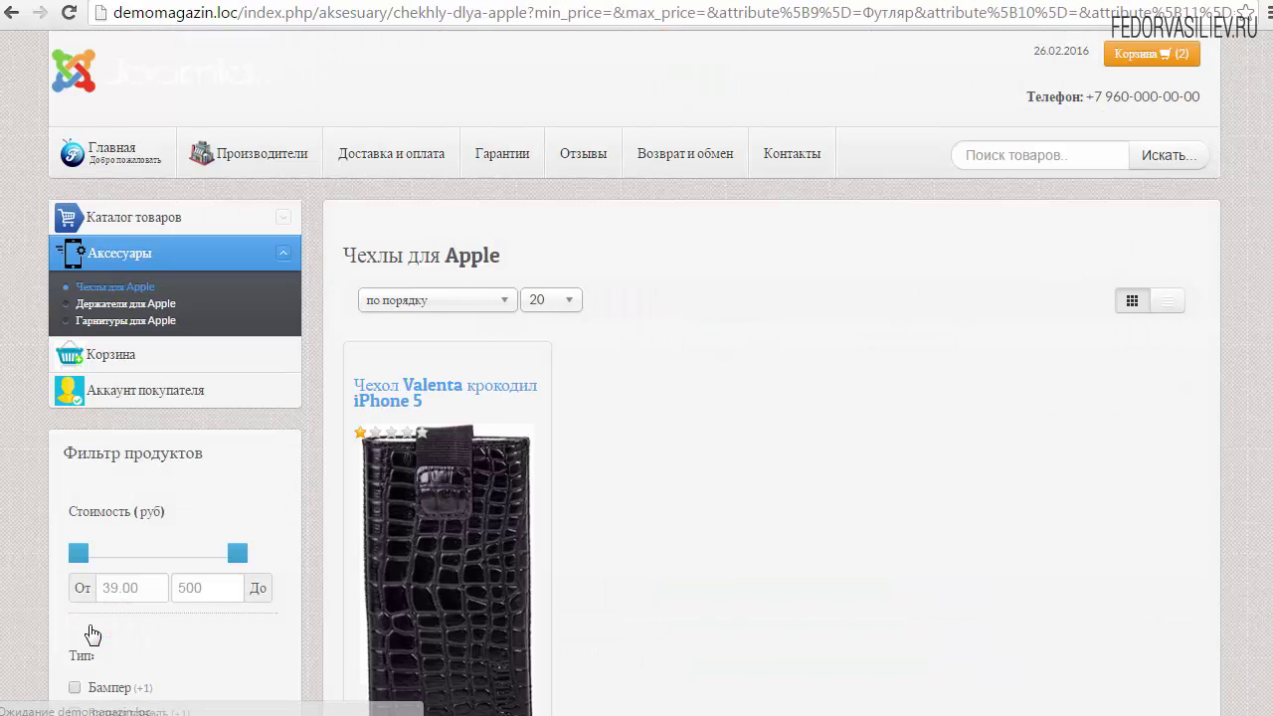
pyautogui.scroll(-3, 159, 511)
pyautogui.scroll(2, 438, 428)
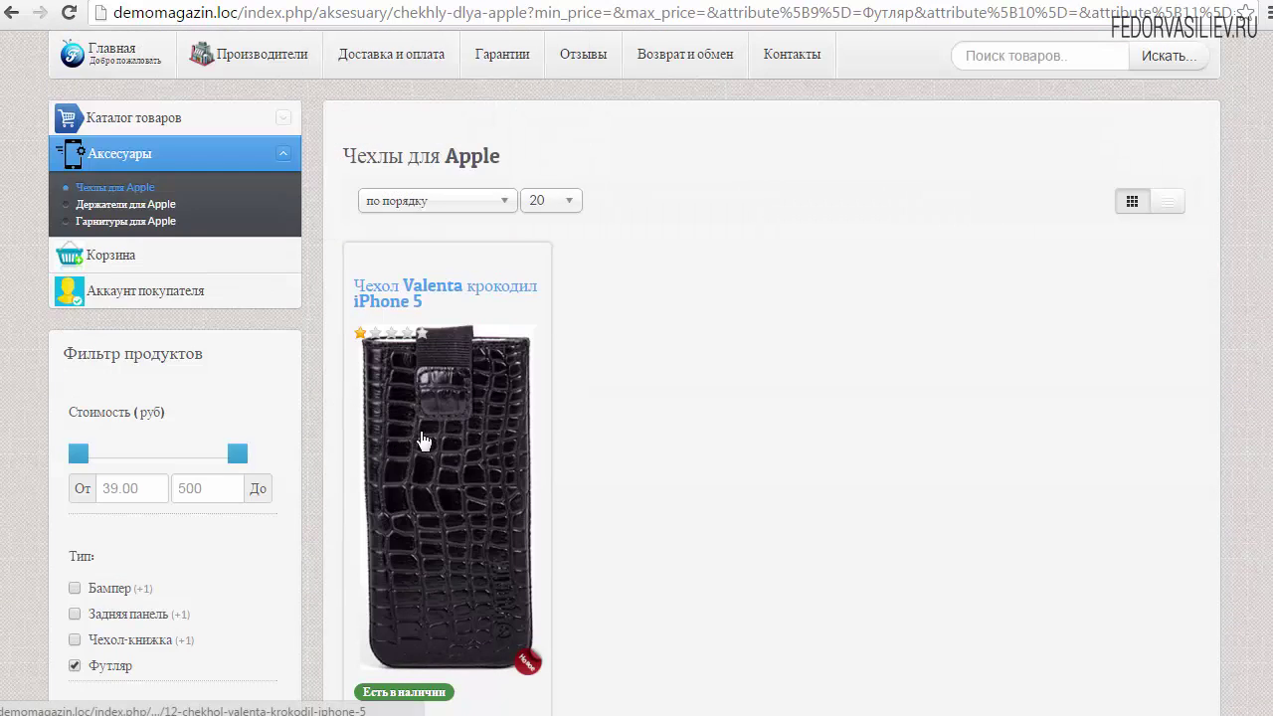
pyautogui.scroll(-2, 299, 408)
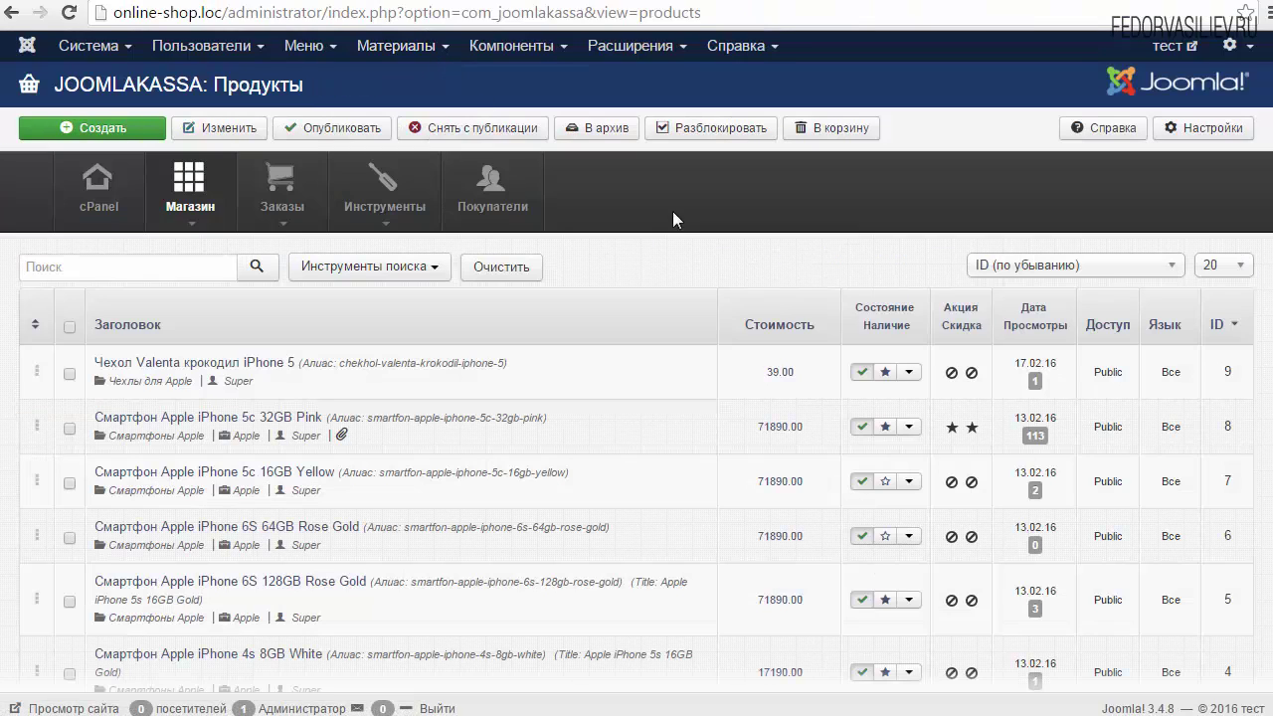
# Step: Install the mod_jk_filter_3.4.1.2.zip package through the Joomla extension manager in the online-shop.loc administrator
pyautogui.click(635, 49)
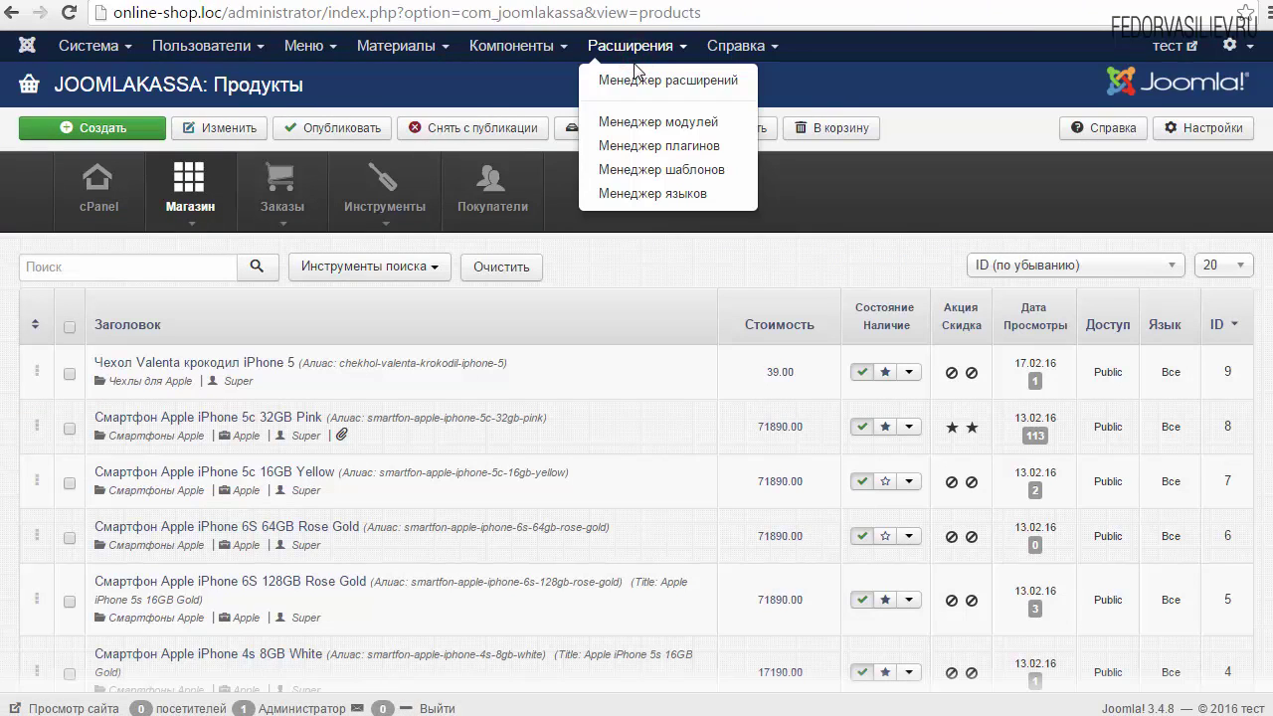
pyautogui.click(638, 78)
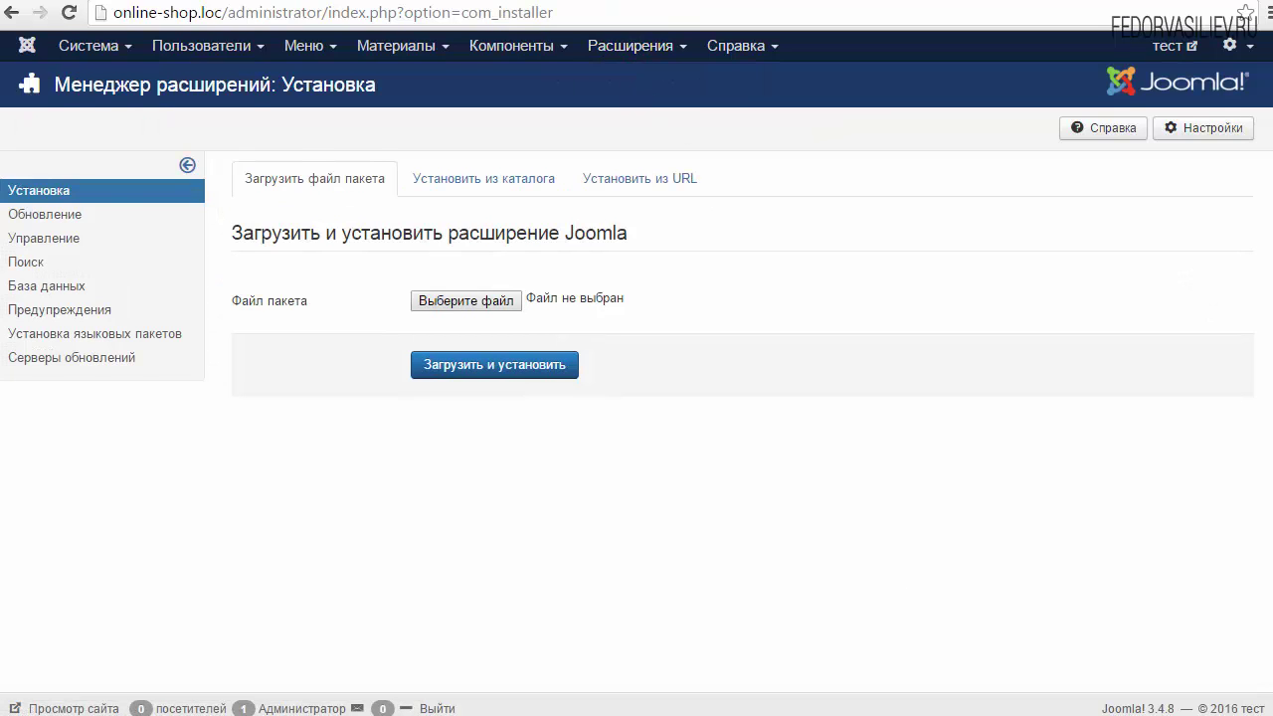
pyautogui.hotkey('alt', 'Tab')
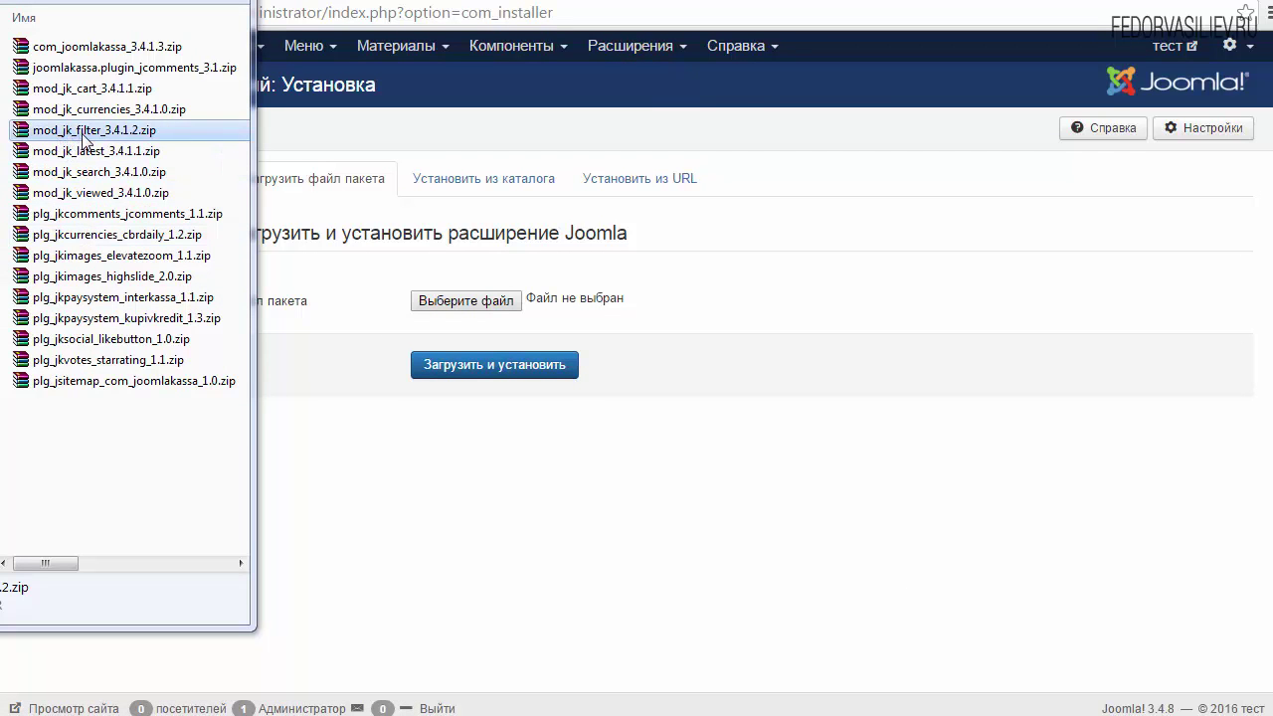
pyautogui.moveTo(83, 137); pyautogui.dragTo(546, 304)
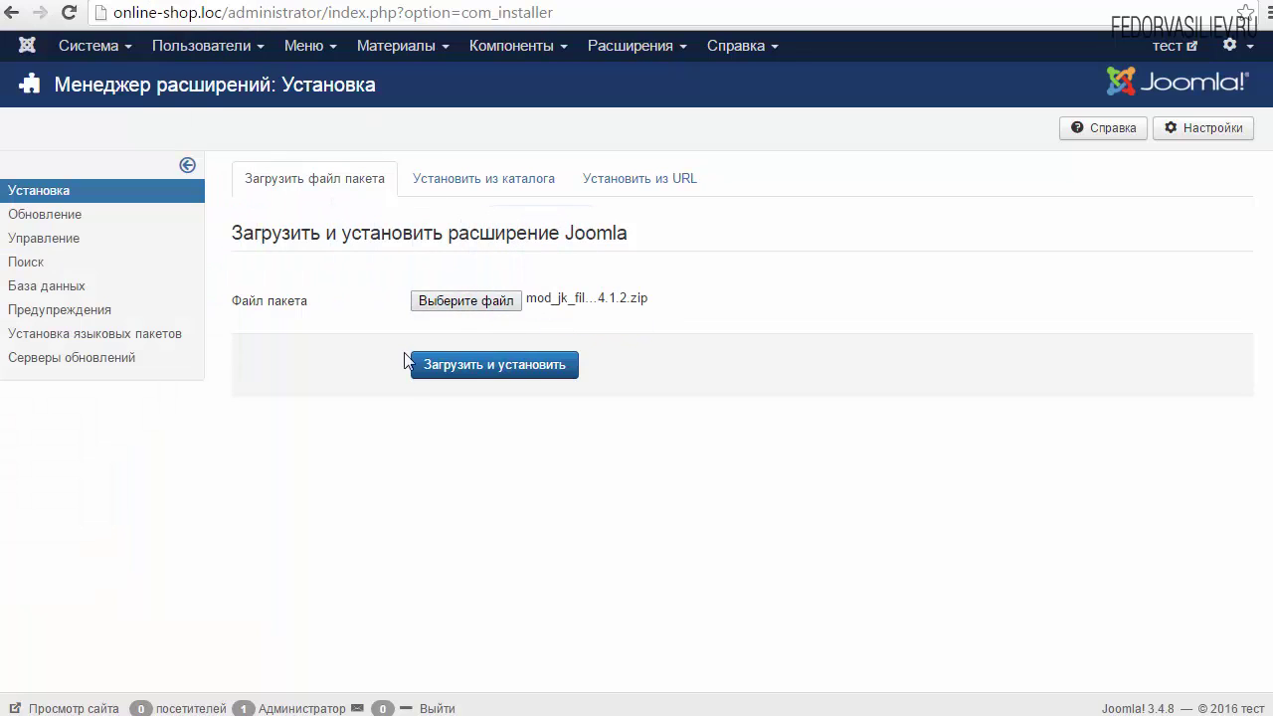
pyautogui.click(438, 364)
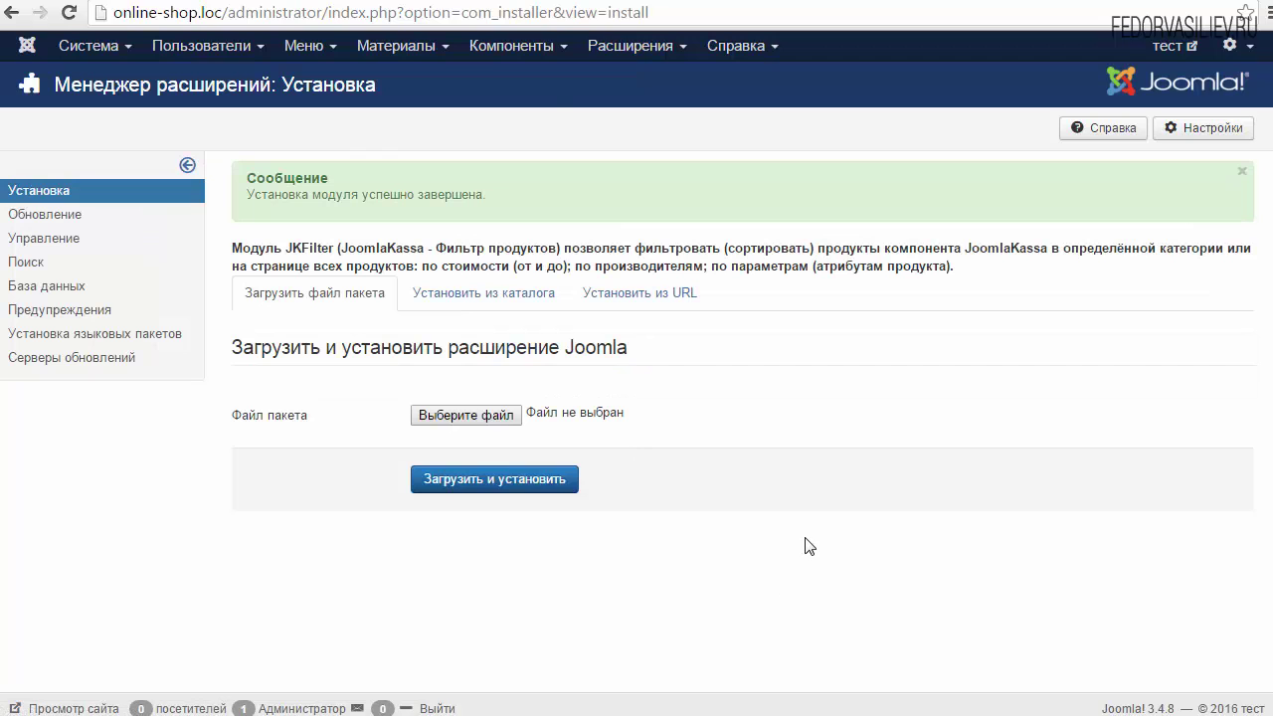
# Step: Open the "JoomlaKassa - Фильтр продуктов" module from the module manager and set its state to "Опубликовано"
pyautogui.click(629, 50)
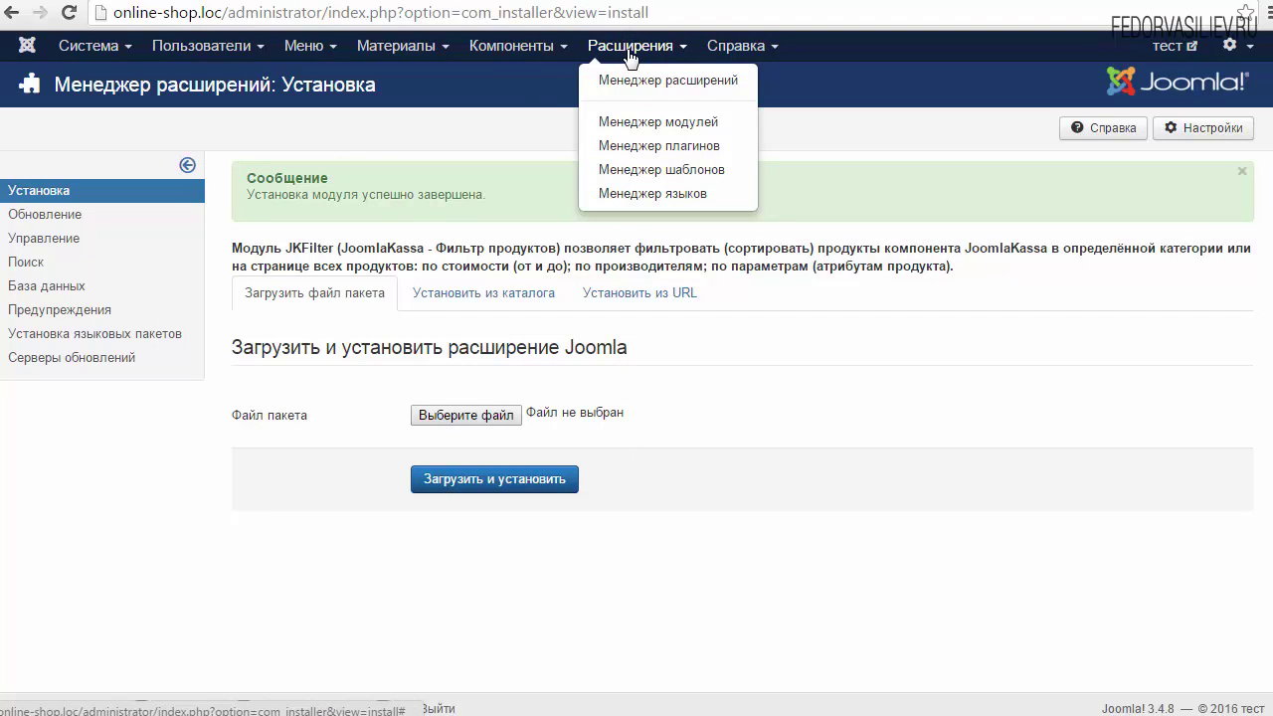
pyautogui.click(637, 119)
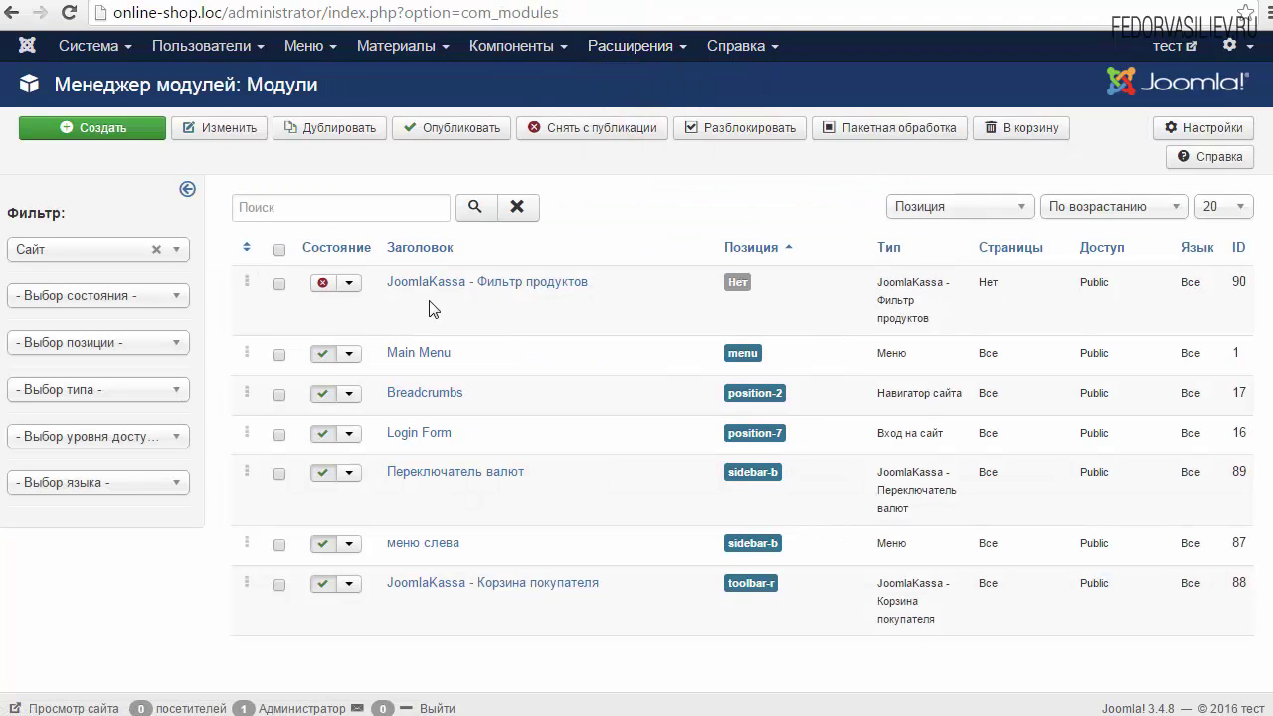
pyautogui.click(422, 283)
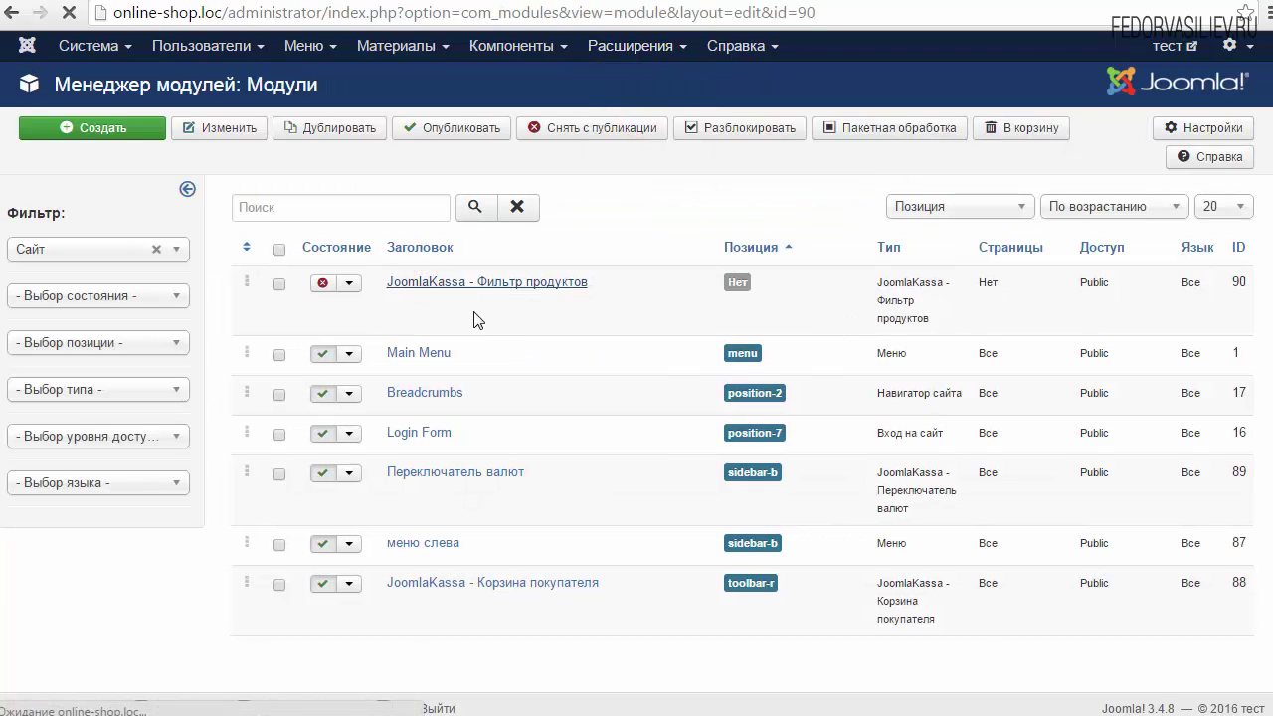
pyautogui.click(1024, 435)
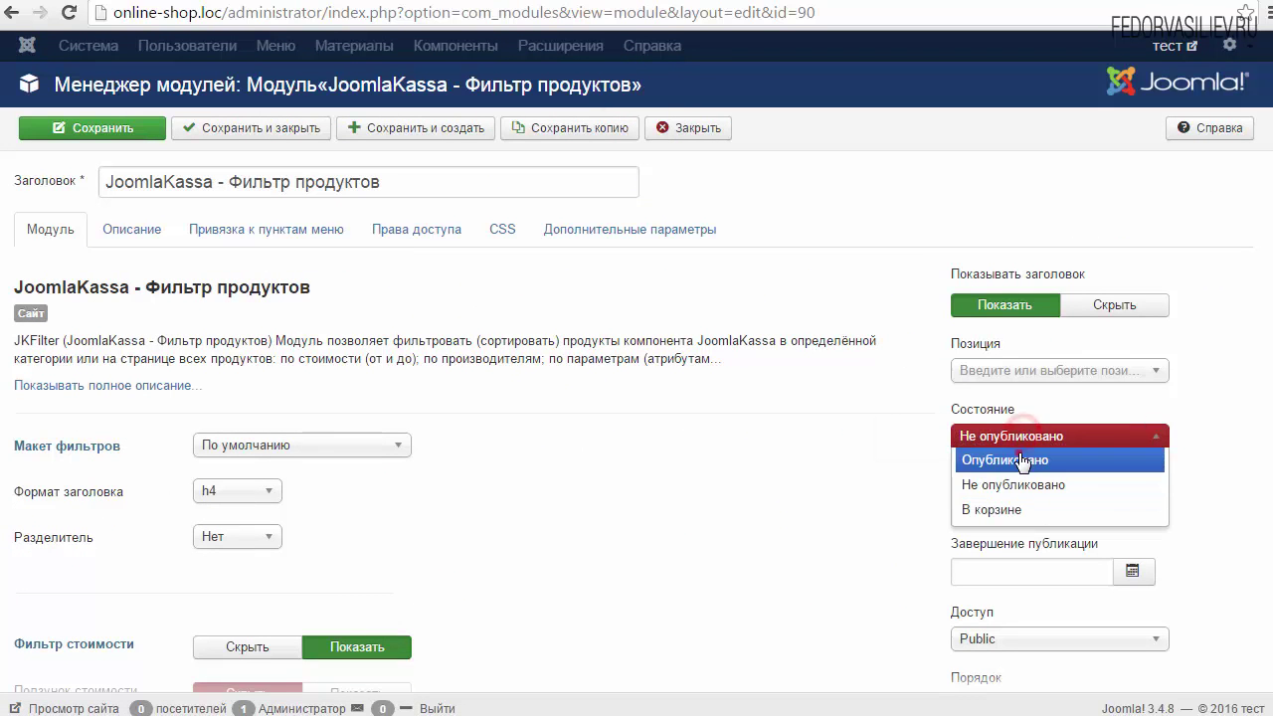
pyautogui.click(1023, 460)
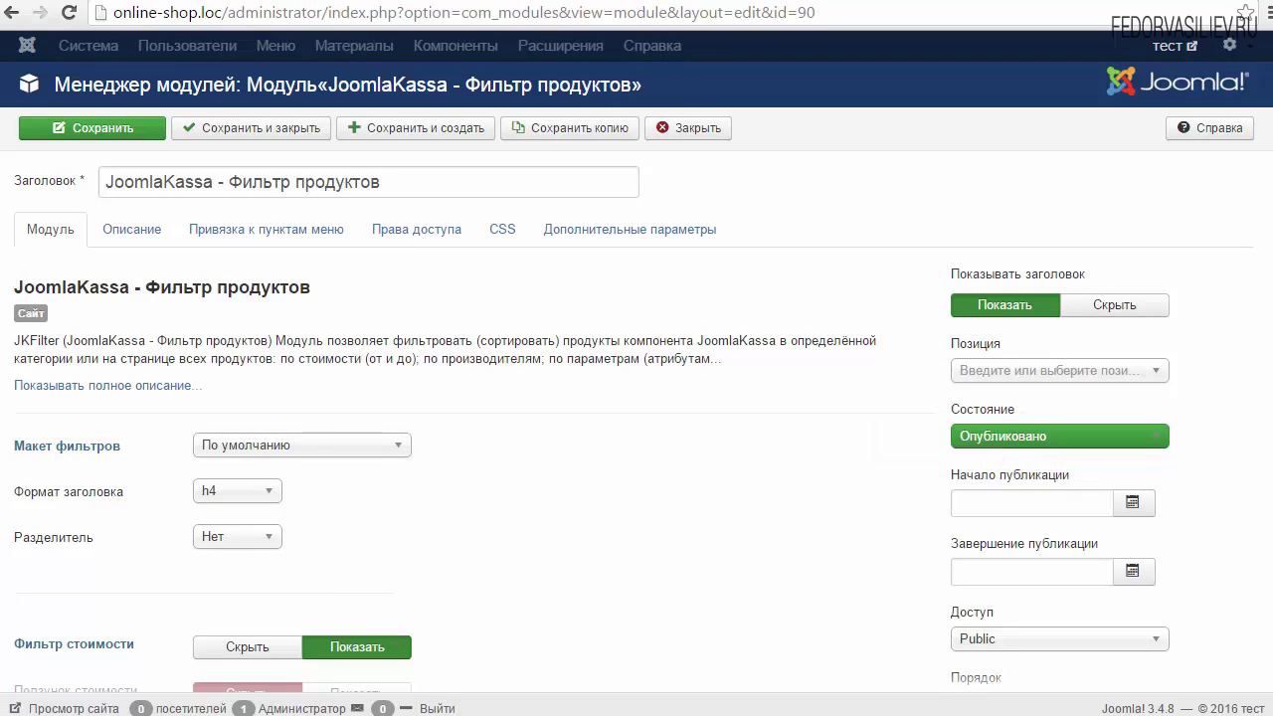
# Step: Shorten the module title to "Фильтр продуктов", set its position to sidebar-b, and save
pyautogui.moveTo(227, 181); pyautogui.dragTo(45, 181)
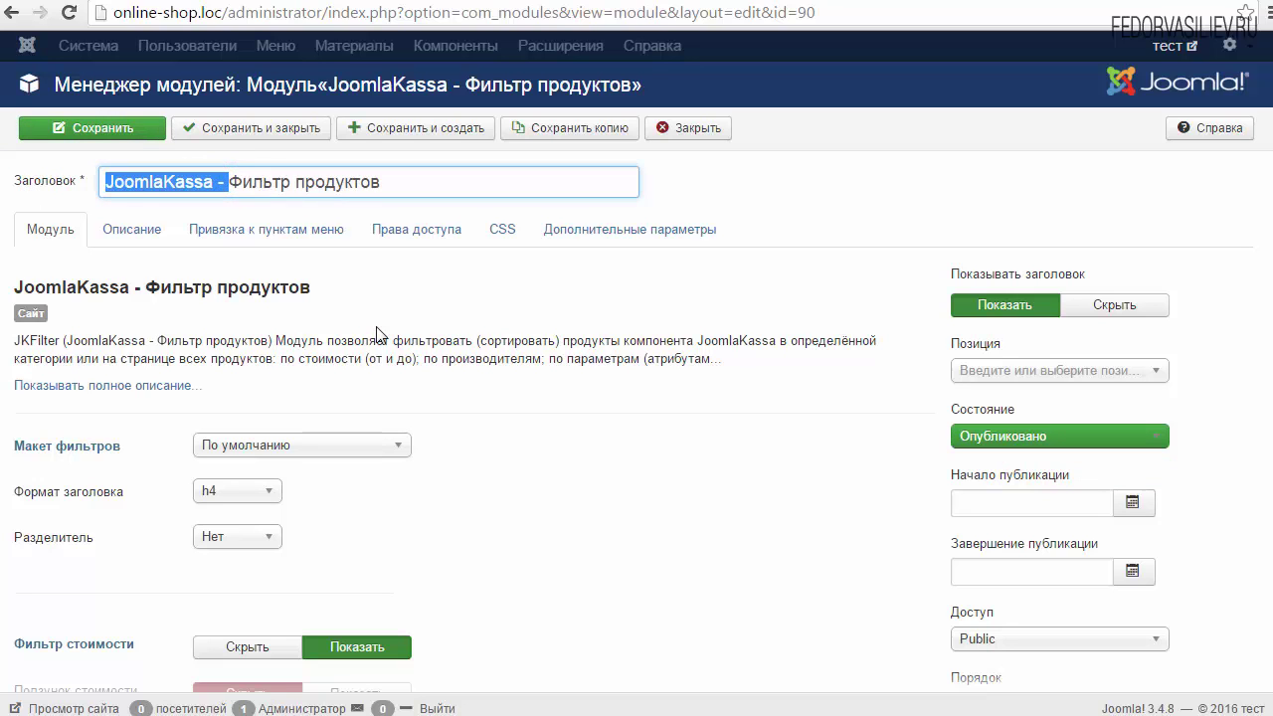
pyautogui.press('BackSpace')
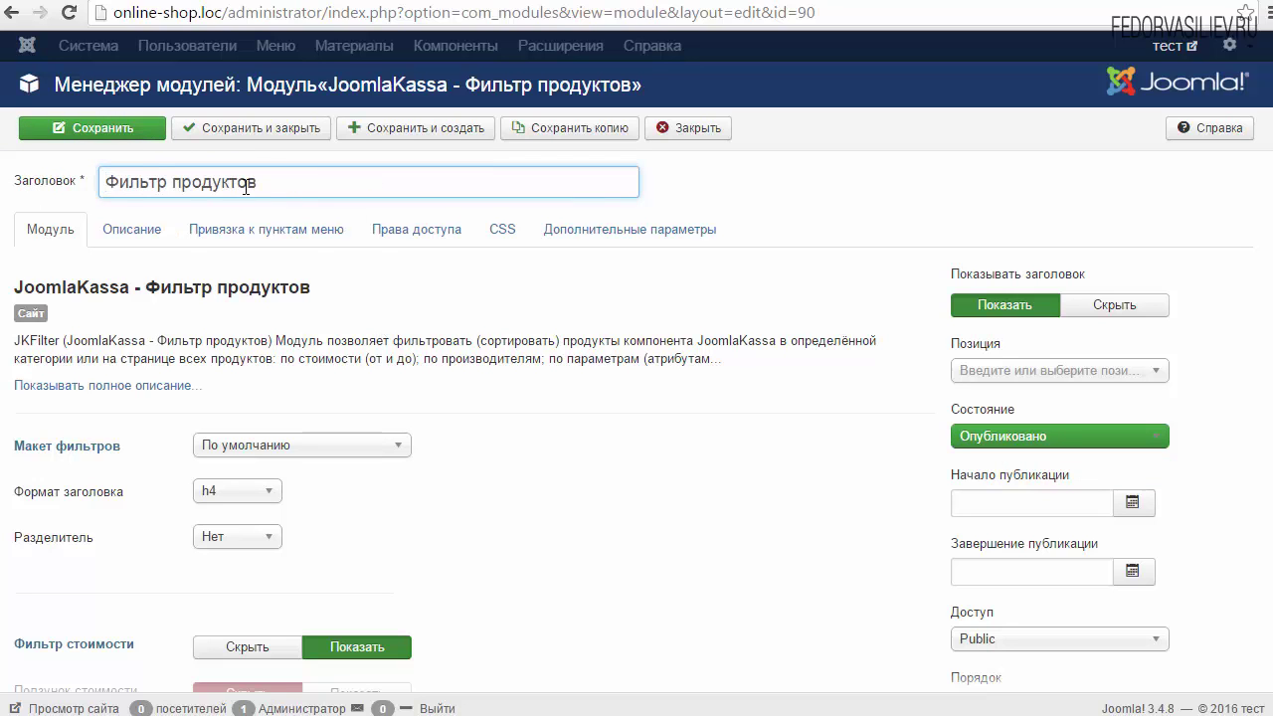
pyautogui.click(1156, 370)
pyautogui.moveTo(1160, 464); pyautogui.dragTo(1154, 624)
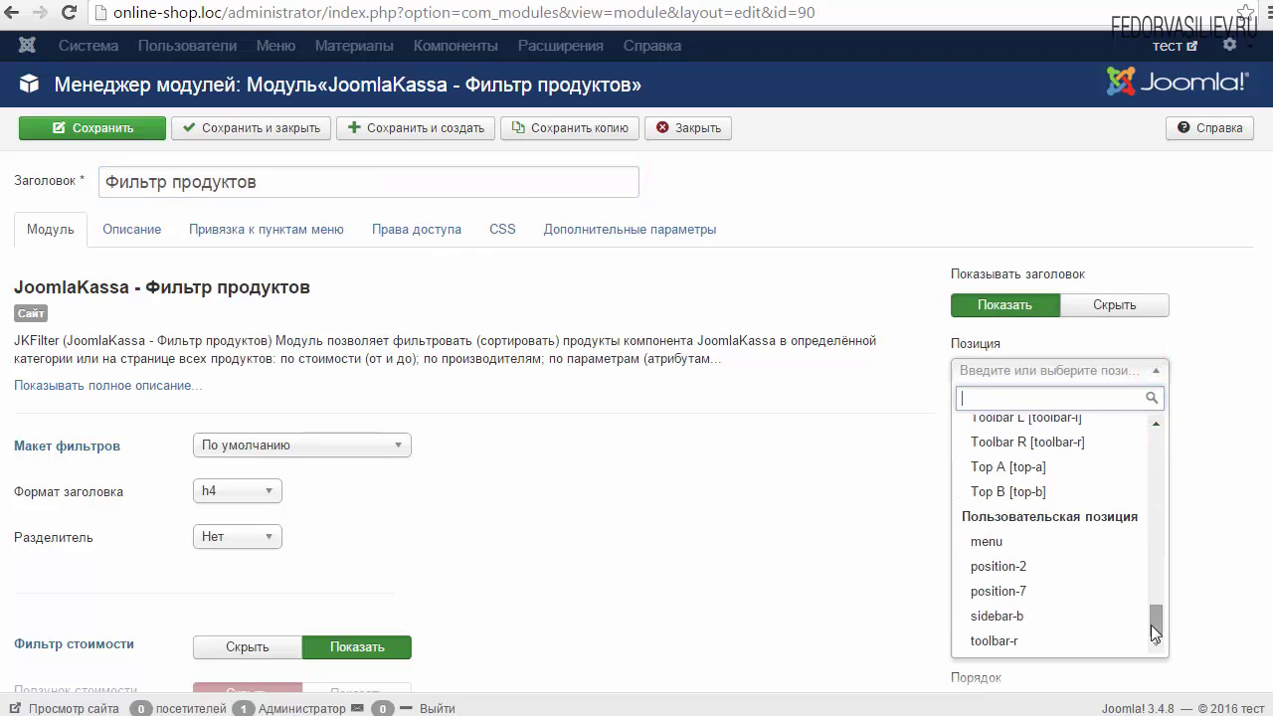
pyautogui.click(1047, 619)
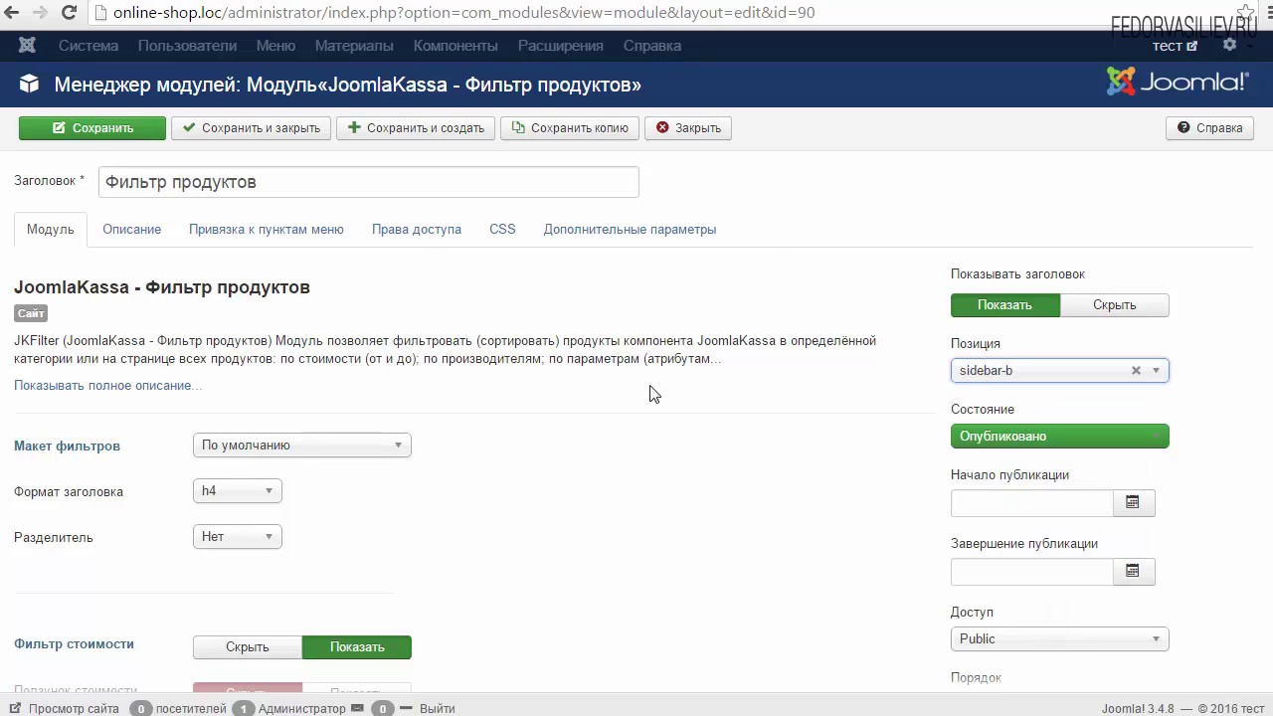
pyautogui.click(96, 131)
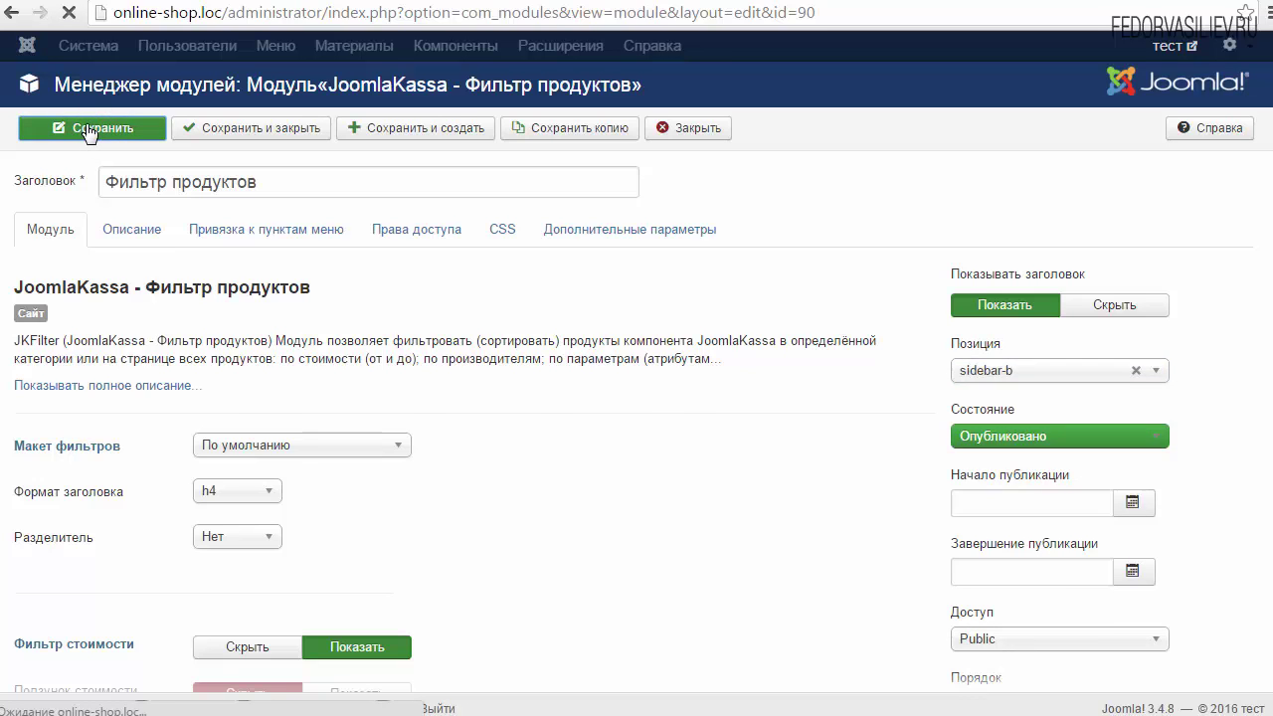
# Step: Set the module's menu assignment to "На всех страницах" and save the module
pyautogui.click(128, 316)
pyautogui.click(199, 305)
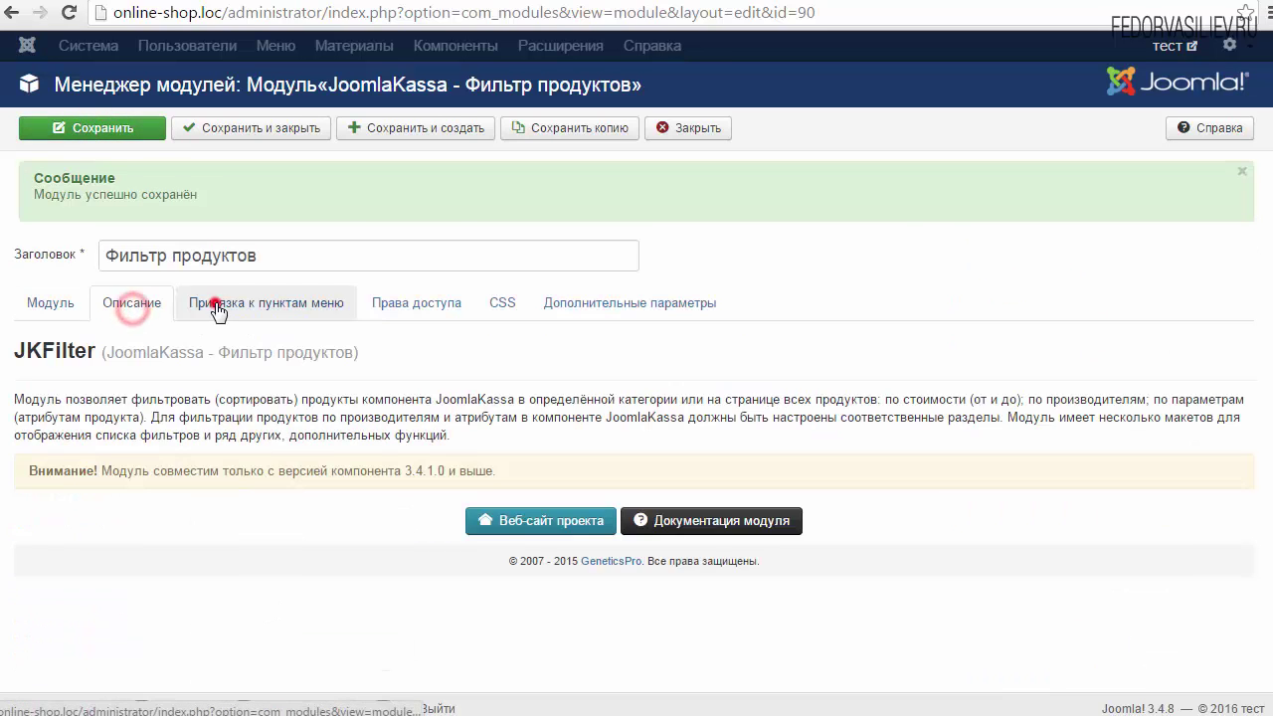
pyautogui.click(244, 355)
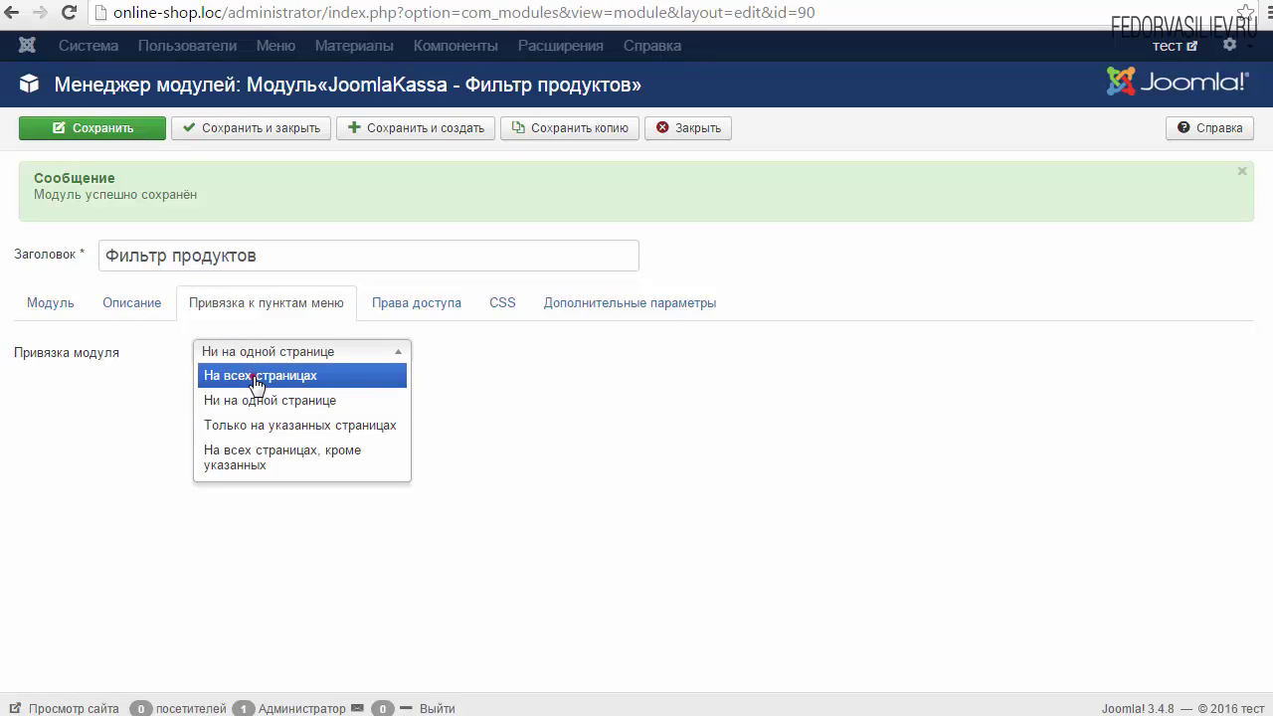
pyautogui.click(253, 375)
pyautogui.click(119, 129)
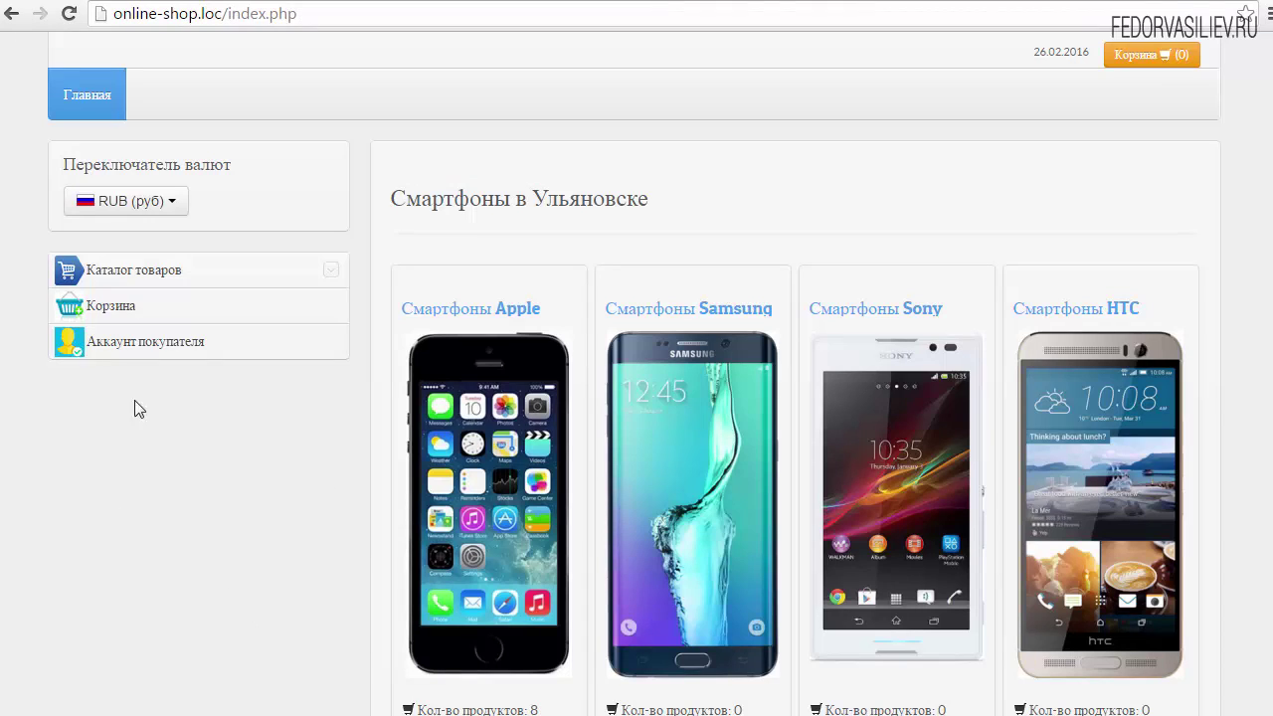
# Step: On the online-shop.loc storefront, open the "Смартфоны Apple" category and examine the product filter's price, manufacturer and attribute options
pyautogui.scroll(-1, 497, 478)
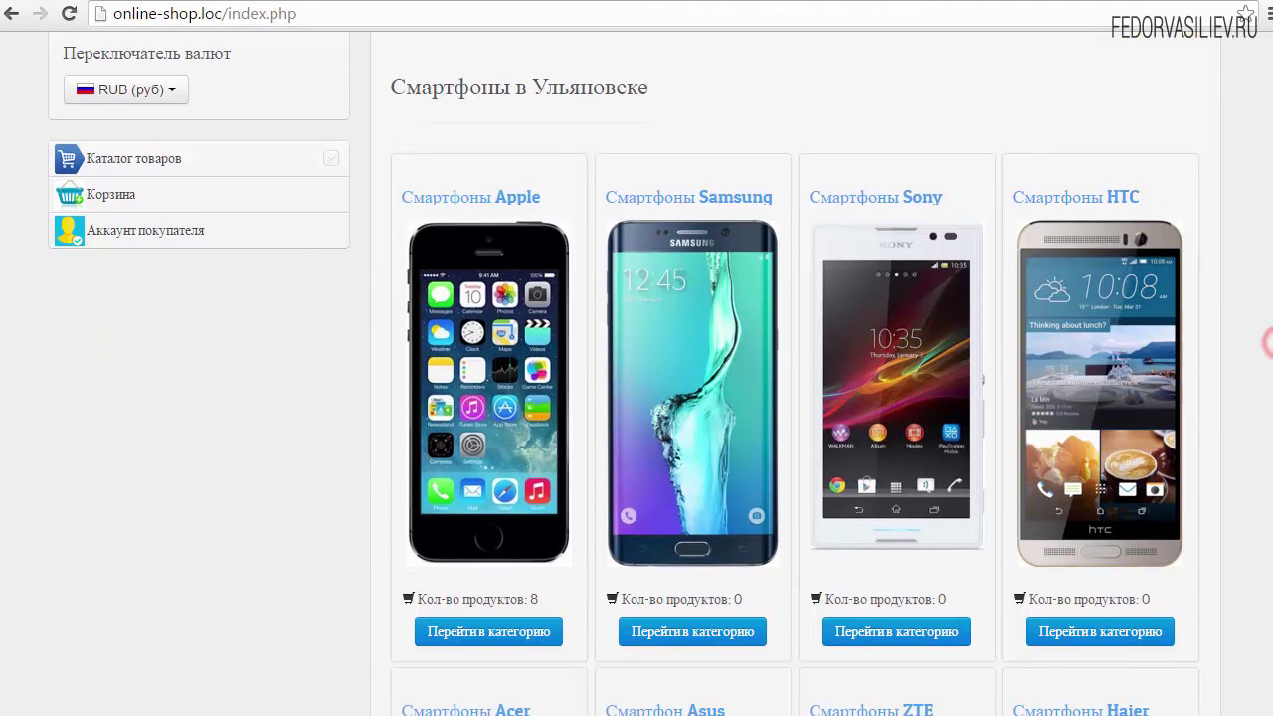
pyautogui.click(547, 340)
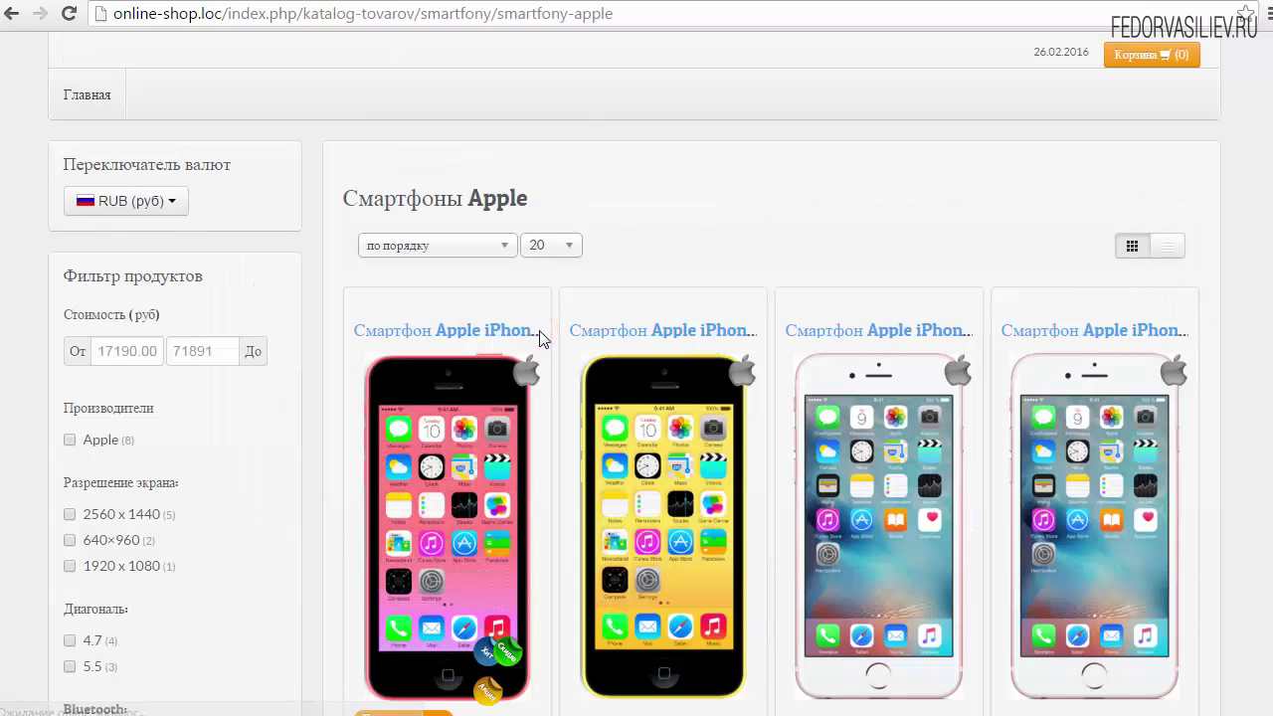
pyautogui.scroll(-8, 461, 383)
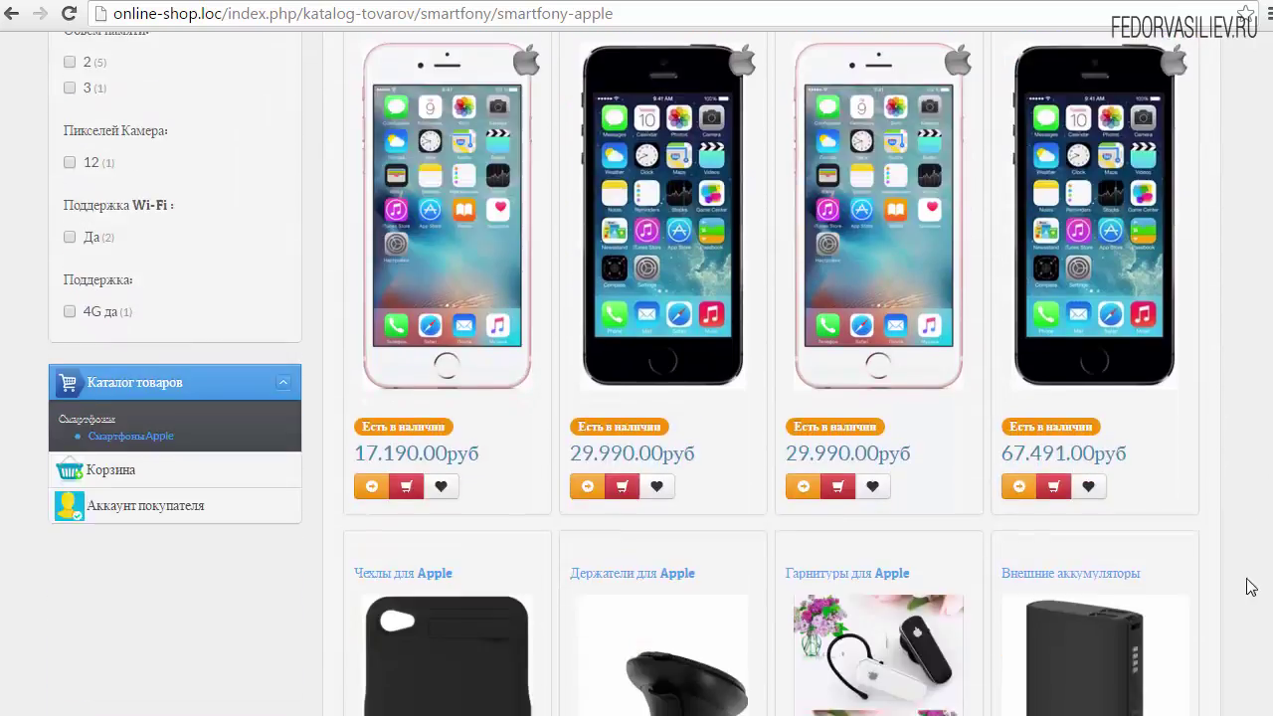
pyautogui.scroll(5, 1250, 588)
pyautogui.scroll(1, 1255, 318)
pyautogui.scroll(2, 184, 343)
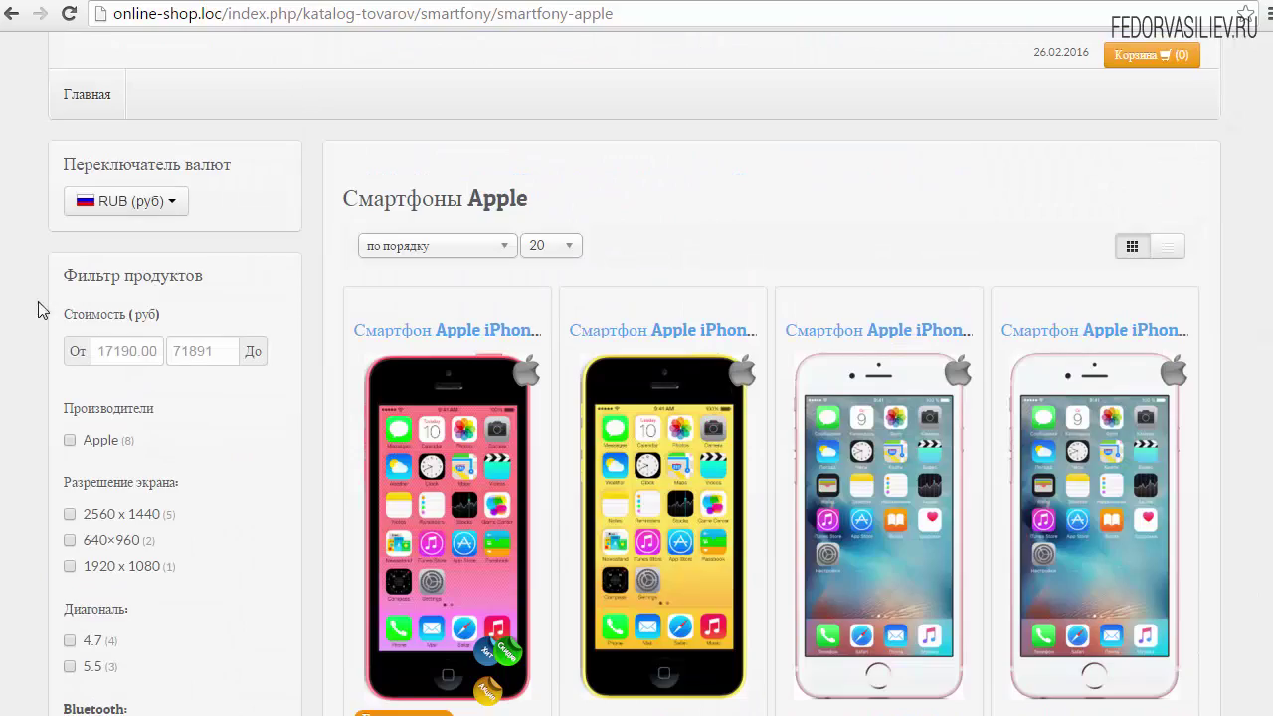
pyautogui.tripleClick(165, 316)
pyautogui.scroll(-6, 149, 557)
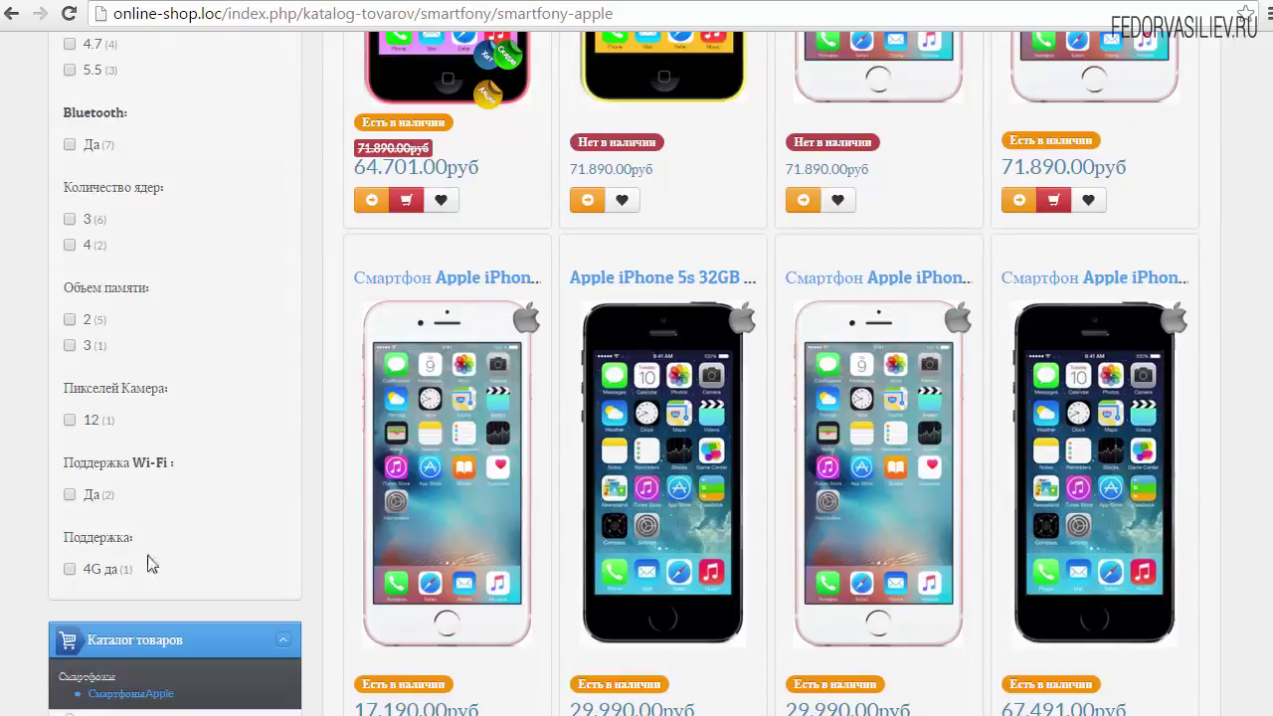
pyautogui.scroll(4, 224, 577)
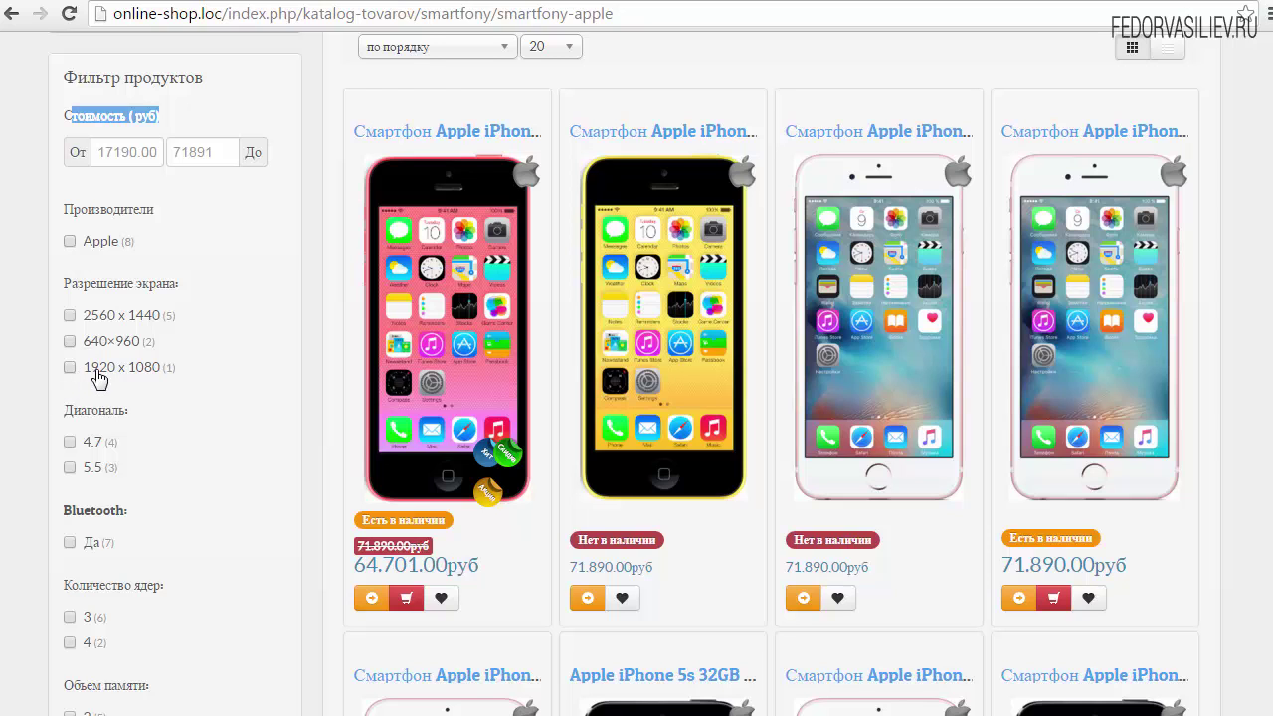
# Step: Filter the Apple smartphones by the 1920 x 1080 screen resolution and look over the filtered page
pyautogui.click(165, 368)
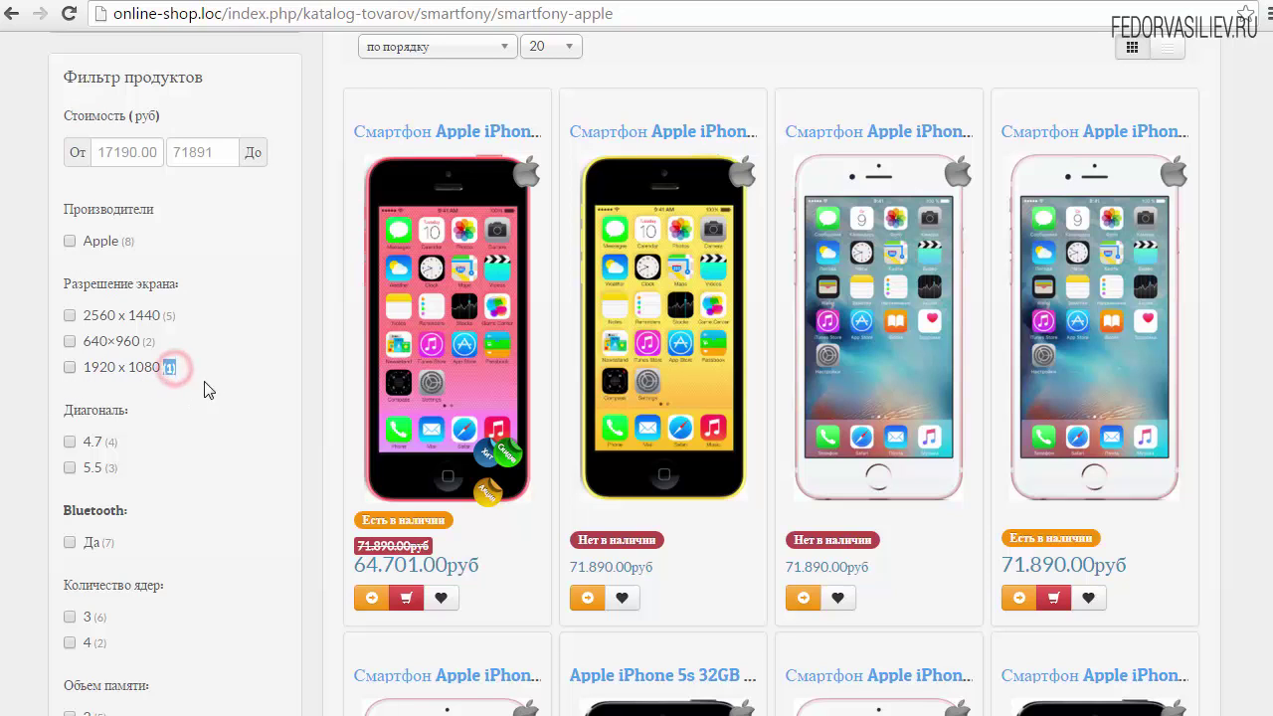
pyautogui.click(70, 367)
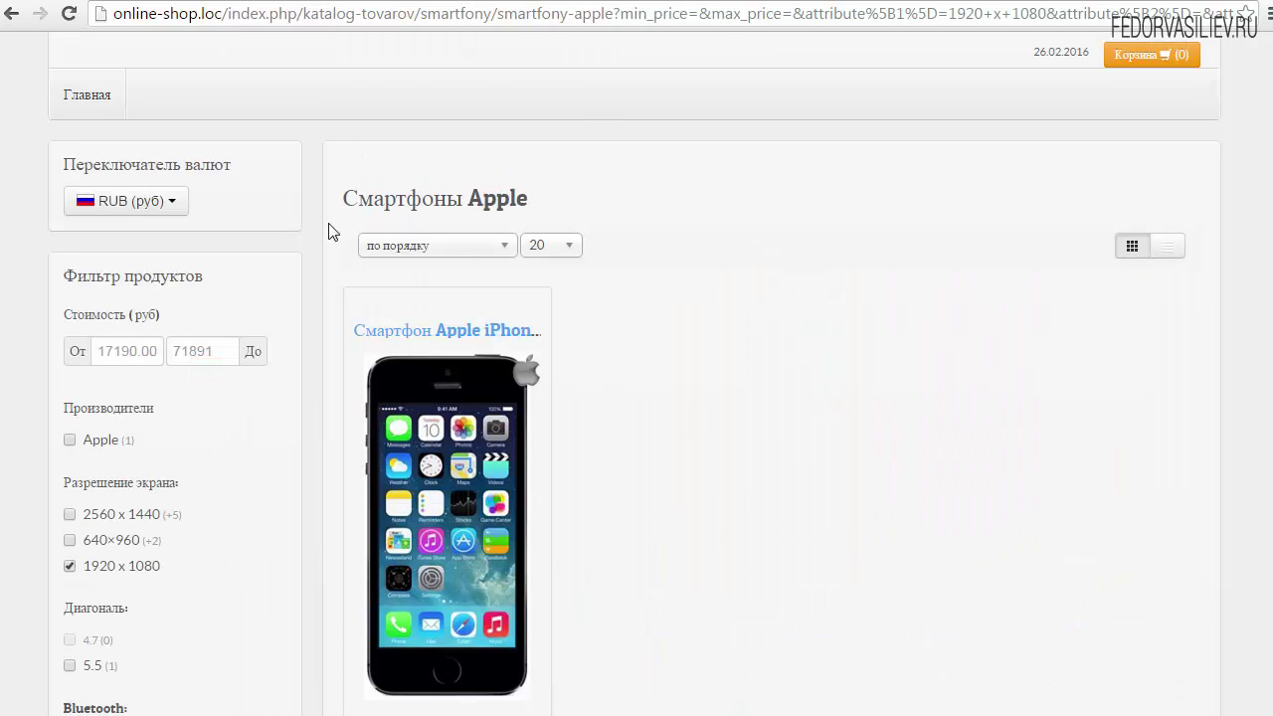
pyautogui.scroll(-4, 588, 420)
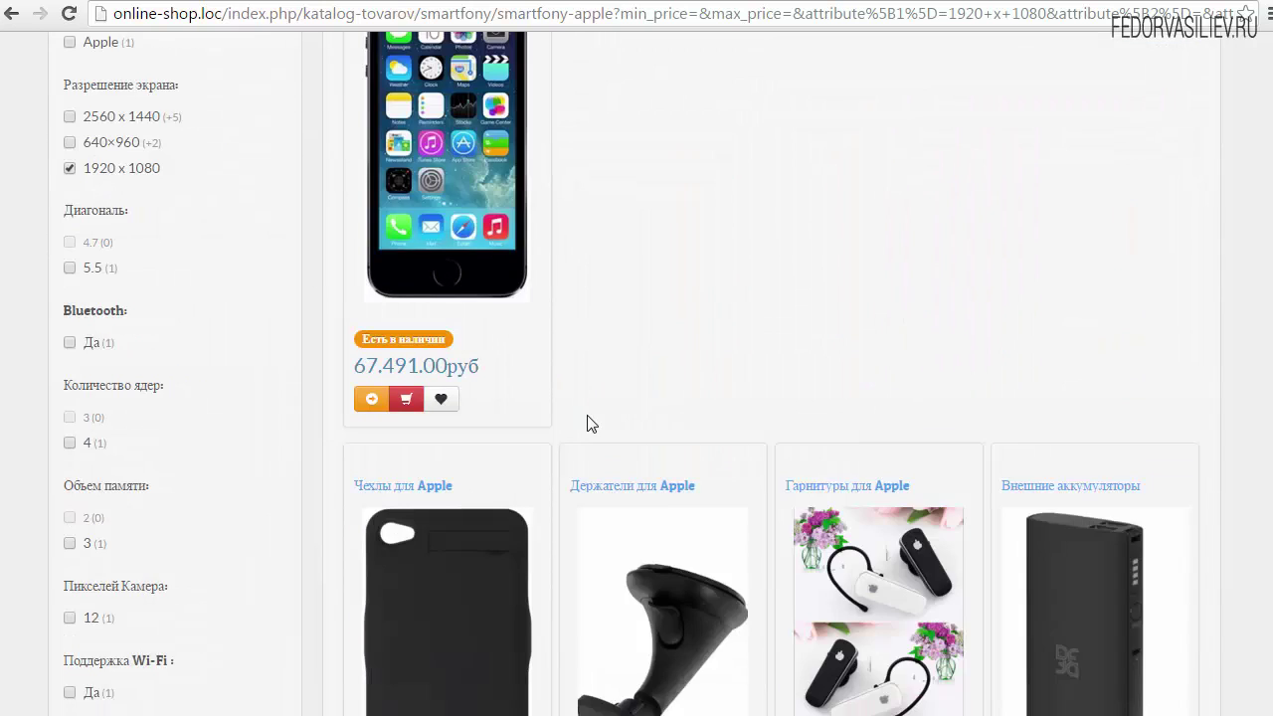
# Step: Narrow the 1920 x 1080 Apple smartphones further with the Bluetooth "Да" filter and look over the remaining filter options
pyautogui.scroll(3, 588, 421)
pyautogui.moveTo(488, 398)
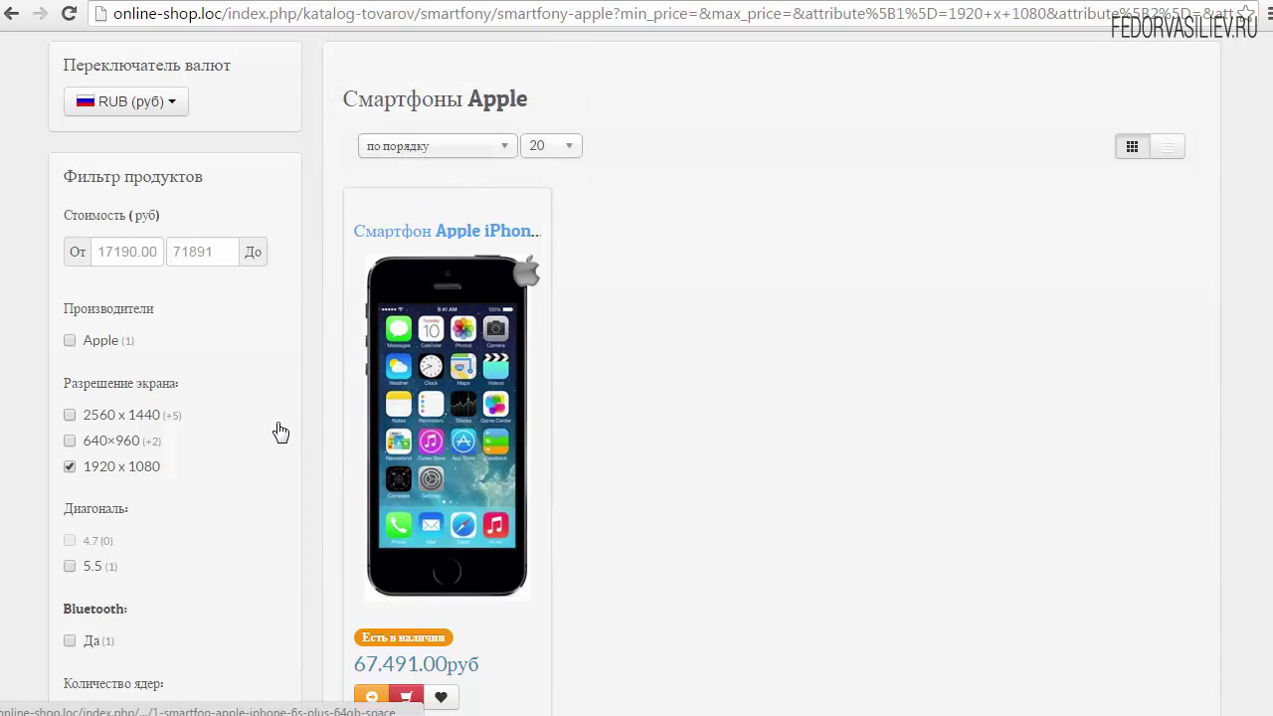
pyautogui.scroll(-4, 209, 423)
pyautogui.scroll(-1, 147, 557)
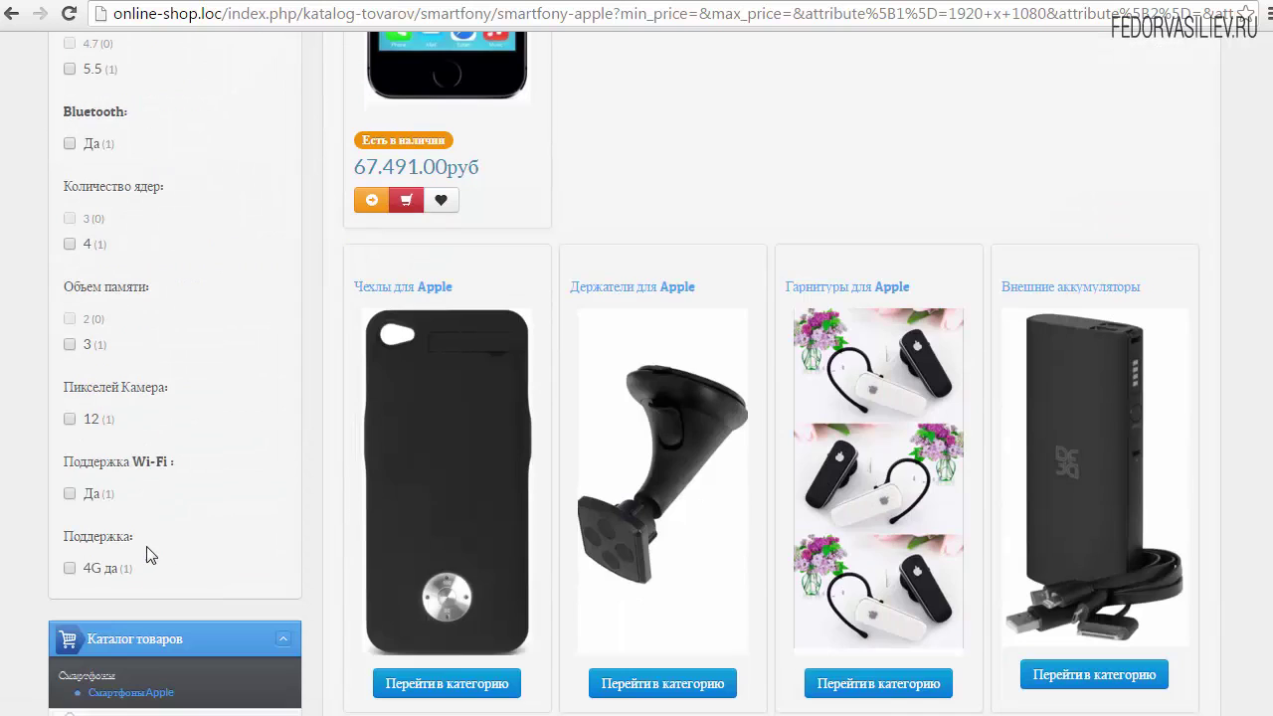
pyautogui.scroll(4, 201, 538)
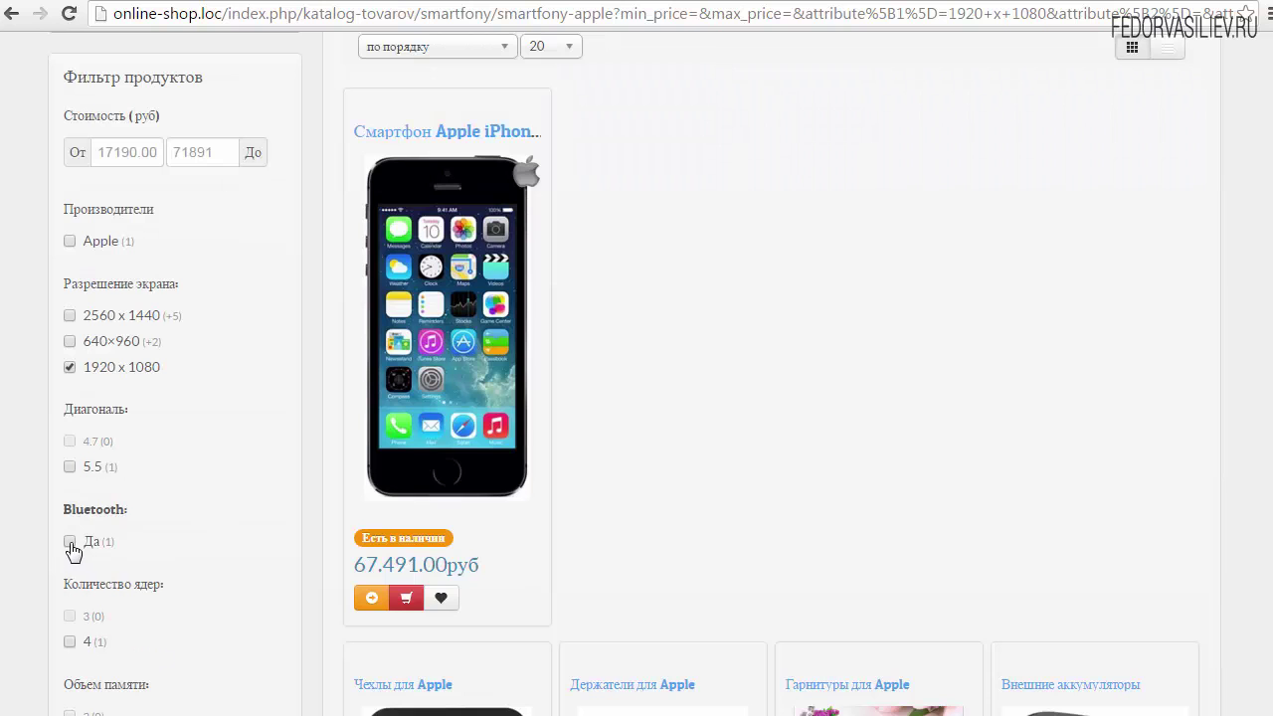
pyautogui.click(70, 542)
pyautogui.scroll(-1, 154, 537)
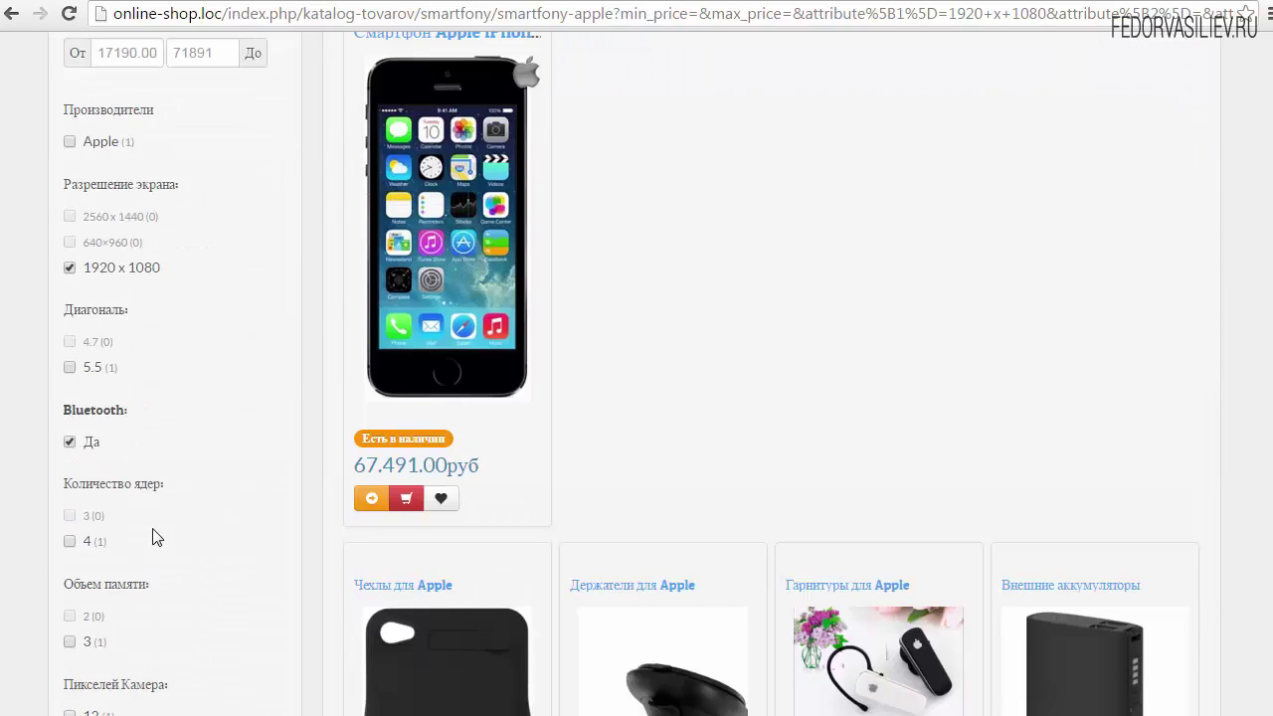
pyautogui.scroll(-4, 154, 538)
# Step: Clear the Bluetooth "Да" and 1920 x 1080 filters from the Apple smartphones category
pyautogui.scroll(4, 154, 538)
pyautogui.click(70, 442)
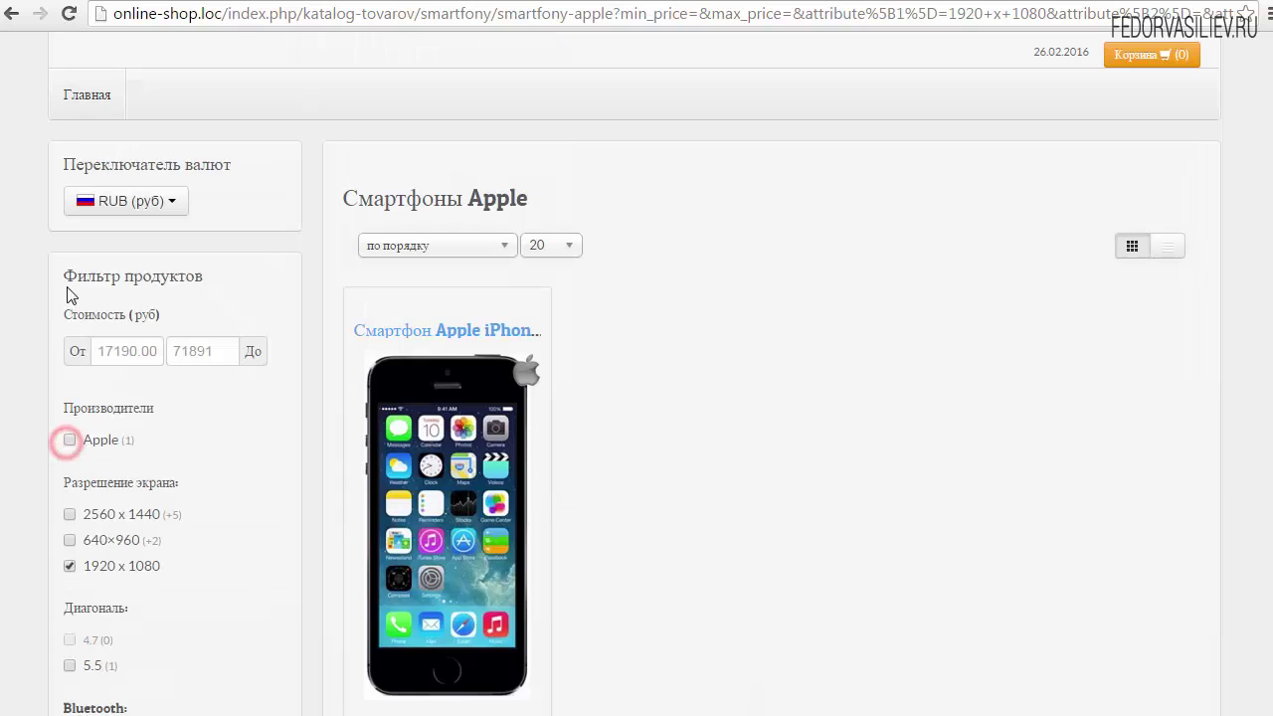
pyautogui.click(69, 566)
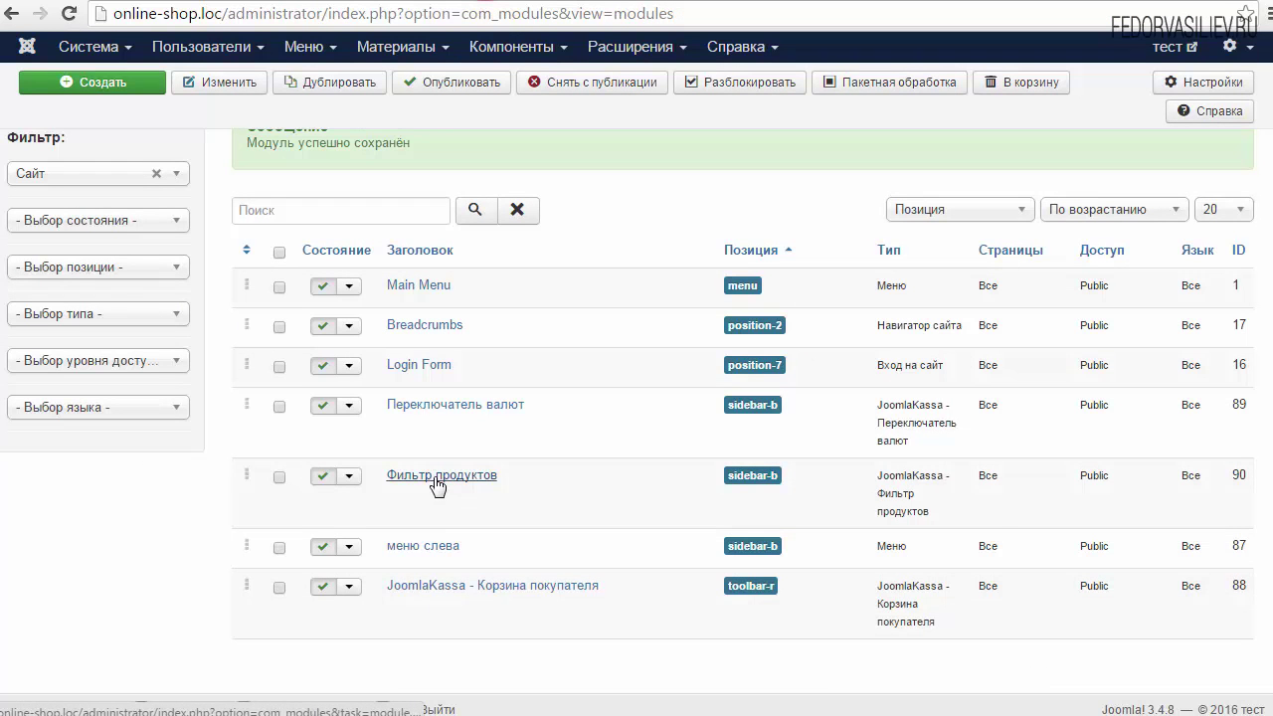
# Step: Open the "Фильтр продуктов" module for editing in the Joomla administration and set its filter layout to "Горизонтально"
pyautogui.click(438, 482)
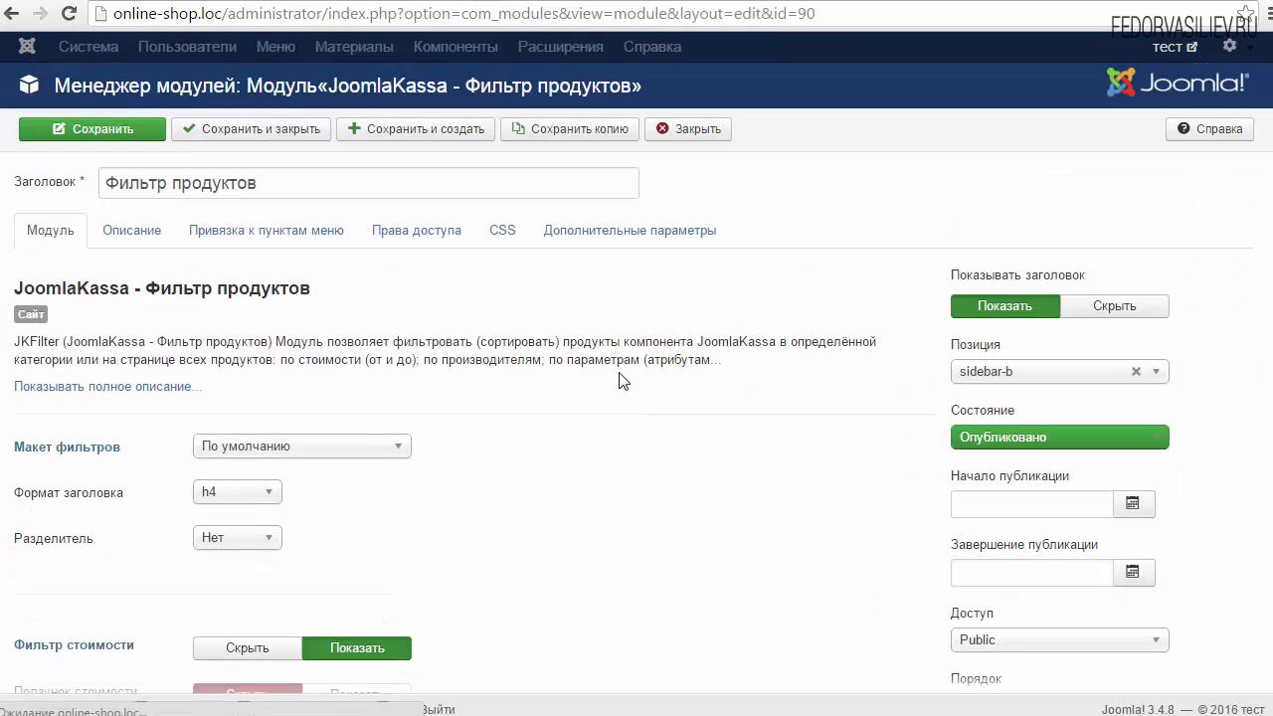
pyautogui.scroll(-2, 628, 353)
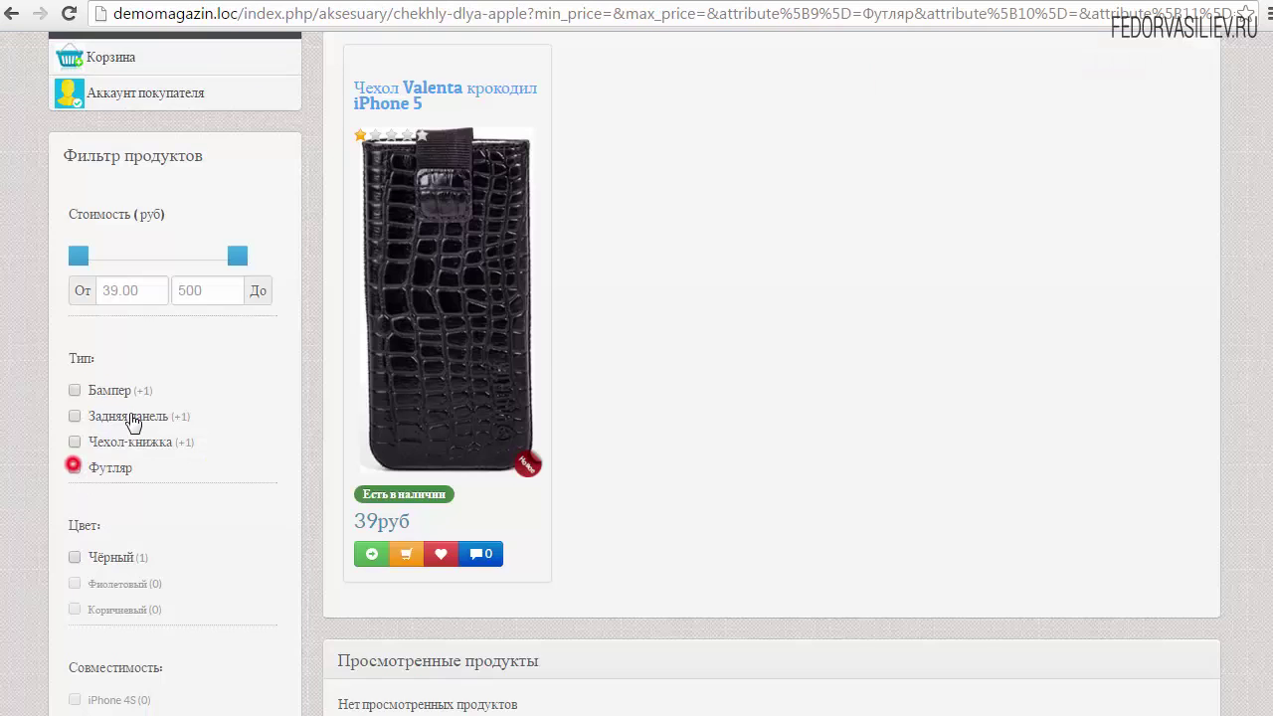
pyautogui.scroll(-4, 176, 415)
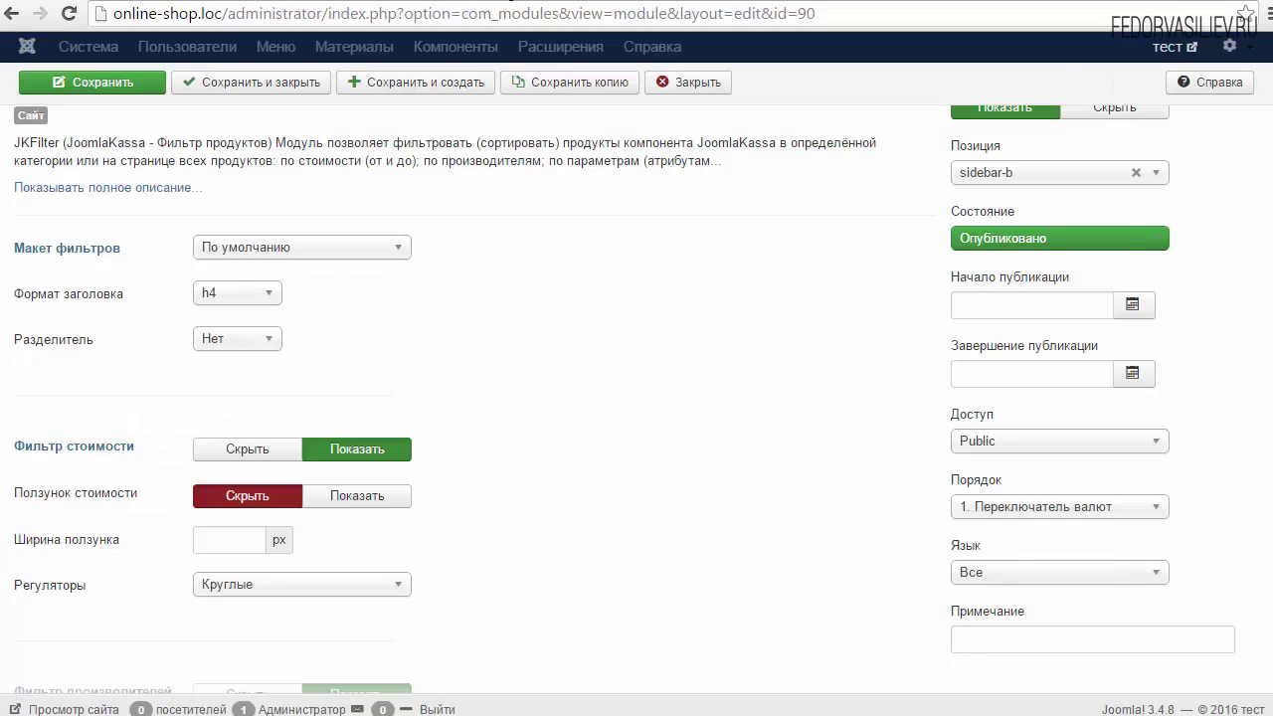
pyautogui.click(316, 248)
pyautogui.click(313, 316)
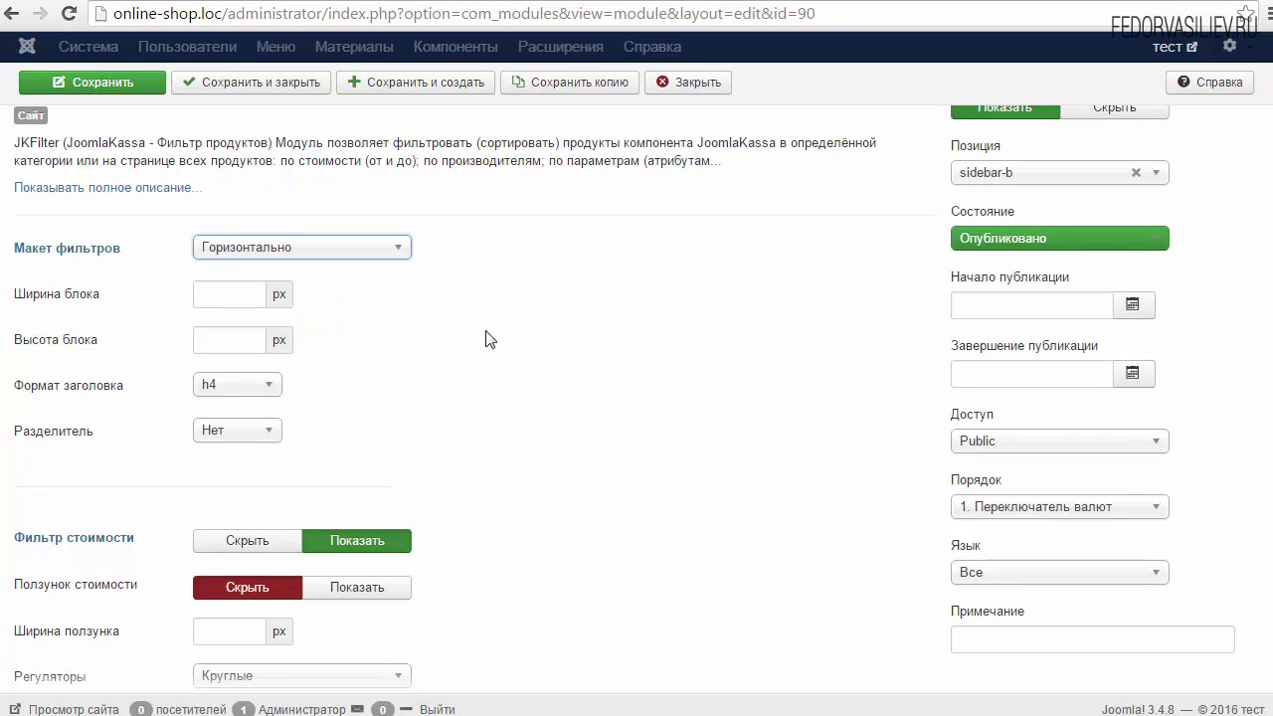
# Step: Check the available filter layouts and set the width of each filter block to 210 px
pyautogui.moveTo(36, 309)
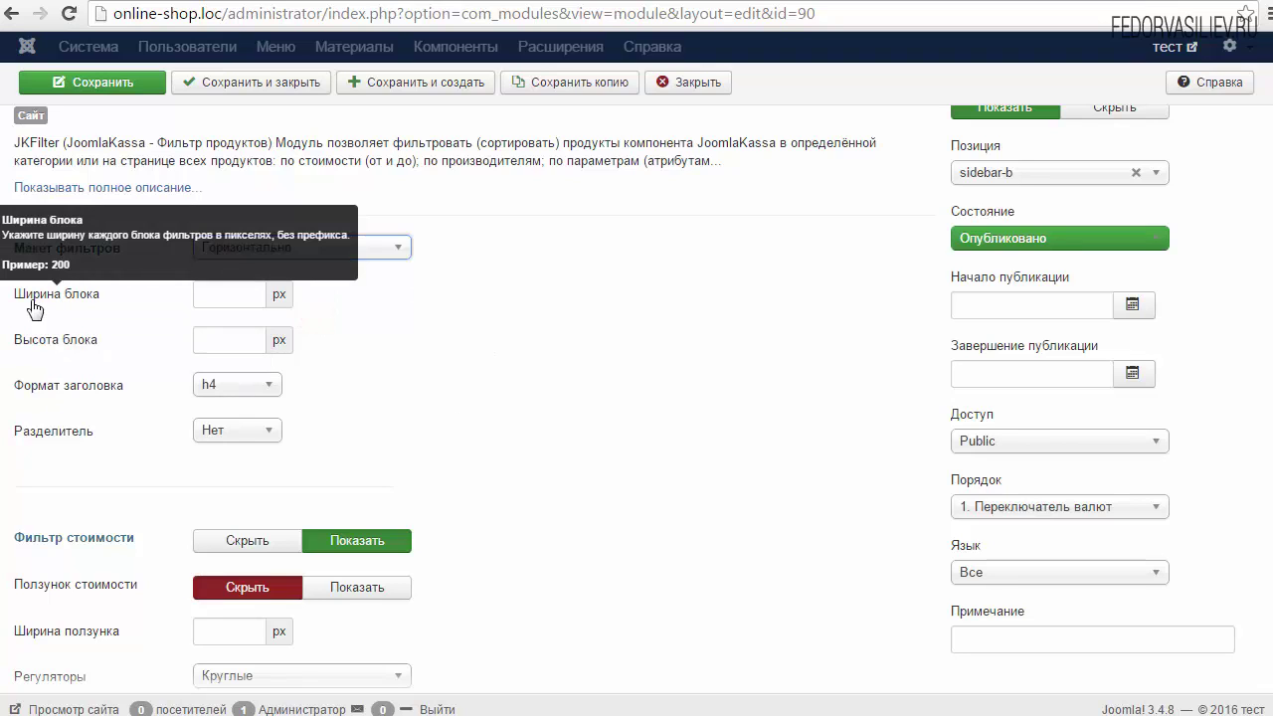
pyautogui.click(213, 294)
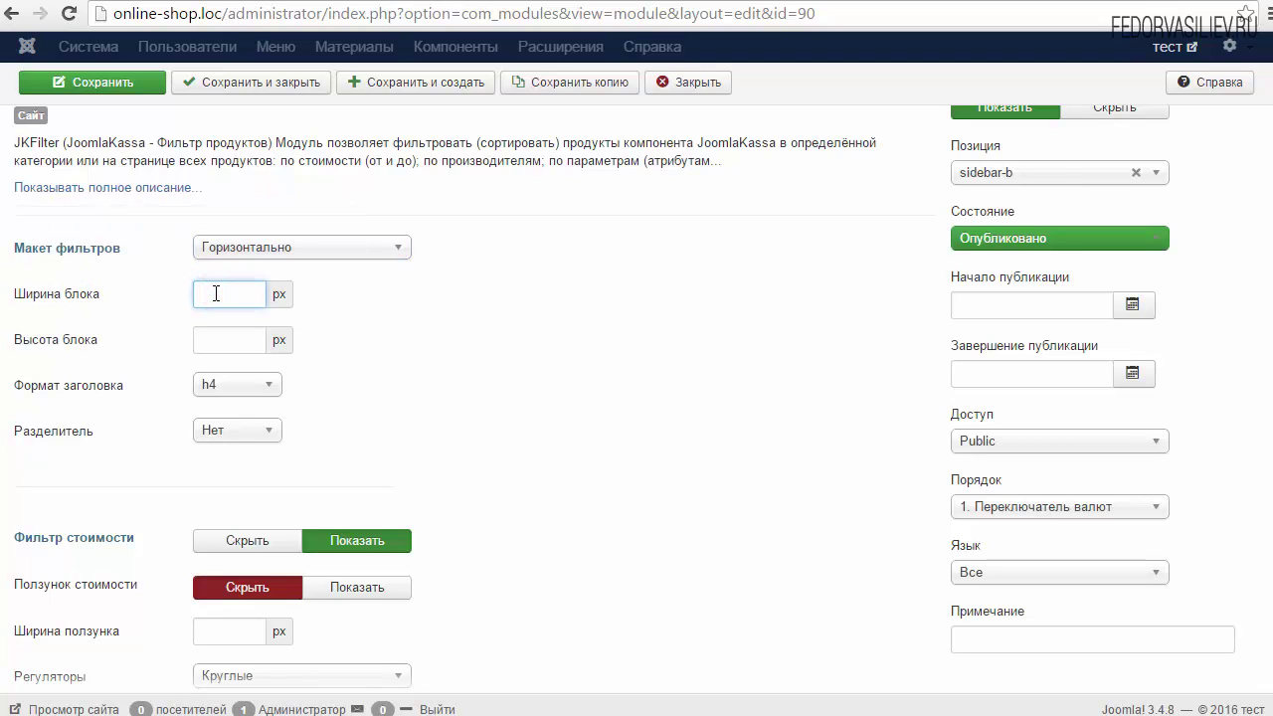
pyautogui.click(288, 249)
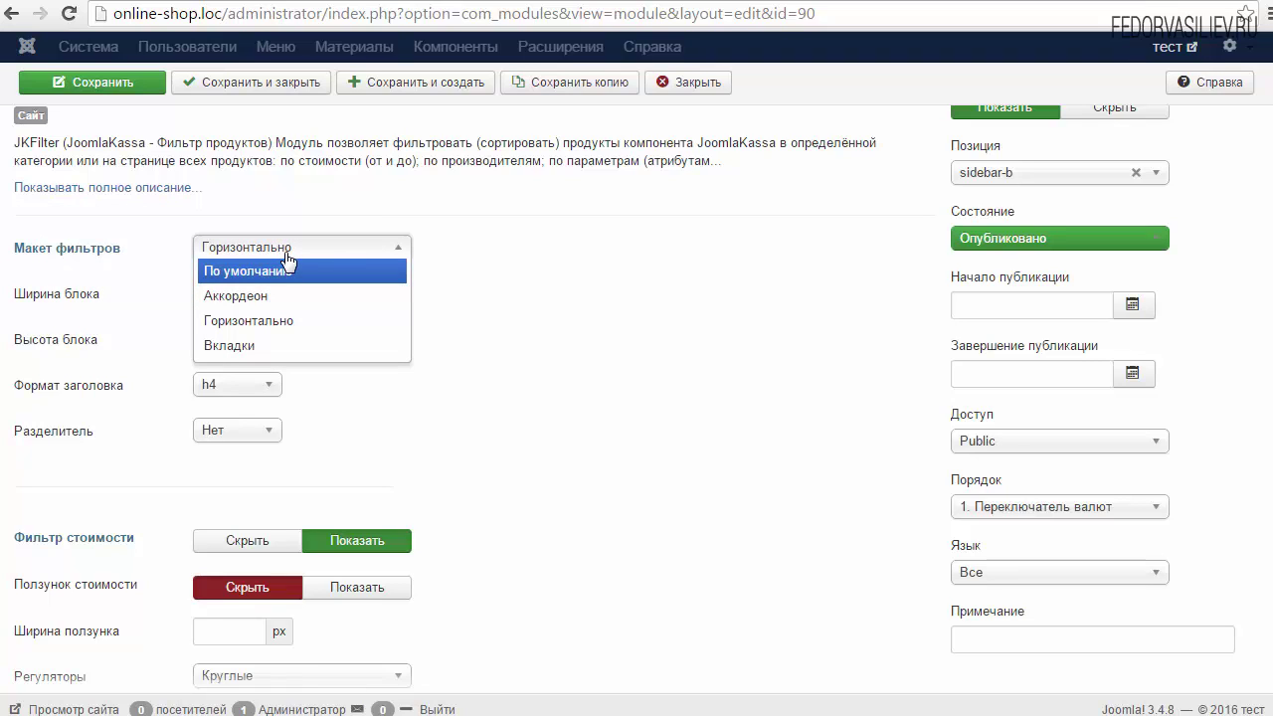
pyautogui.click(477, 252)
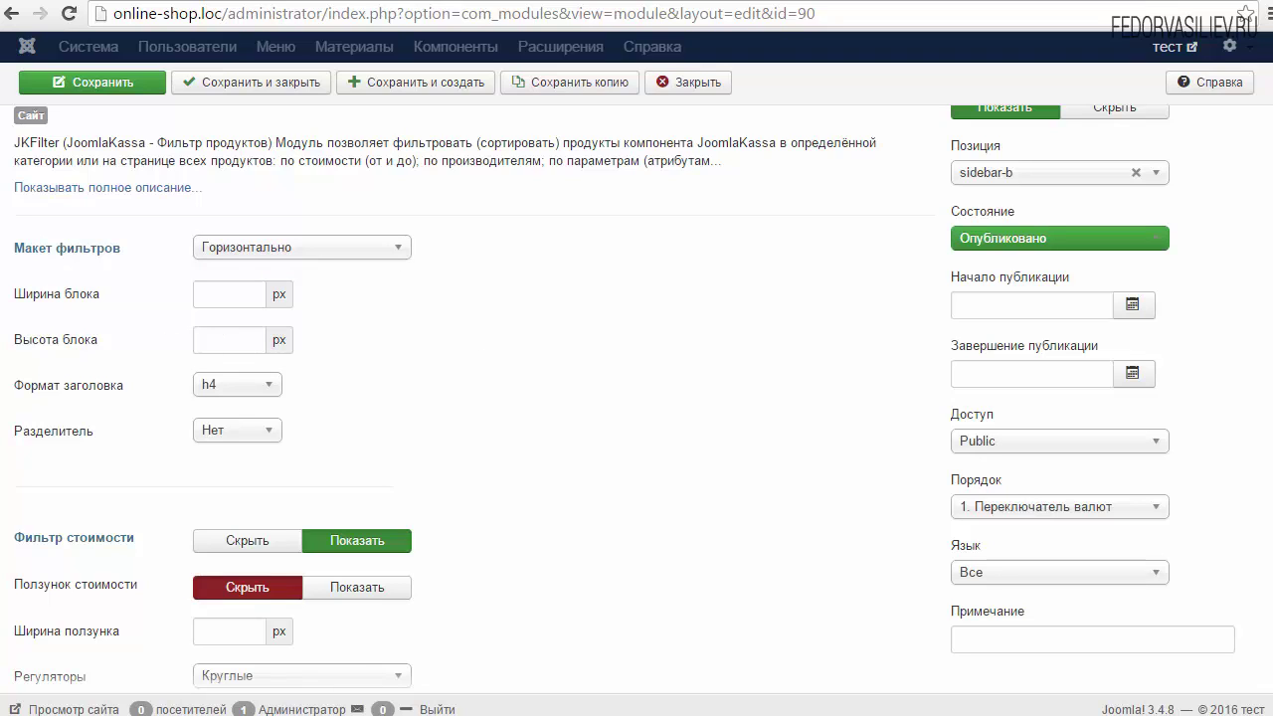
pyautogui.click(202, 294)
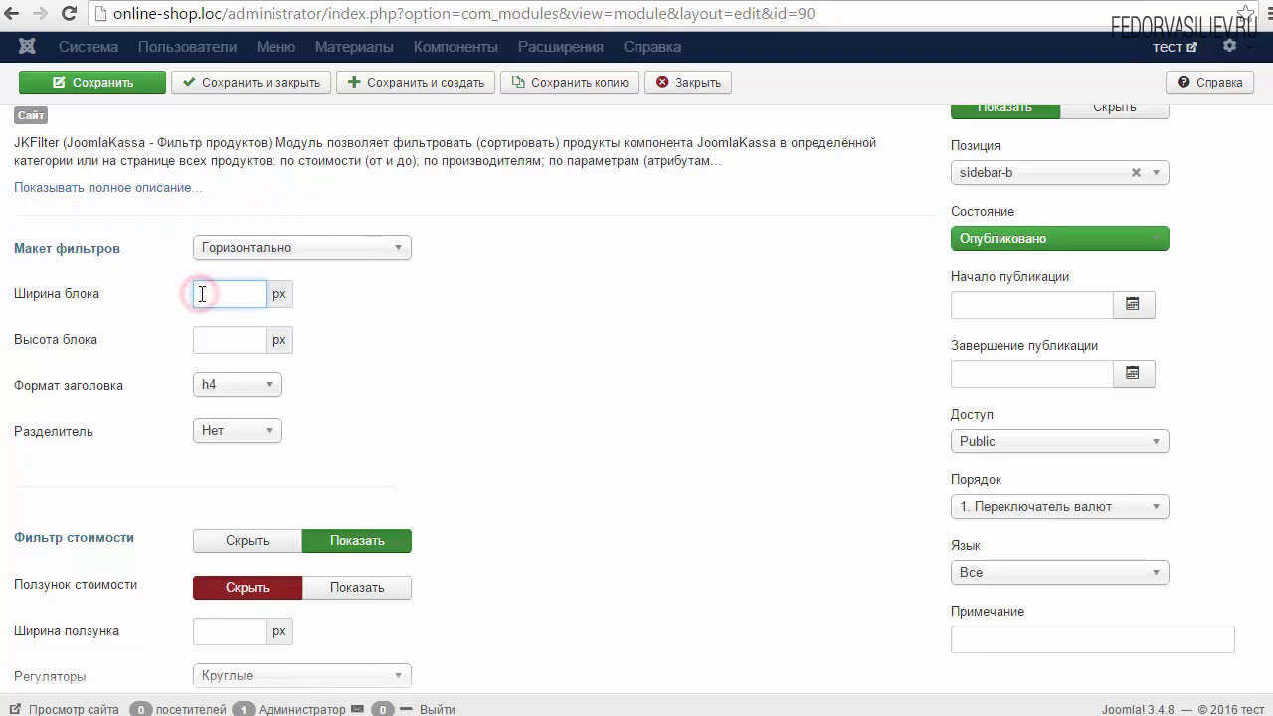
pyautogui.write('10')
pyautogui.click(443, 304)
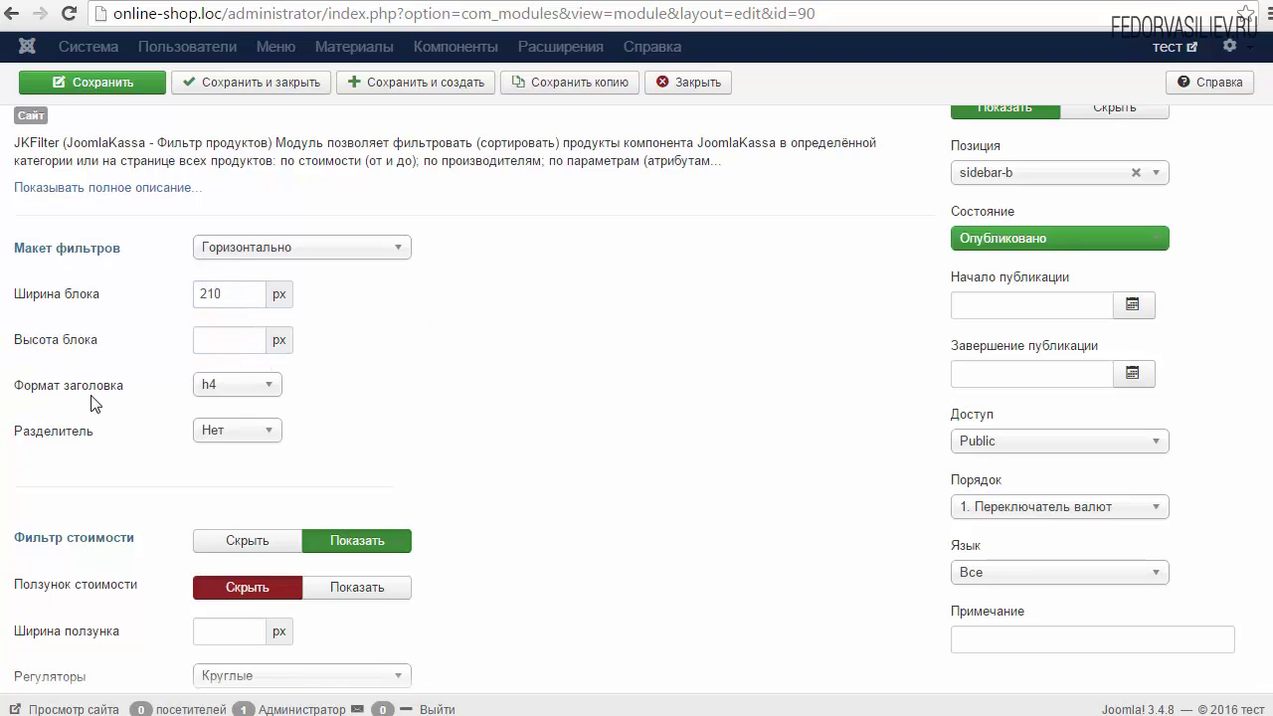
# Step: Review the heading format and divider style options, and examine how dividers separate the filter blocks on the demomagazin.loc storefront
pyautogui.click(245, 395)
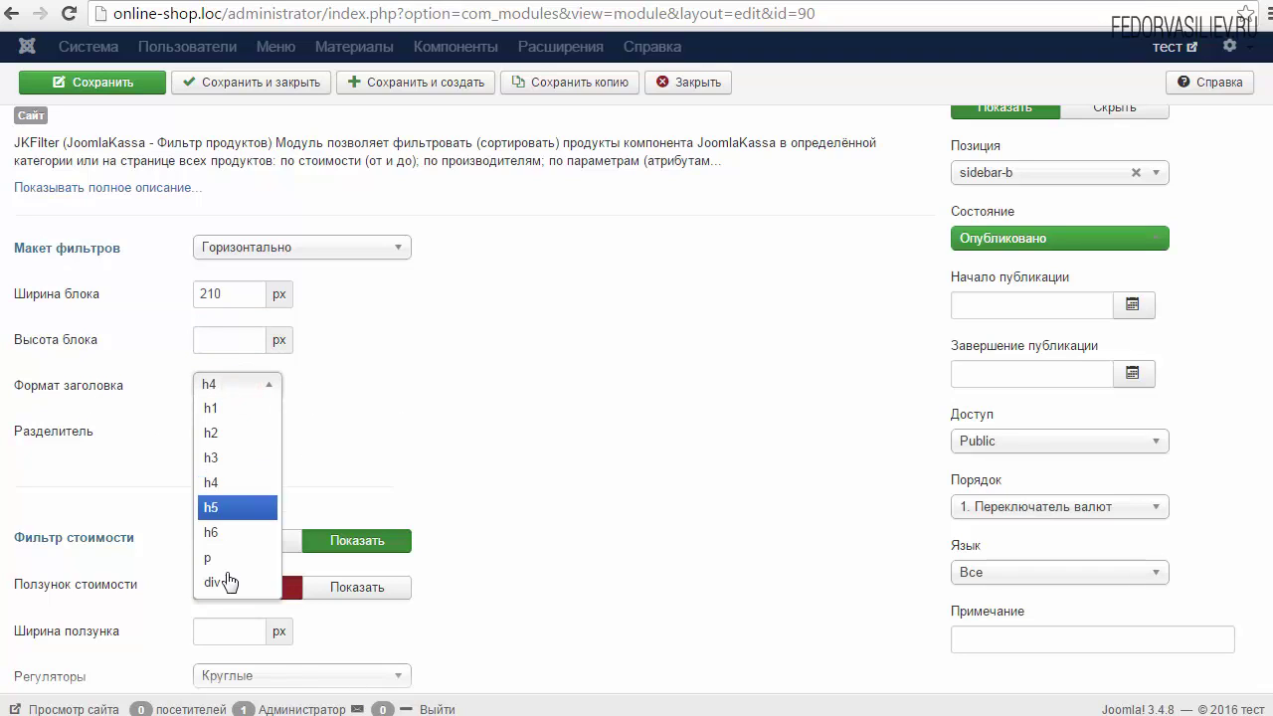
pyautogui.click(378, 406)
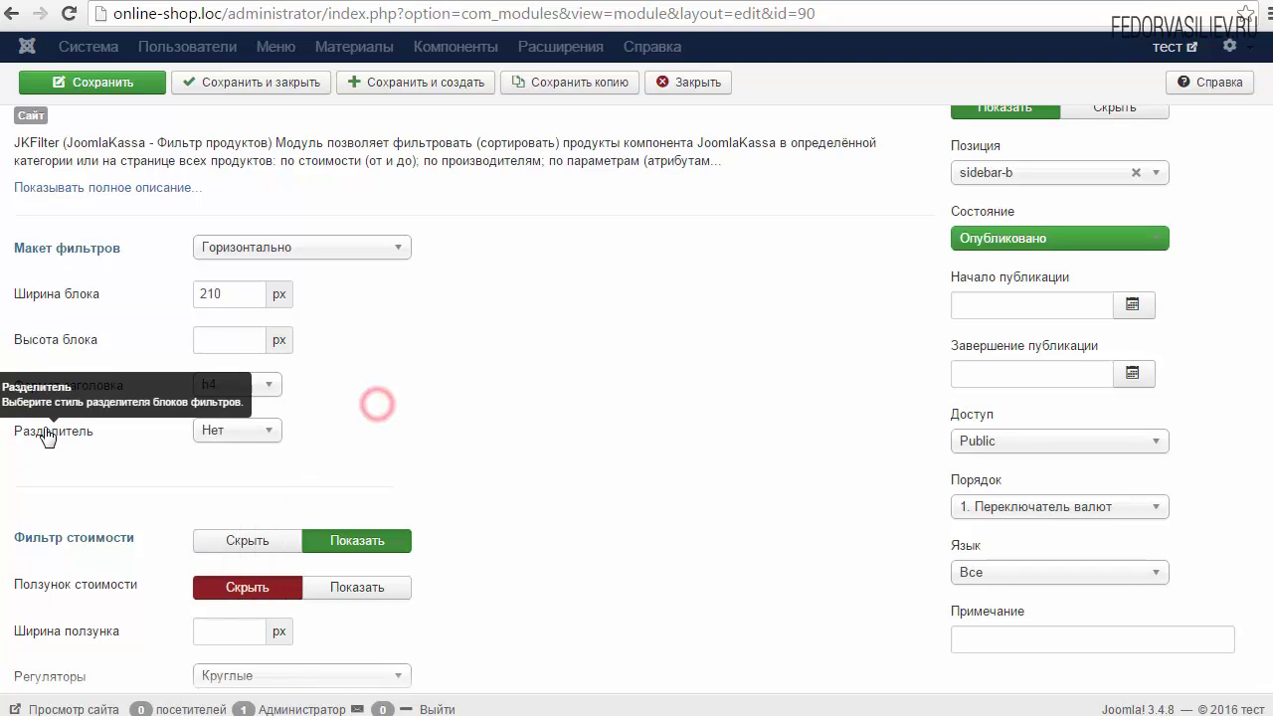
pyautogui.click(214, 430)
pyautogui.click(339, 435)
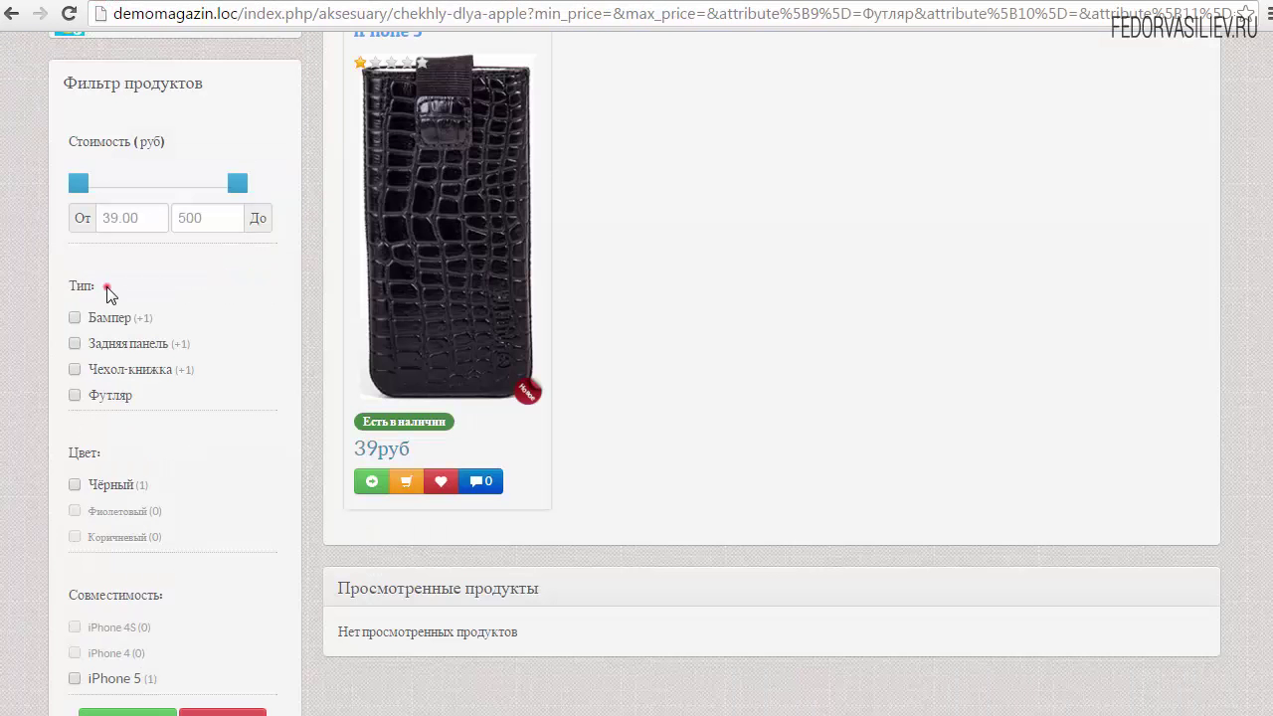
pyautogui.tripleClick(106, 287)
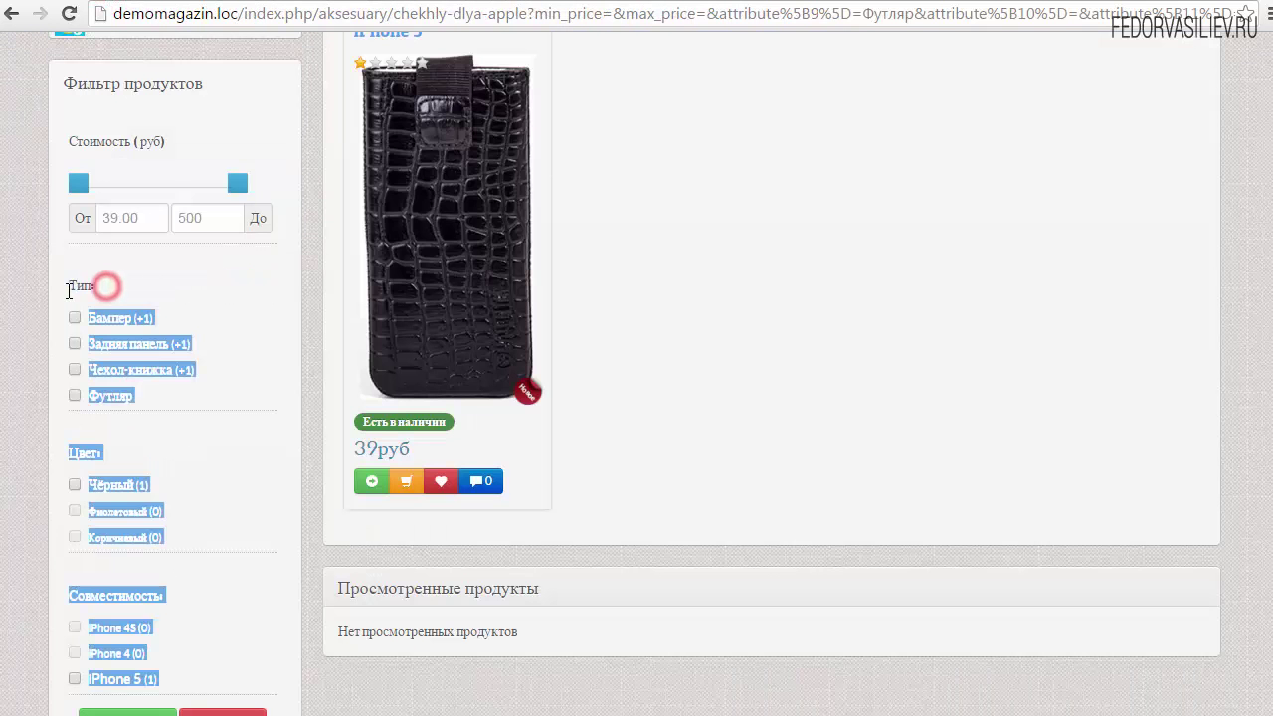
pyautogui.click(188, 420)
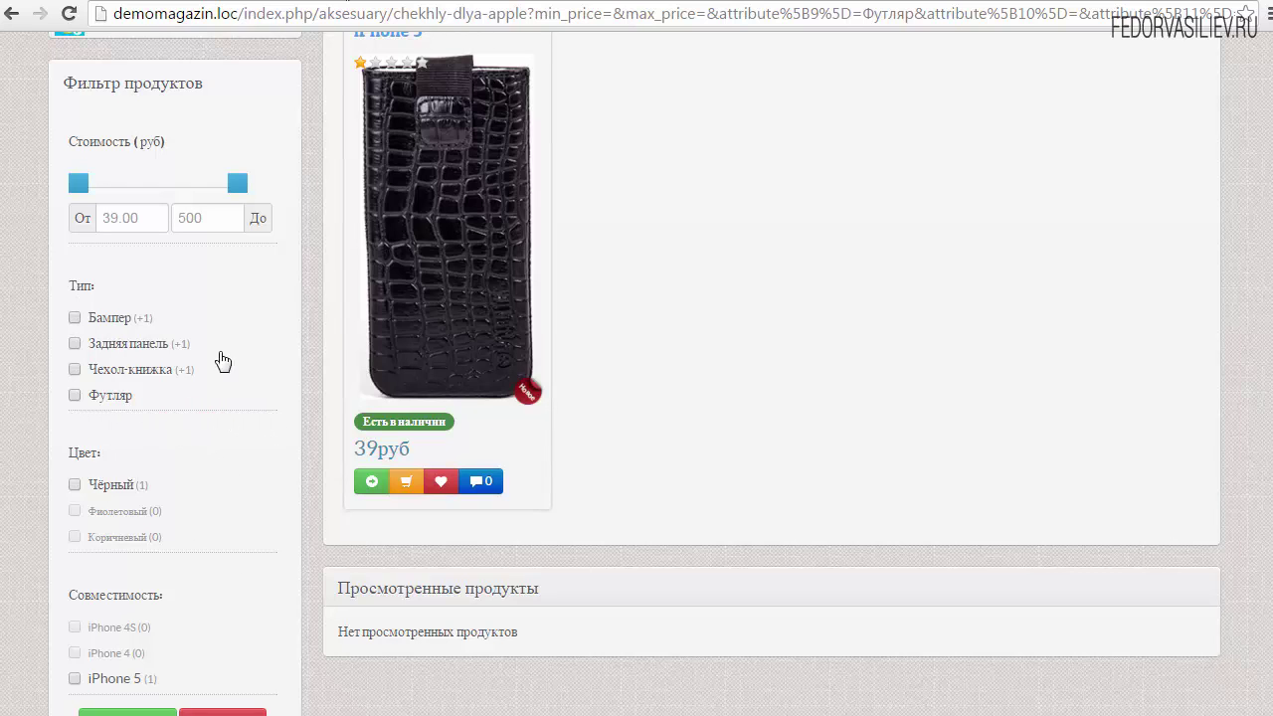
pyautogui.click(306, 3)
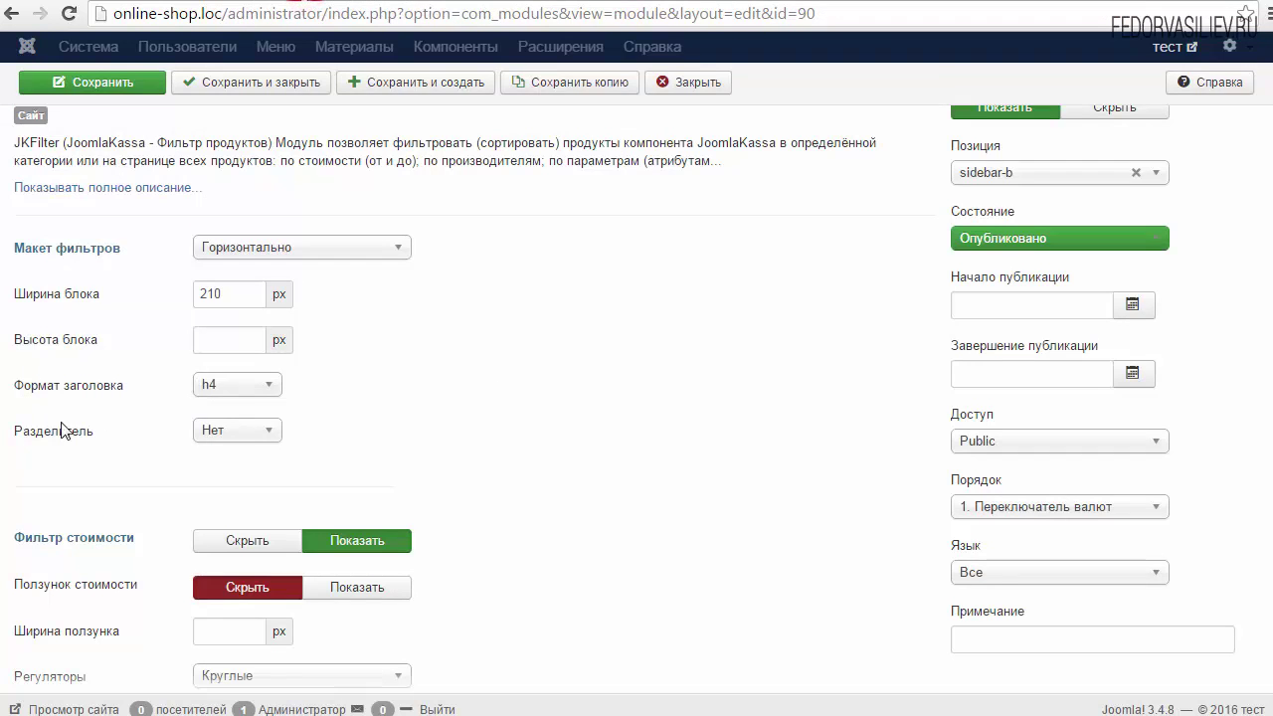
# Step: Set the filter block divider style to solid, check the divider colour picker, and save the module
pyautogui.click(226, 431)
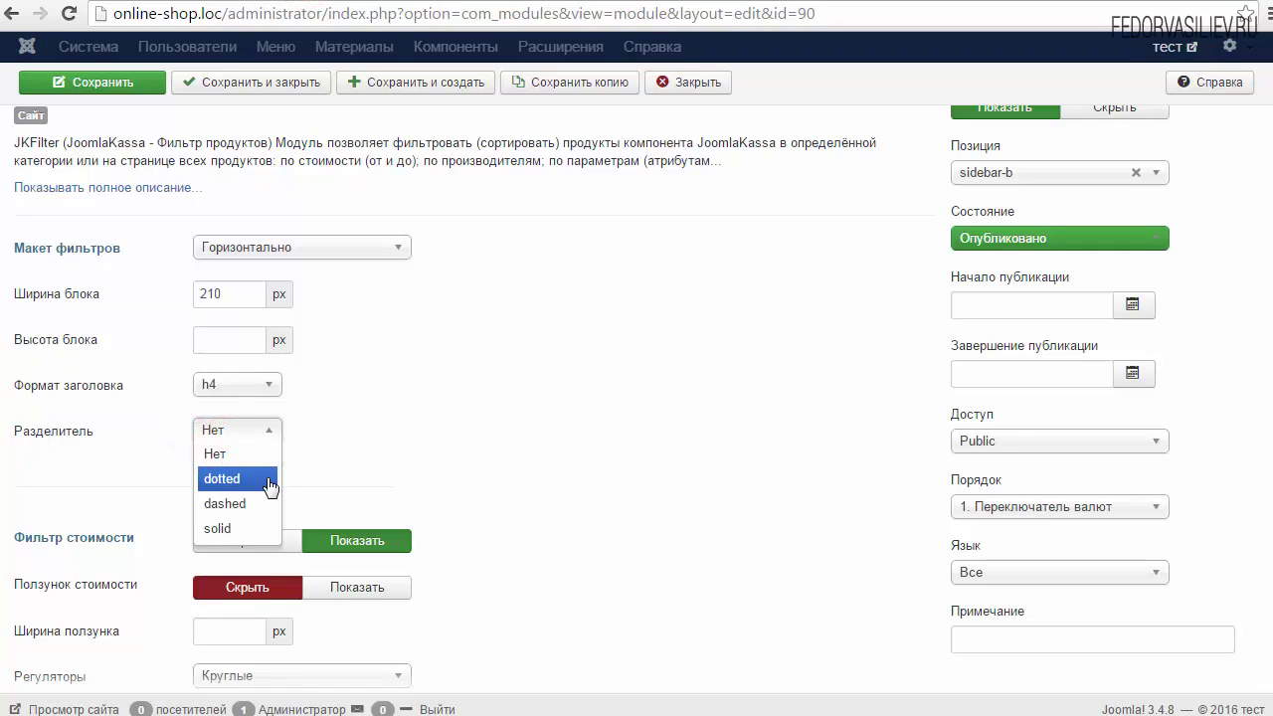
pyautogui.click(253, 529)
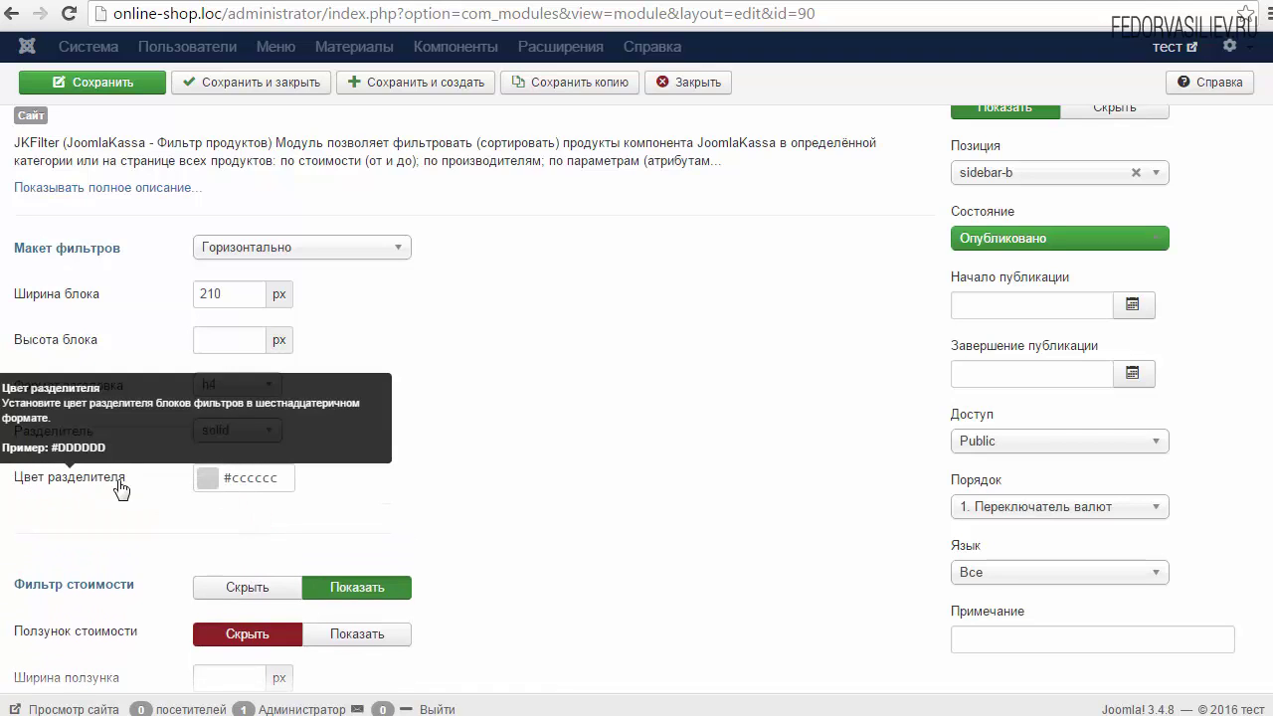
pyautogui.click(206, 483)
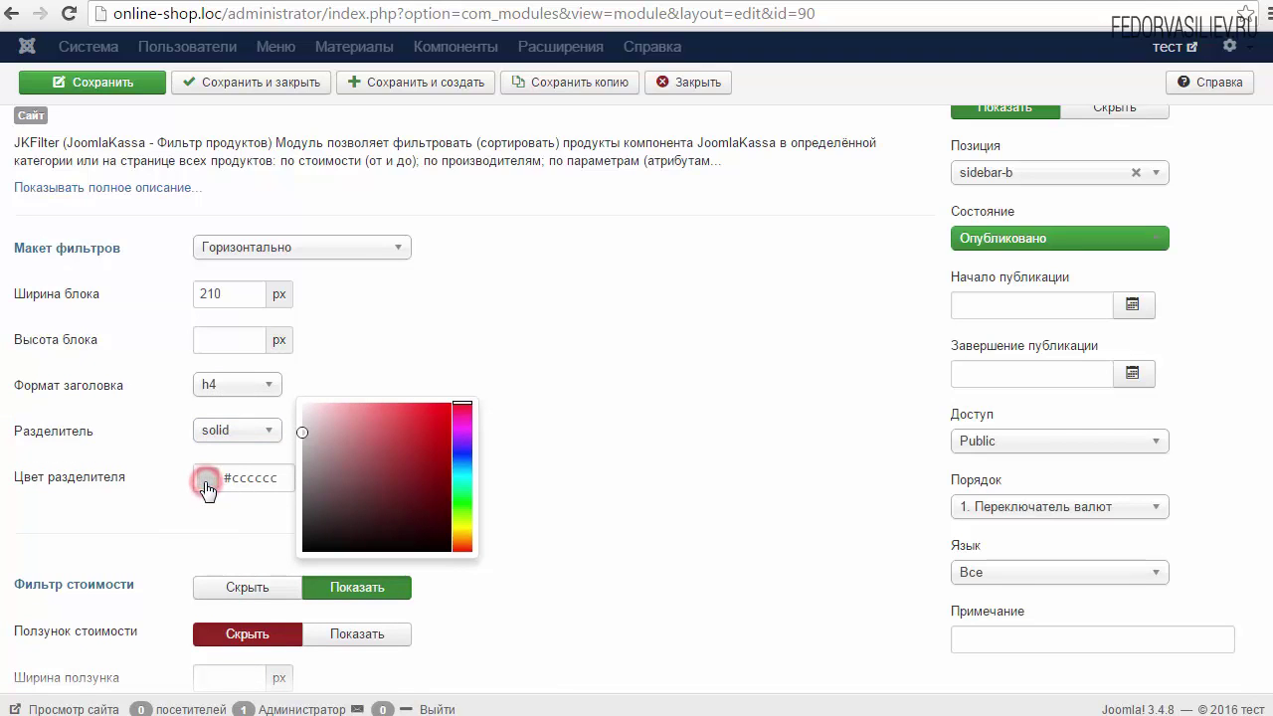
pyautogui.click(461, 308)
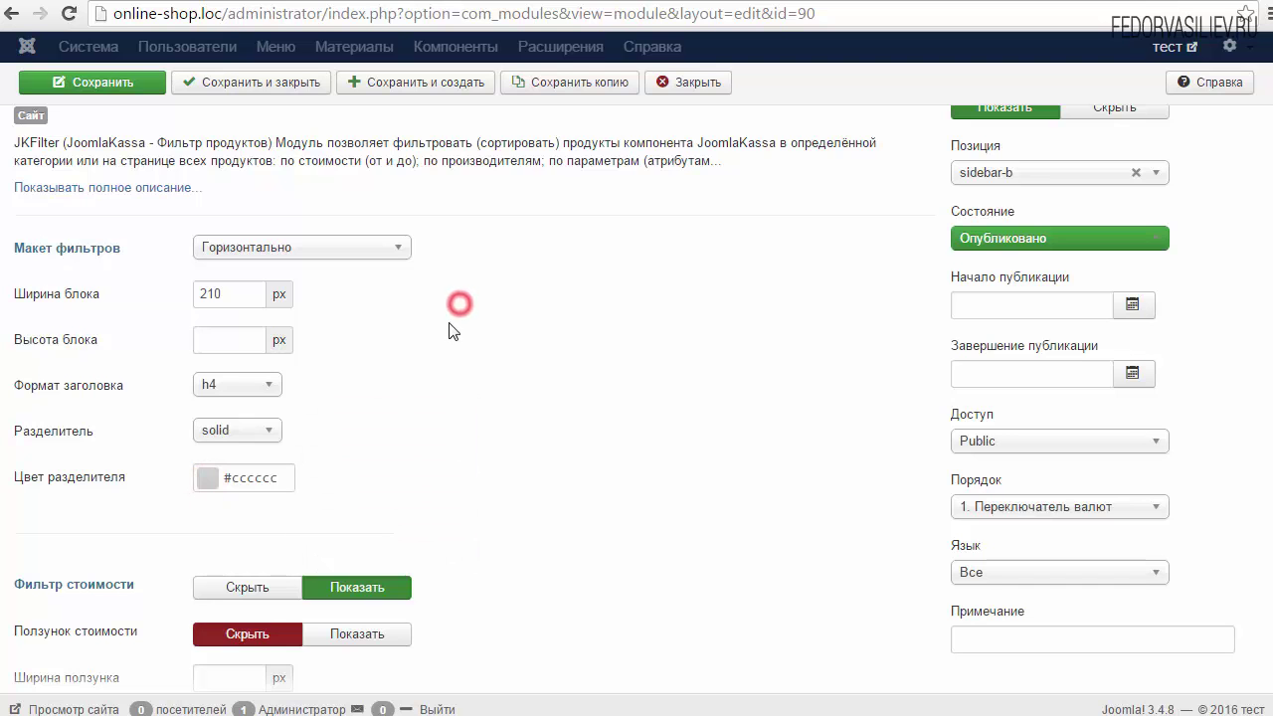
pyautogui.scroll(3, 288, 299)
pyautogui.click(103, 129)
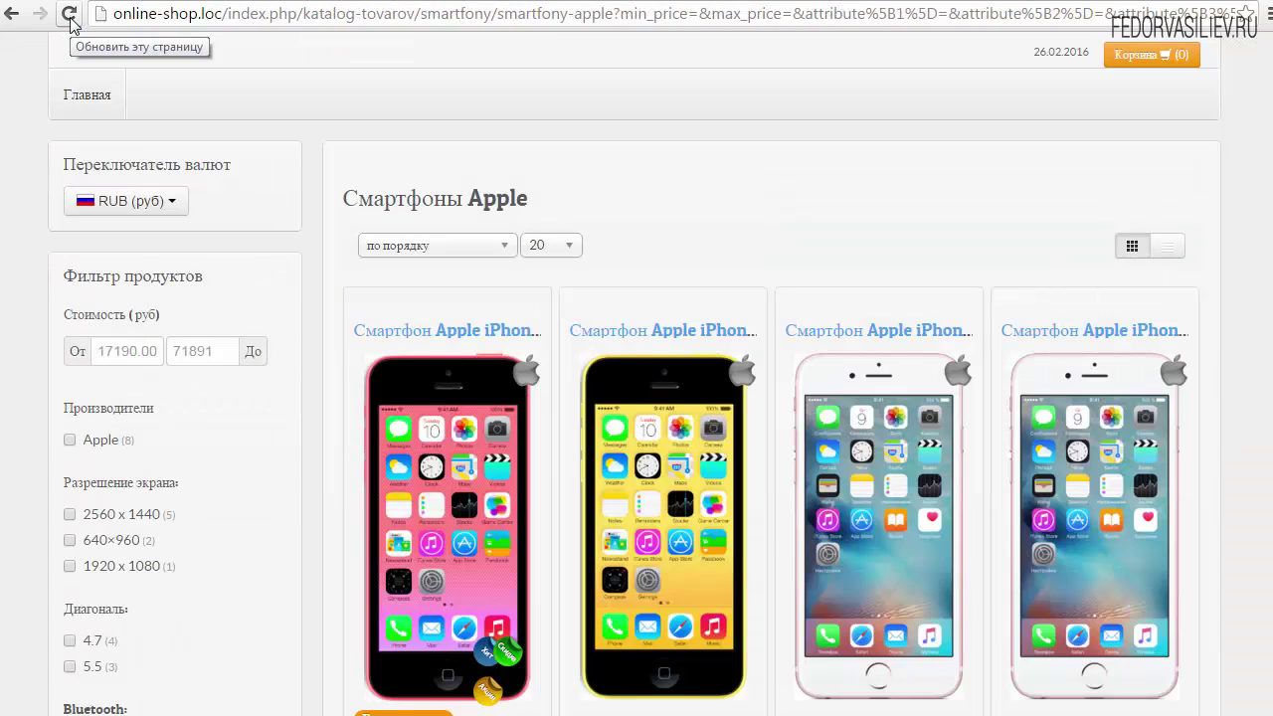
# Step: Reload the Apple smartphones storefront page to examine the filter block dividers, and compare its price fields with the module's price filter settings
pyautogui.click(68, 13)
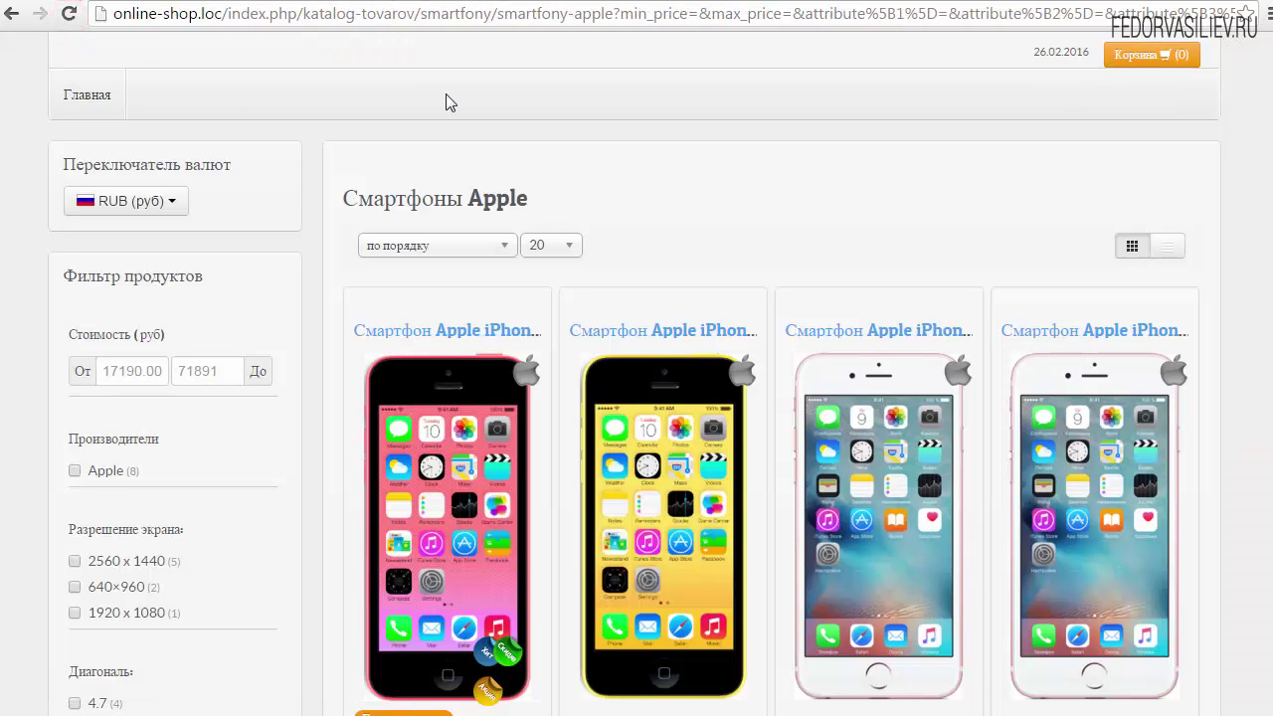
pyautogui.scroll(-2, 446, 99)
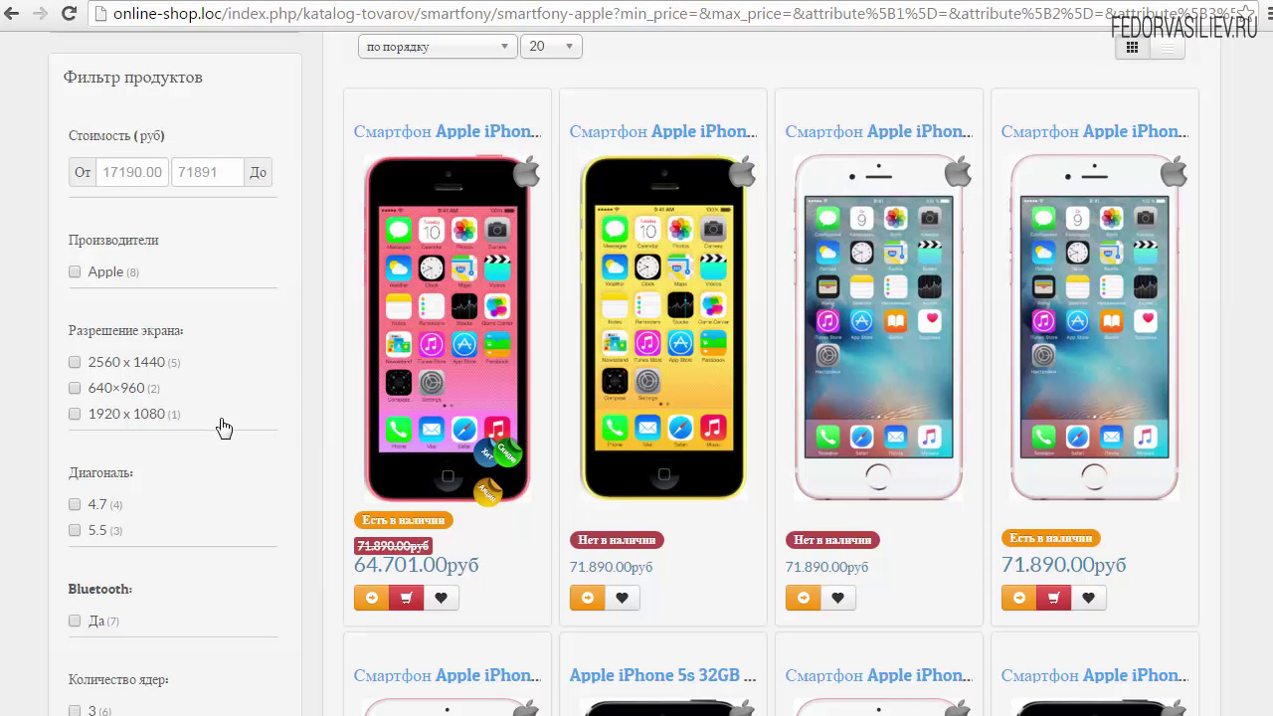
pyautogui.scroll(-8, 244, 303)
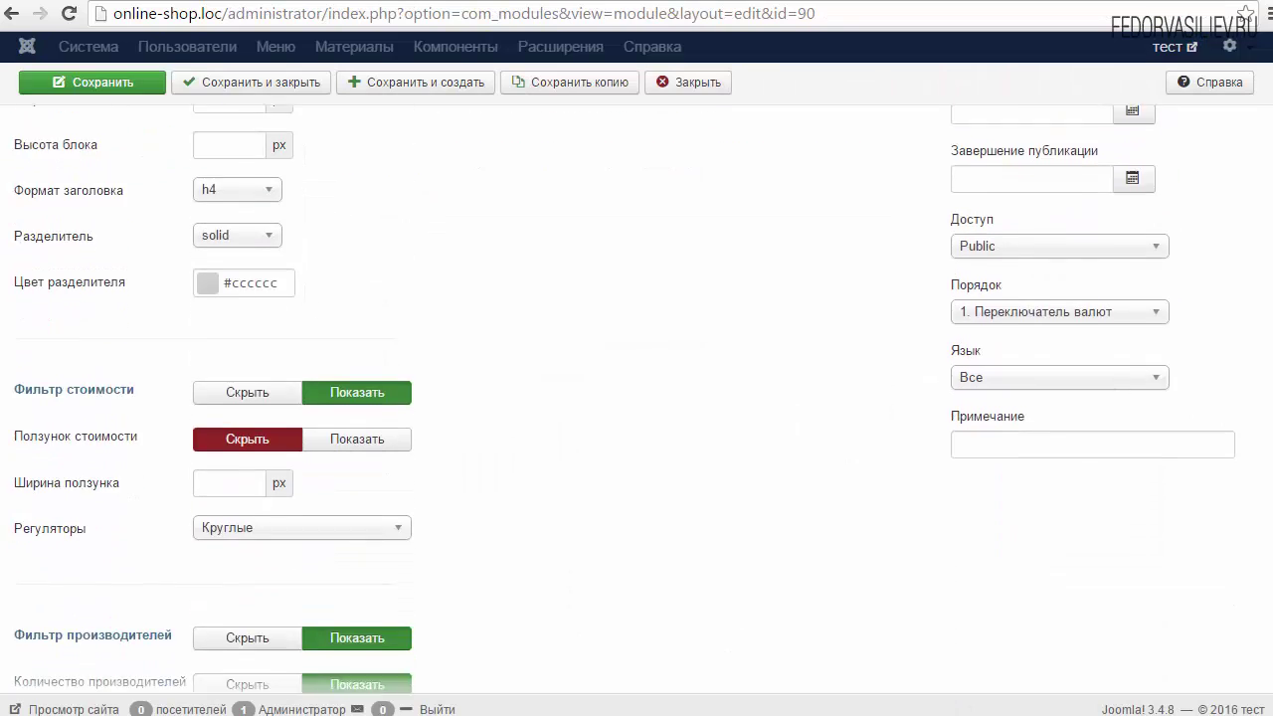
pyautogui.scroll(-2, 637, 398)
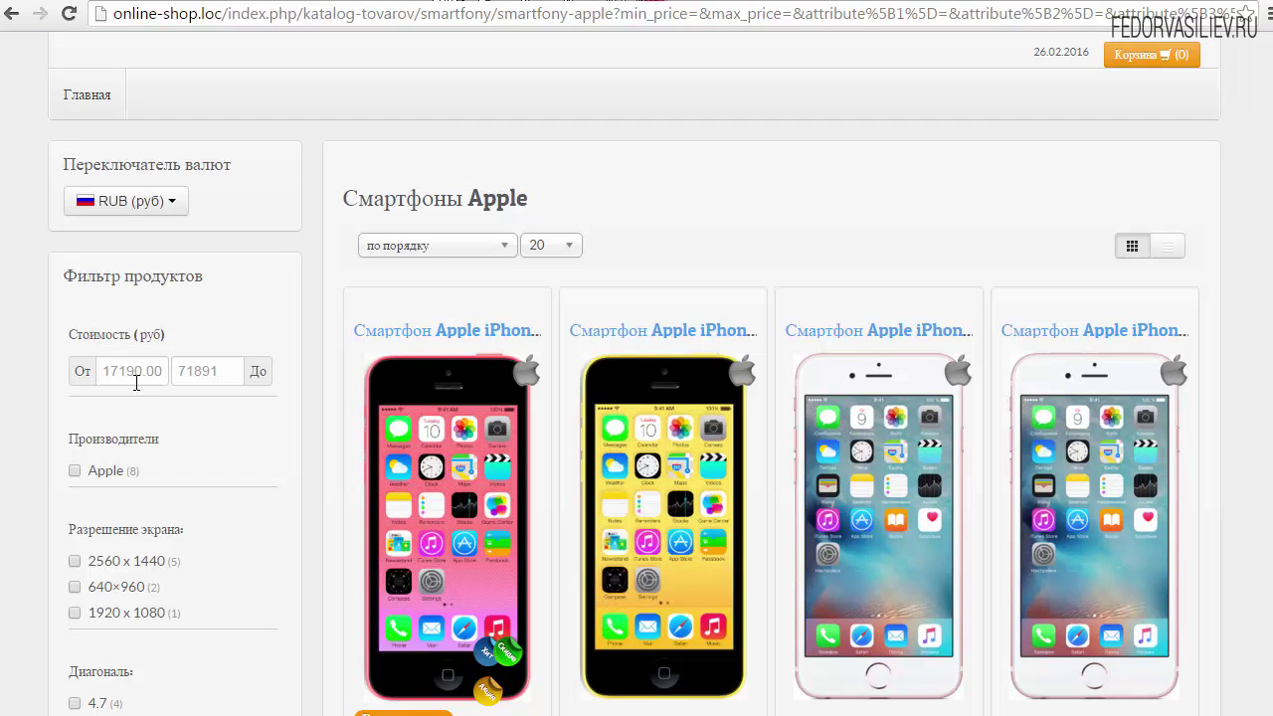
pyautogui.click(323, 0)
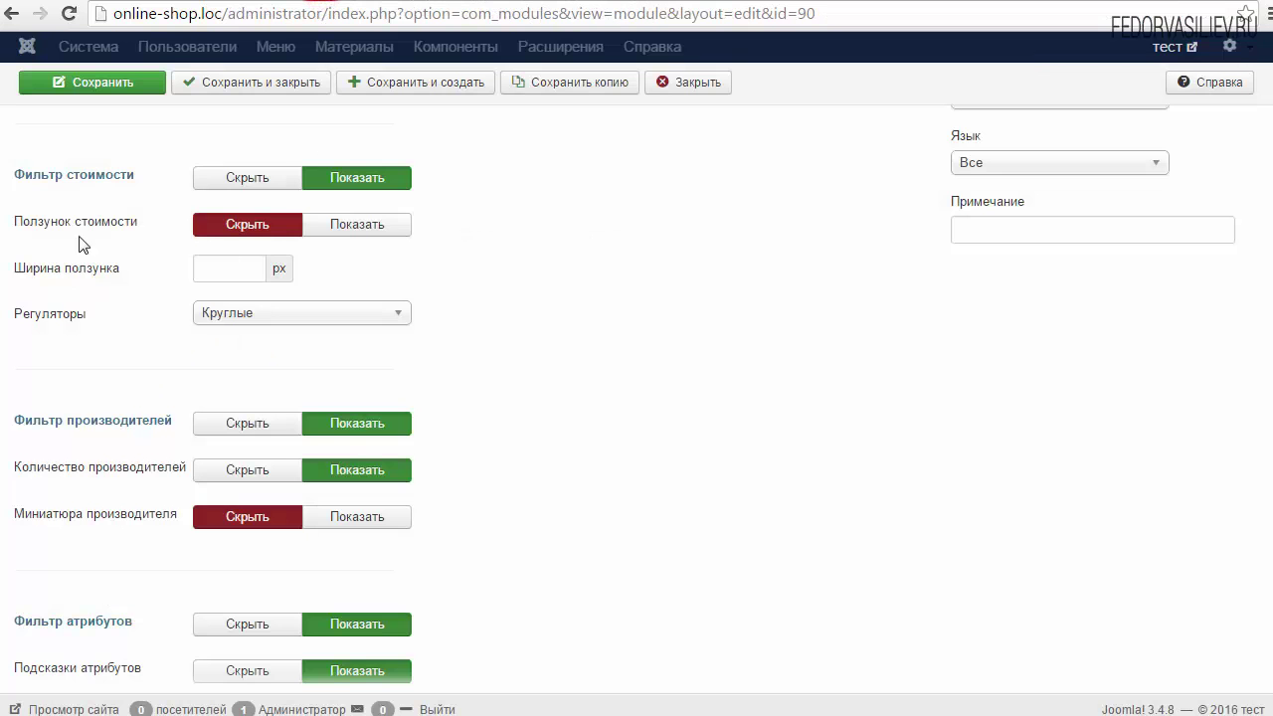
# Step: On the demomagazin.loc storefront, try both price slider handles and the price fields of the product filter, entering 450 as the maximum
pyautogui.click(432, 0)
pyautogui.click(116, 372)
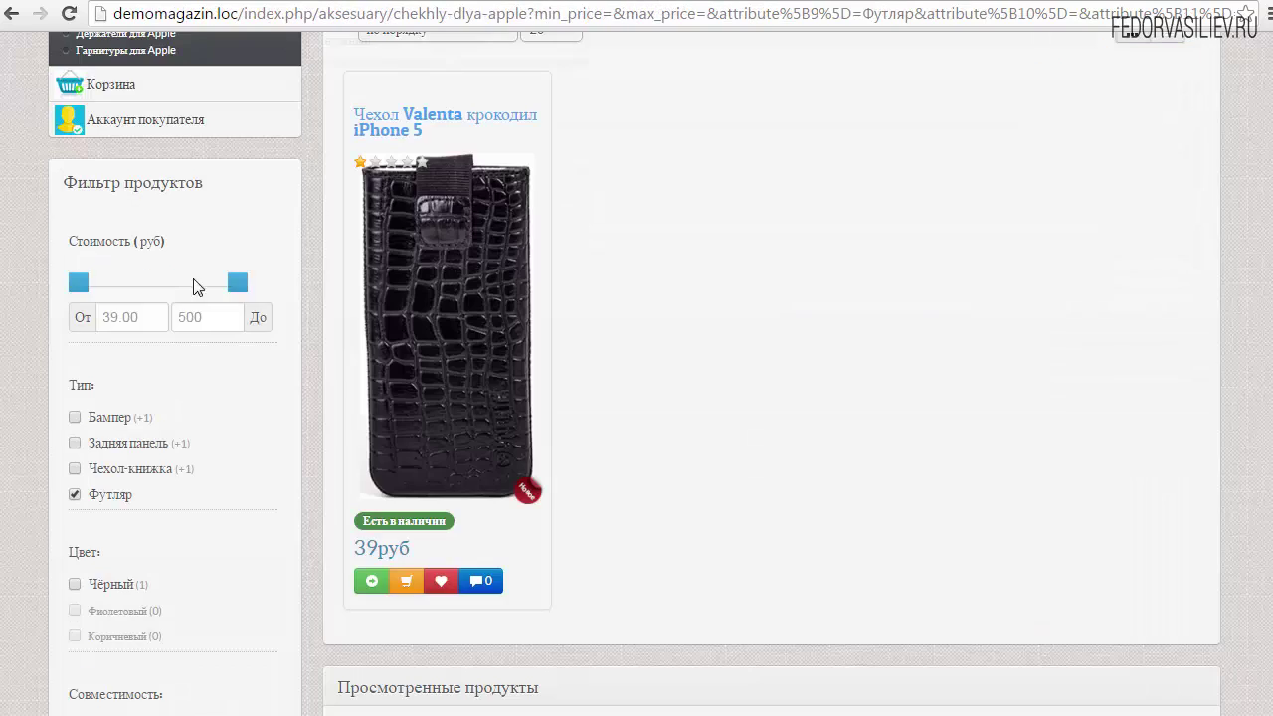
pyautogui.moveTo(239, 295); pyautogui.dragTo(191, 293)
pyautogui.doubleClick(204, 316)
pyautogui.write('450')
pyautogui.click(235, 285)
pyautogui.moveTo(81, 294); pyautogui.dragTo(110, 290)
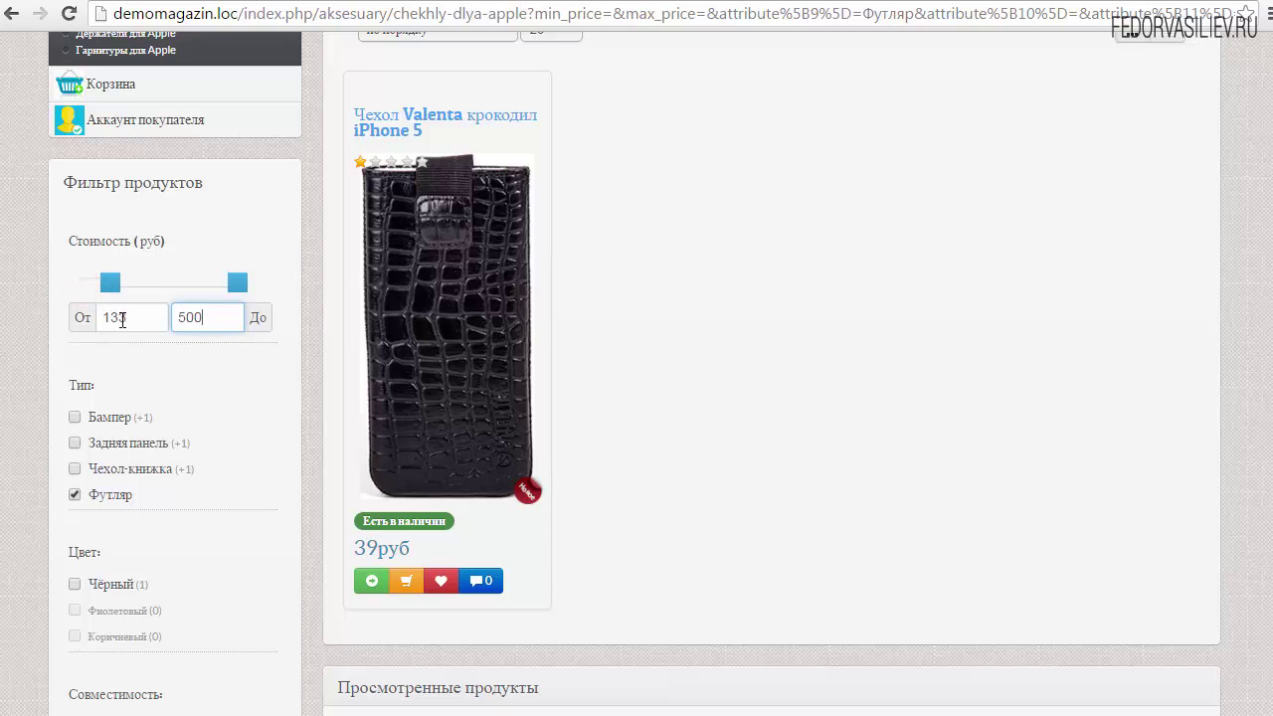
pyautogui.doubleClick(121, 318)
pyautogui.moveTo(244, 285)
pyautogui.mouseDown()
pyautogui.moveTo(179, 293)
pyautogui.moveTo(245, 291)
pyautogui.mouseUp()
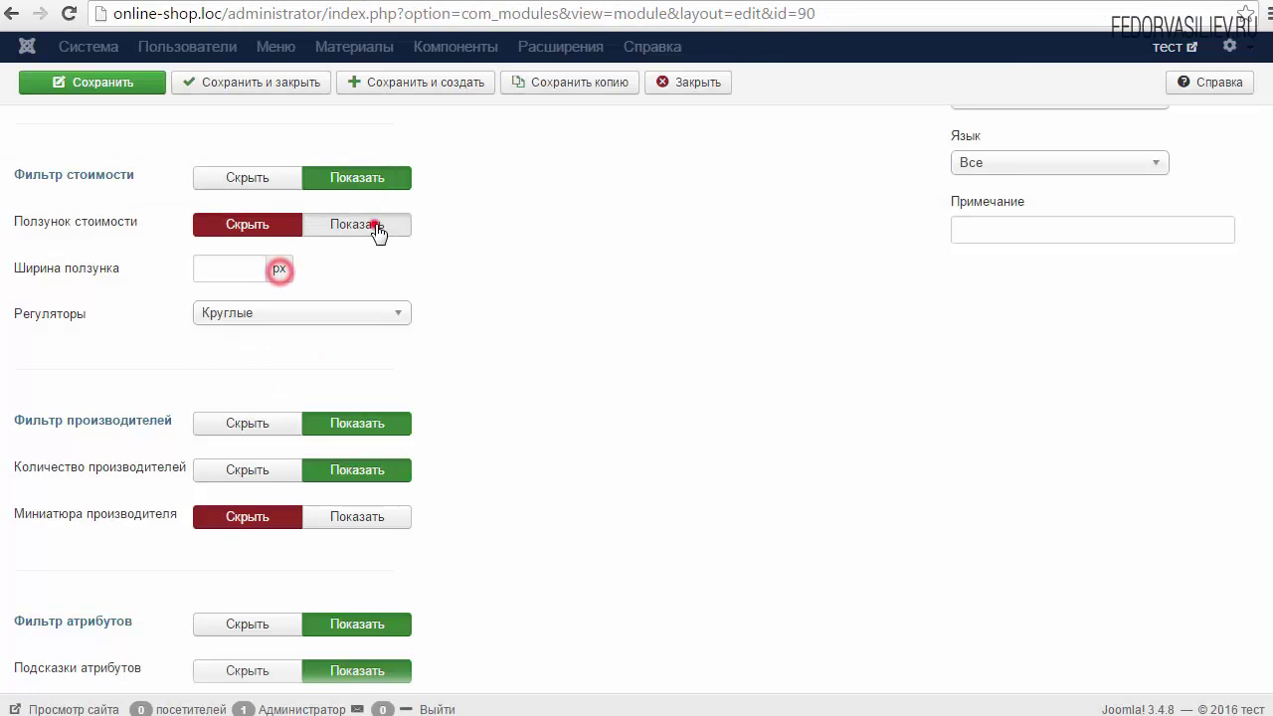
# Step: Show the price slider in the filter module and set its width to 160 px
pyautogui.click(368, 225)
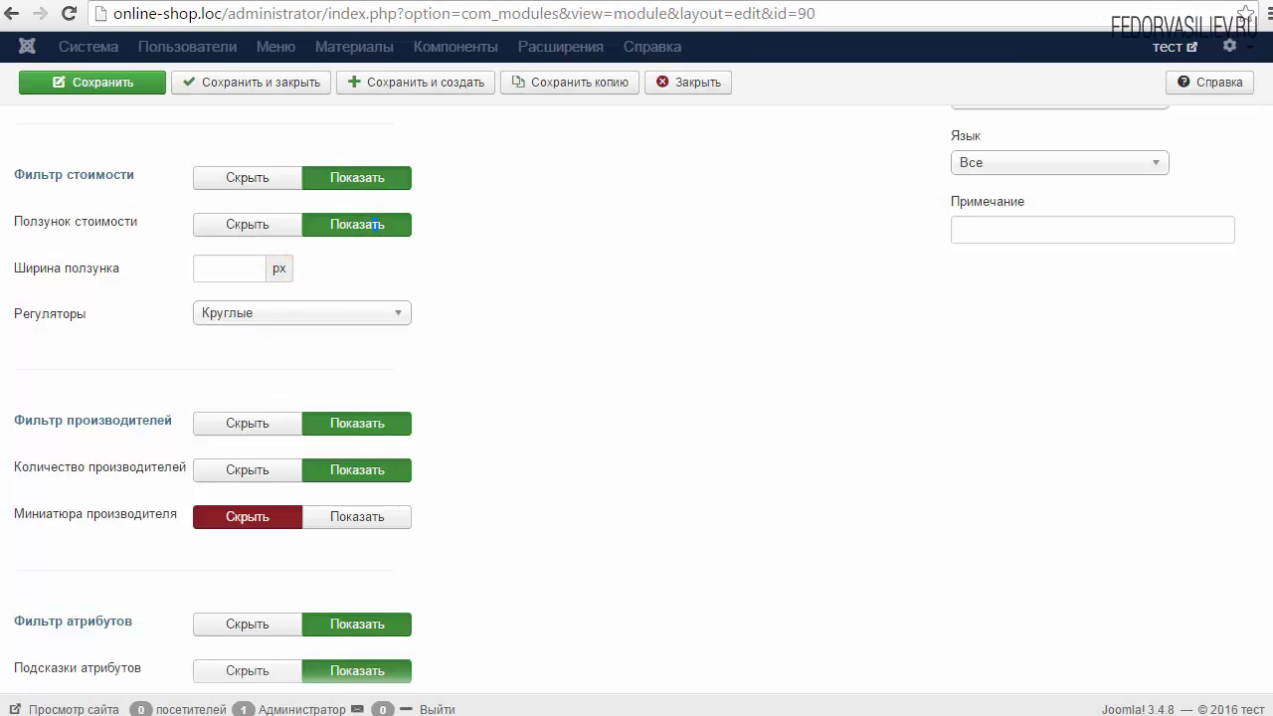
pyautogui.click(239, 267)
pyautogui.write('160')
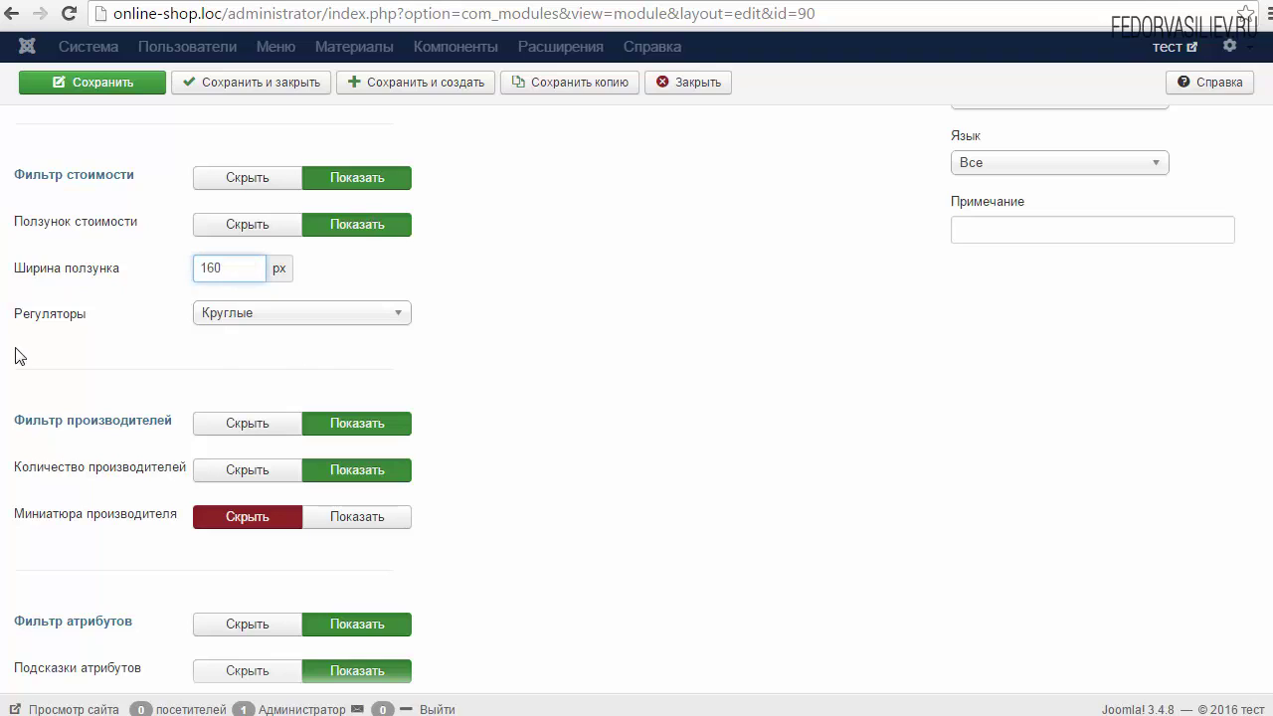
# Step: Try the square and triangular handle shapes for the price slider, comparing with the square handles on the demomagazin.loc storefront
pyautogui.moveTo(29, 322)
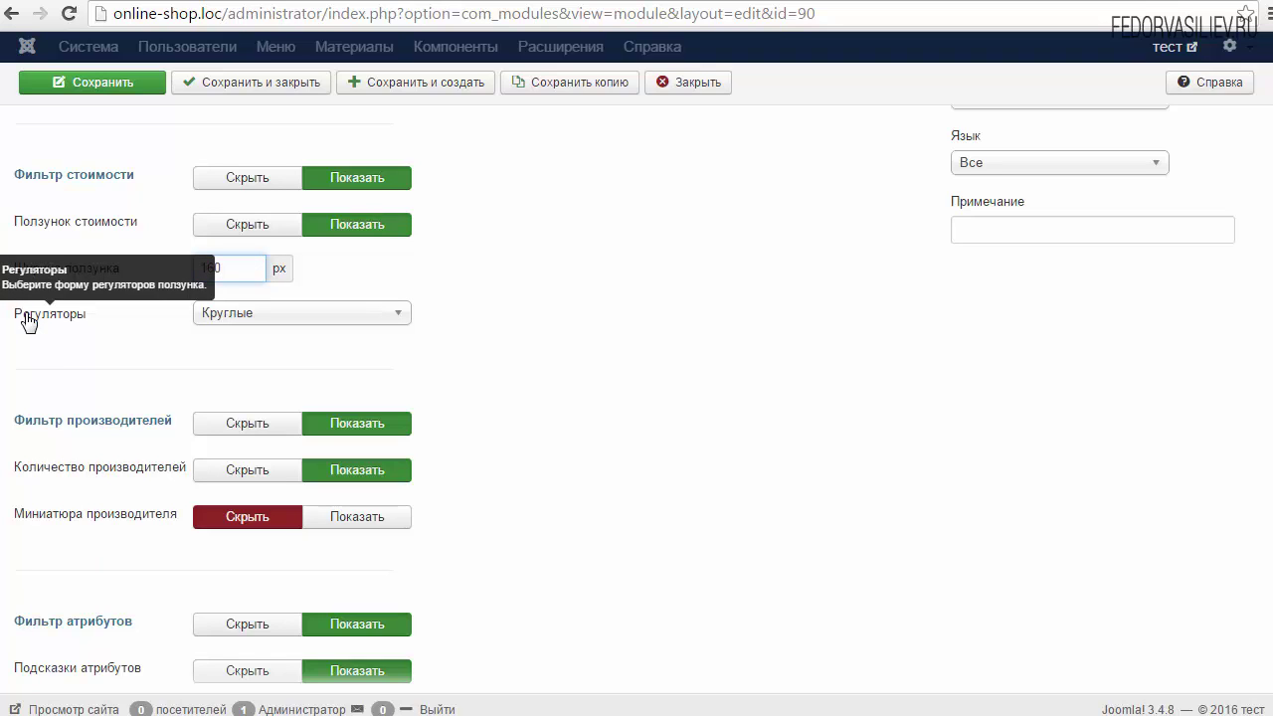
pyautogui.click(254, 316)
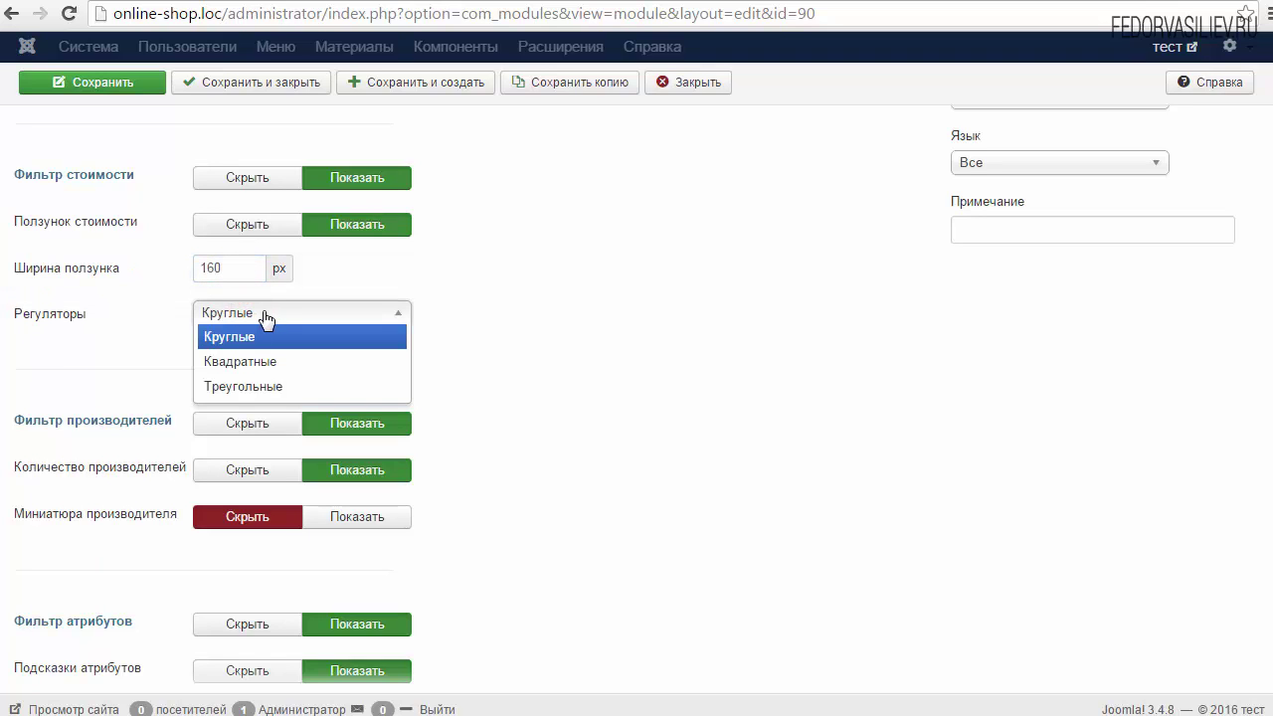
pyautogui.click(271, 364)
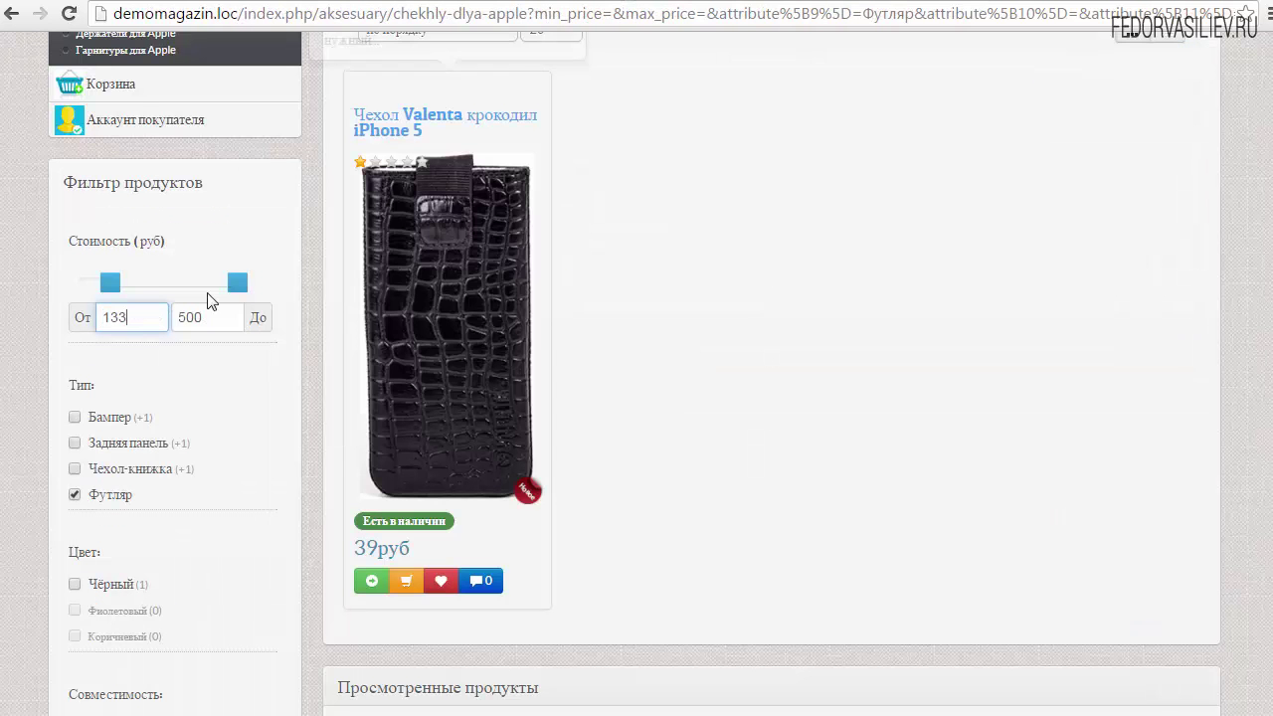
pyautogui.moveTo(236, 285); pyautogui.dragTo(267, 285)
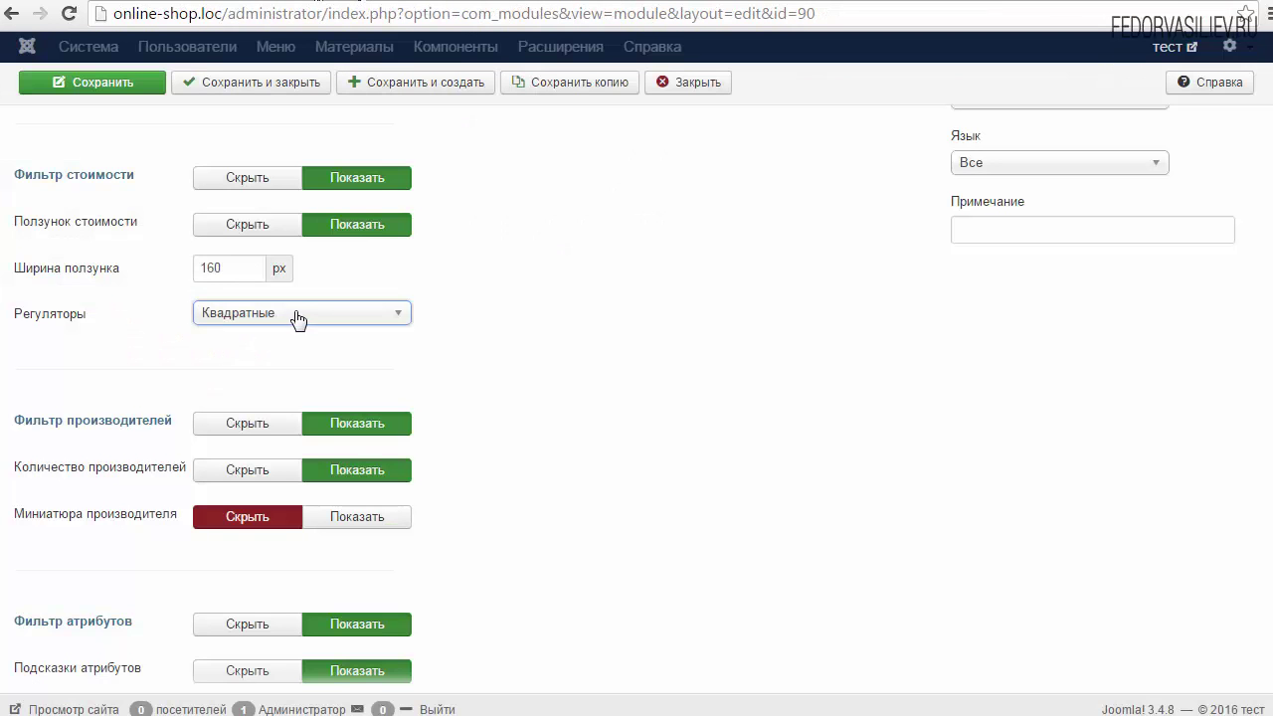
pyautogui.click(296, 315)
pyautogui.click(285, 387)
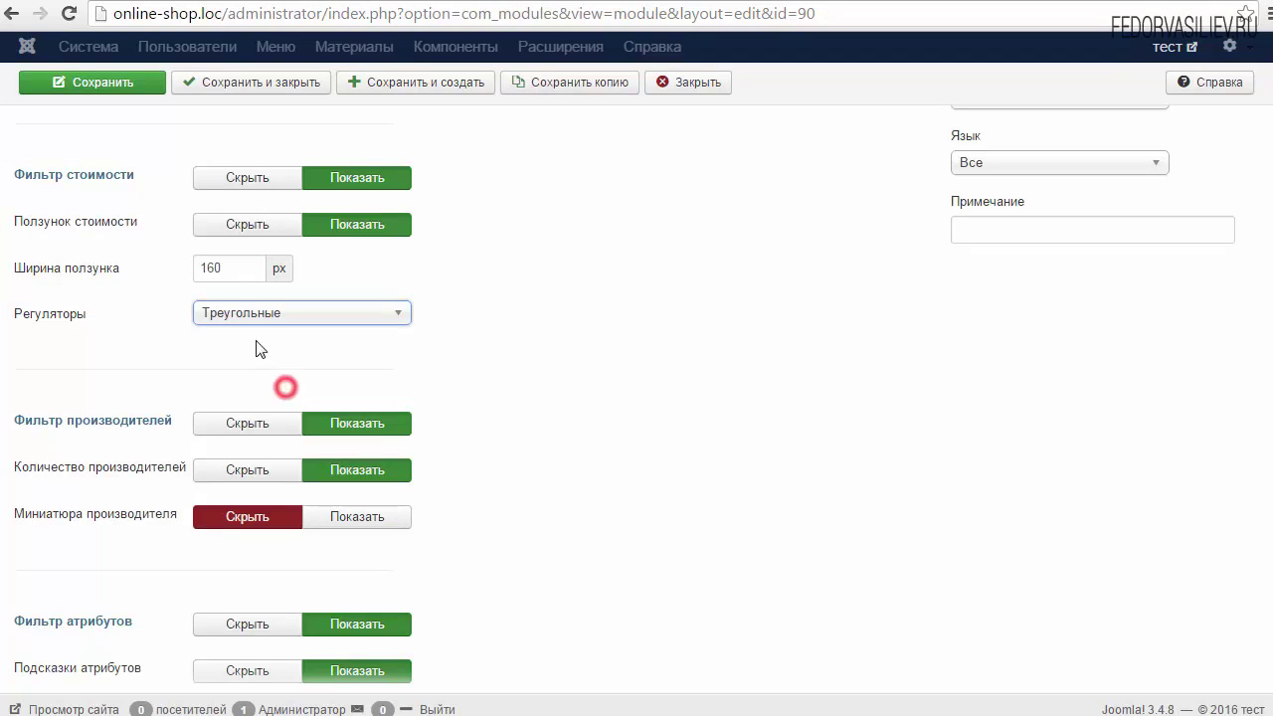
# Step: Set the price slider handles to round (Круглые) and save the module
pyautogui.click(260, 312)
pyautogui.click(268, 332)
pyautogui.click(102, 83)
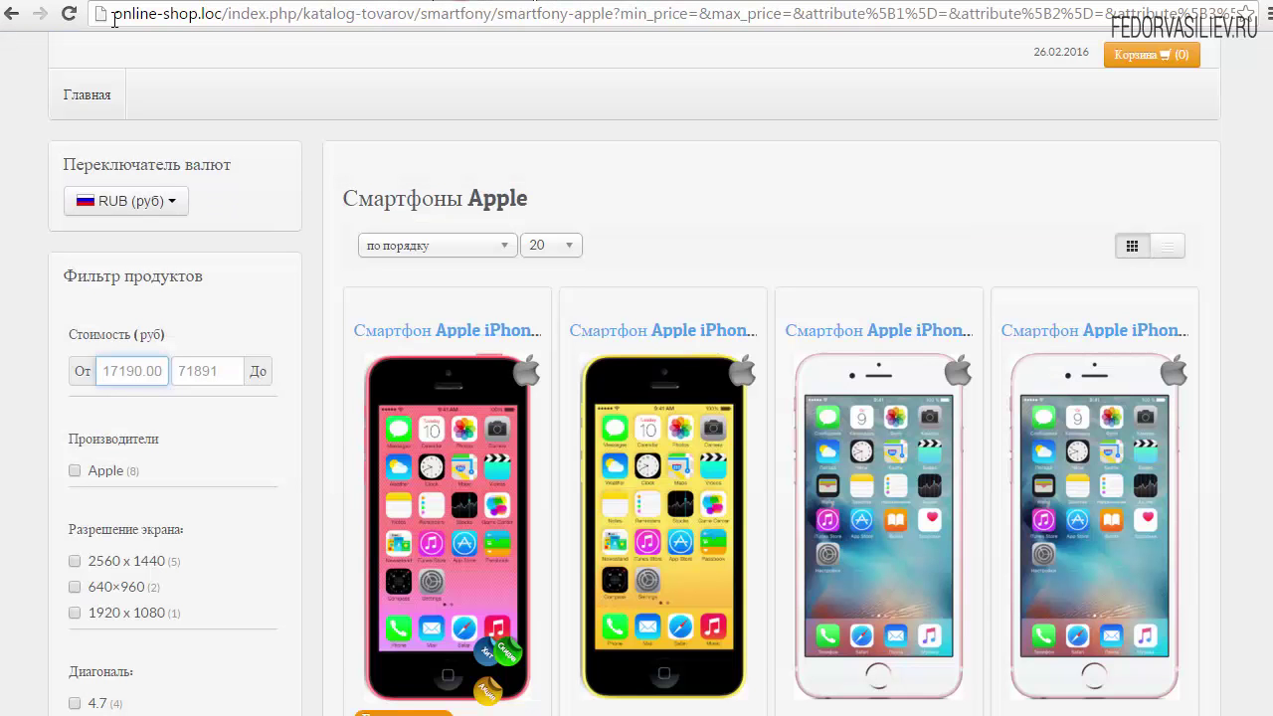
# Step: Reload the Apple smartphones storefront page and test the price slider, lowering the maximum to 46421 and bringing it back to 71891
pyautogui.click(70, 15)
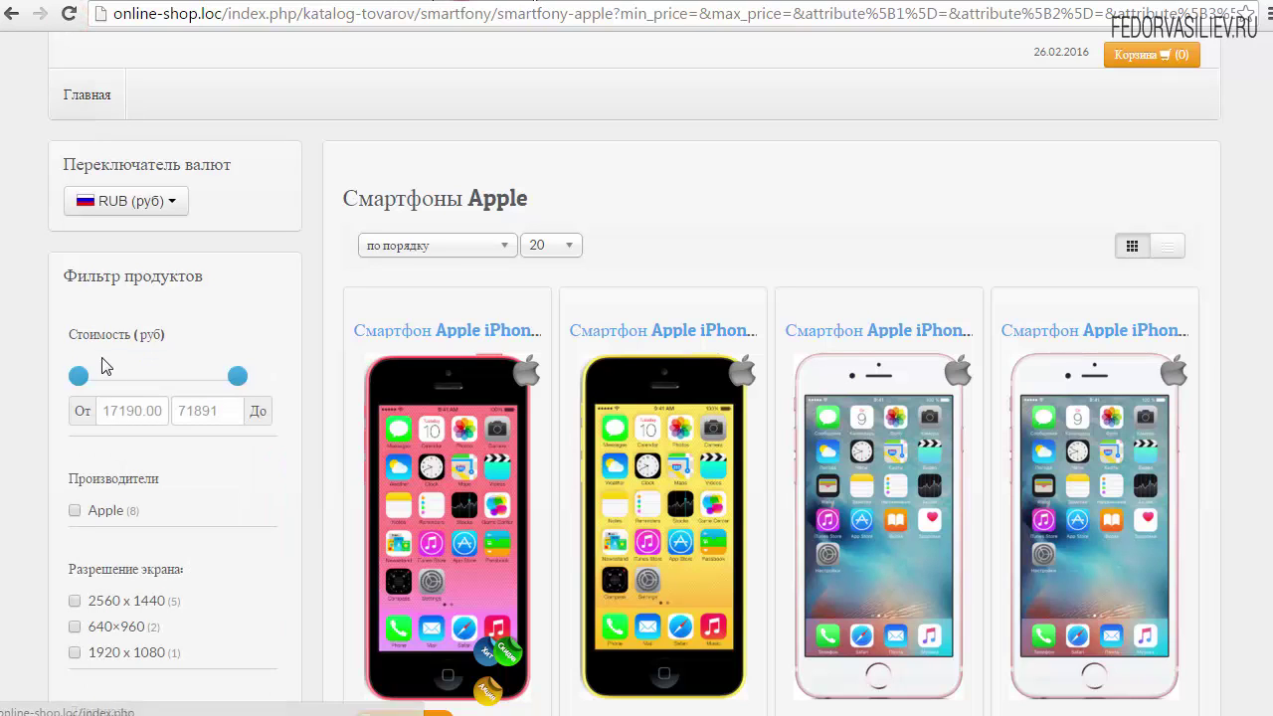
pyautogui.moveTo(237, 376)
pyautogui.mouseDown()
pyautogui.moveTo(158, 378)
pyautogui.moveTo(237, 376)
pyautogui.mouseUp()
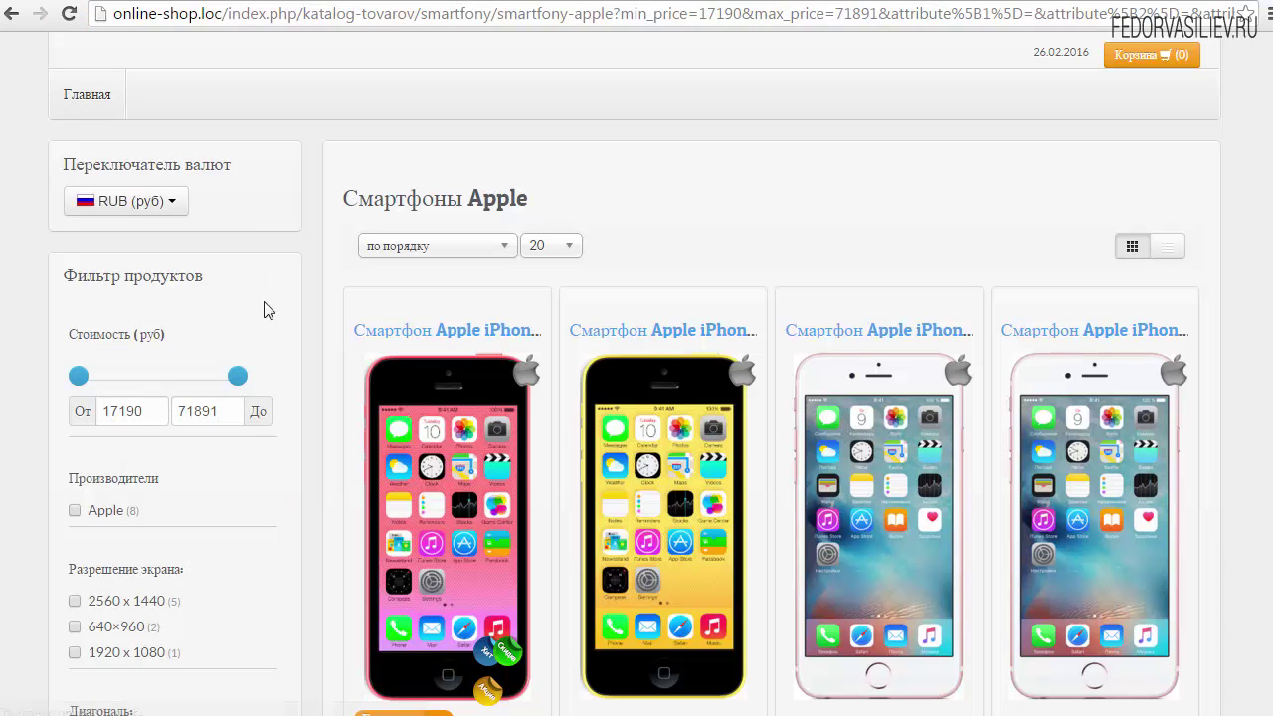
pyautogui.scroll(-10, 258, 313)
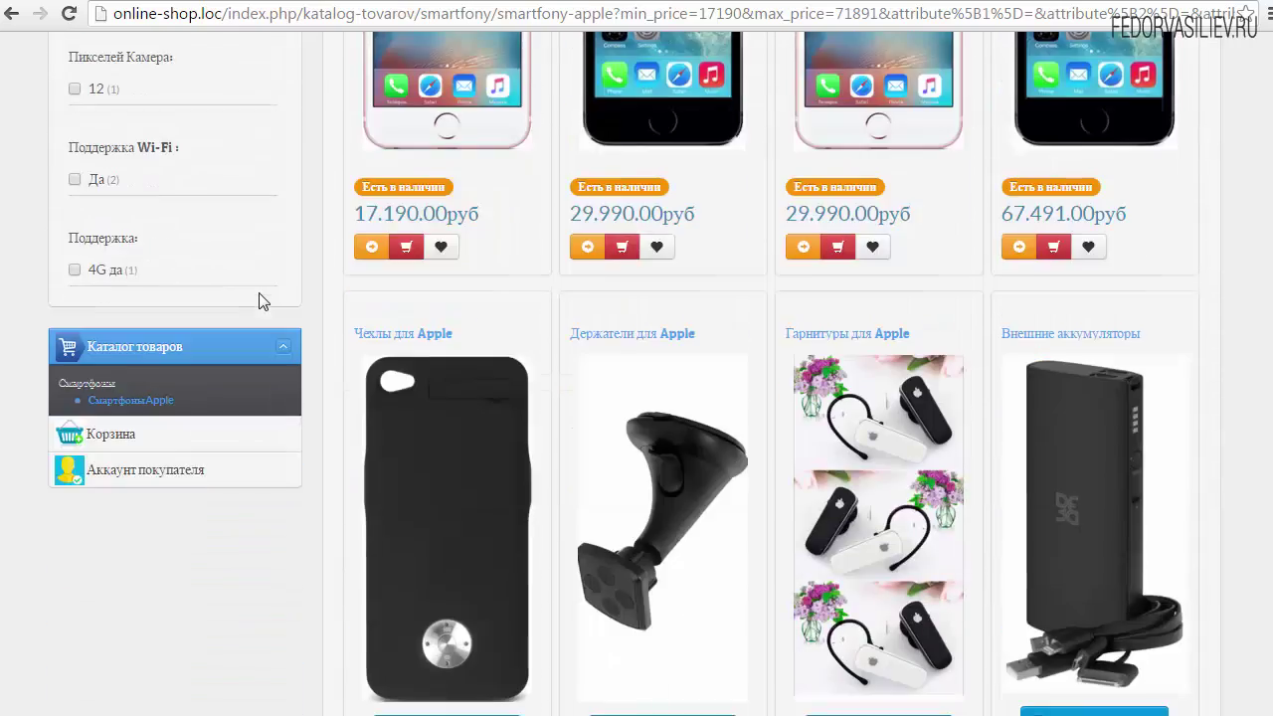
pyautogui.scroll(6, 262, 298)
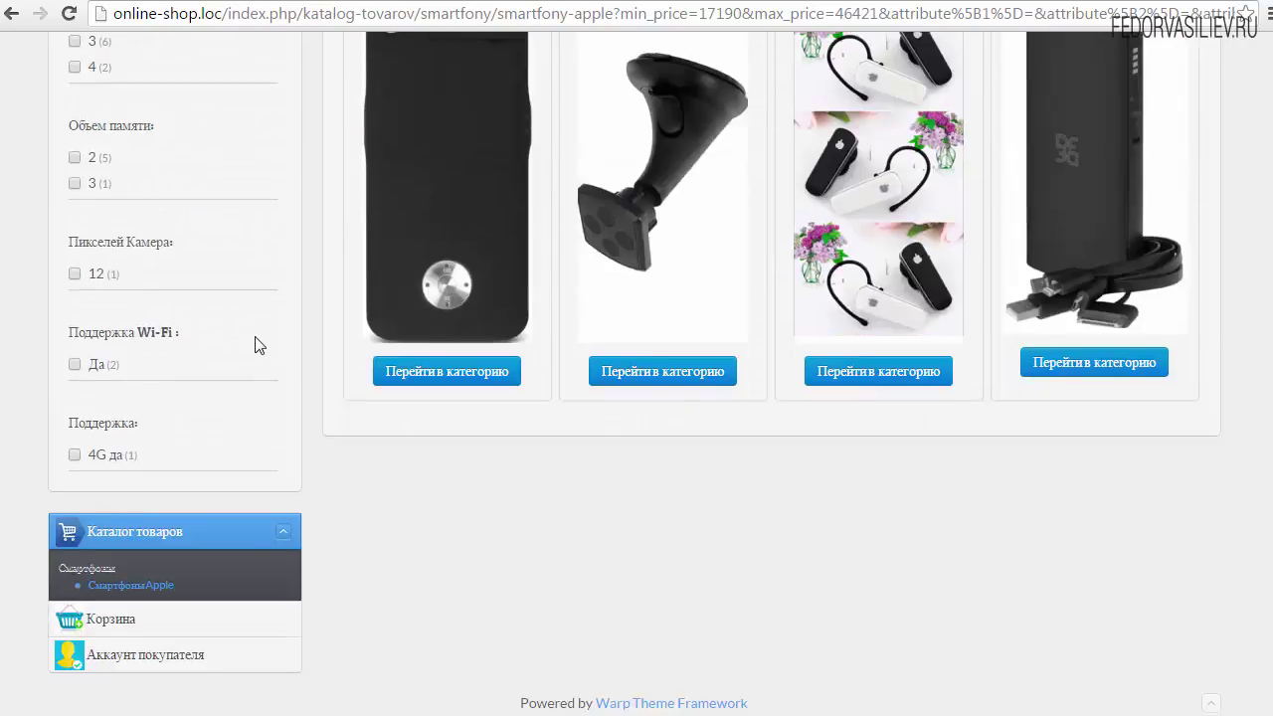
pyautogui.scroll(10, 256, 344)
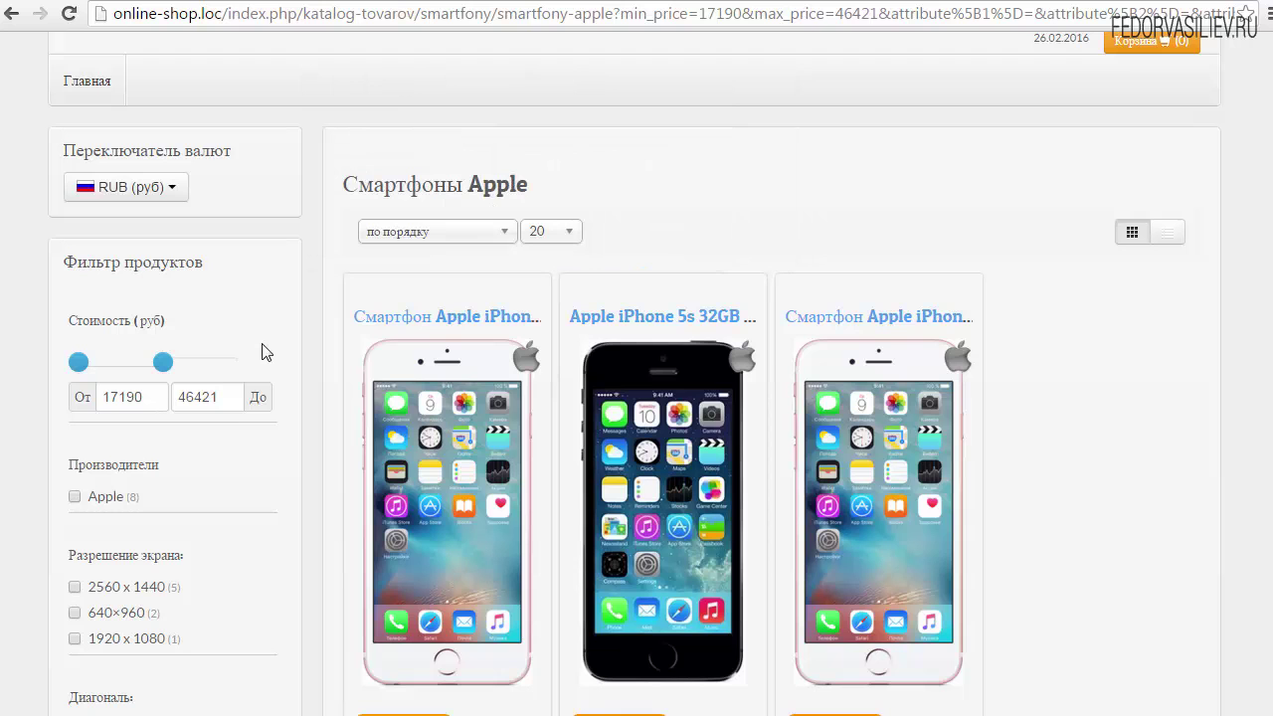
pyautogui.moveTo(163, 363); pyautogui.dragTo(278, 387)
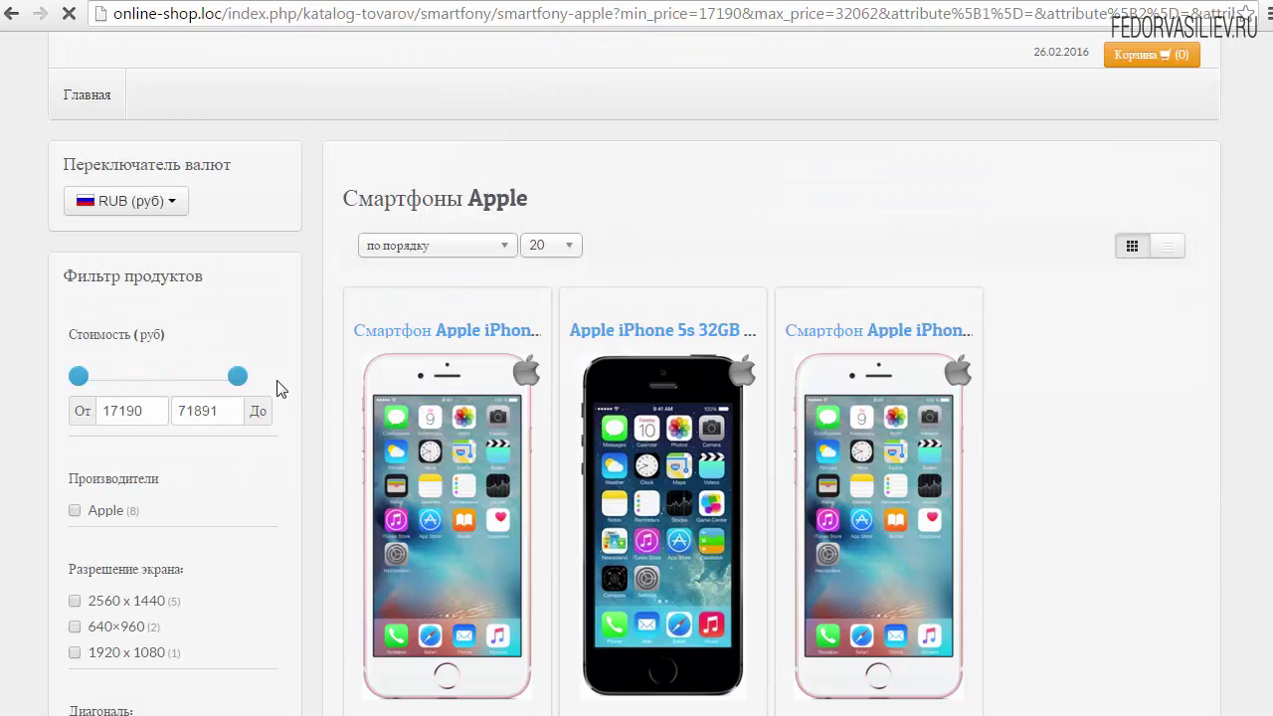
pyautogui.moveTo(437, 415)
pyautogui.scroll(-5, 437, 415)
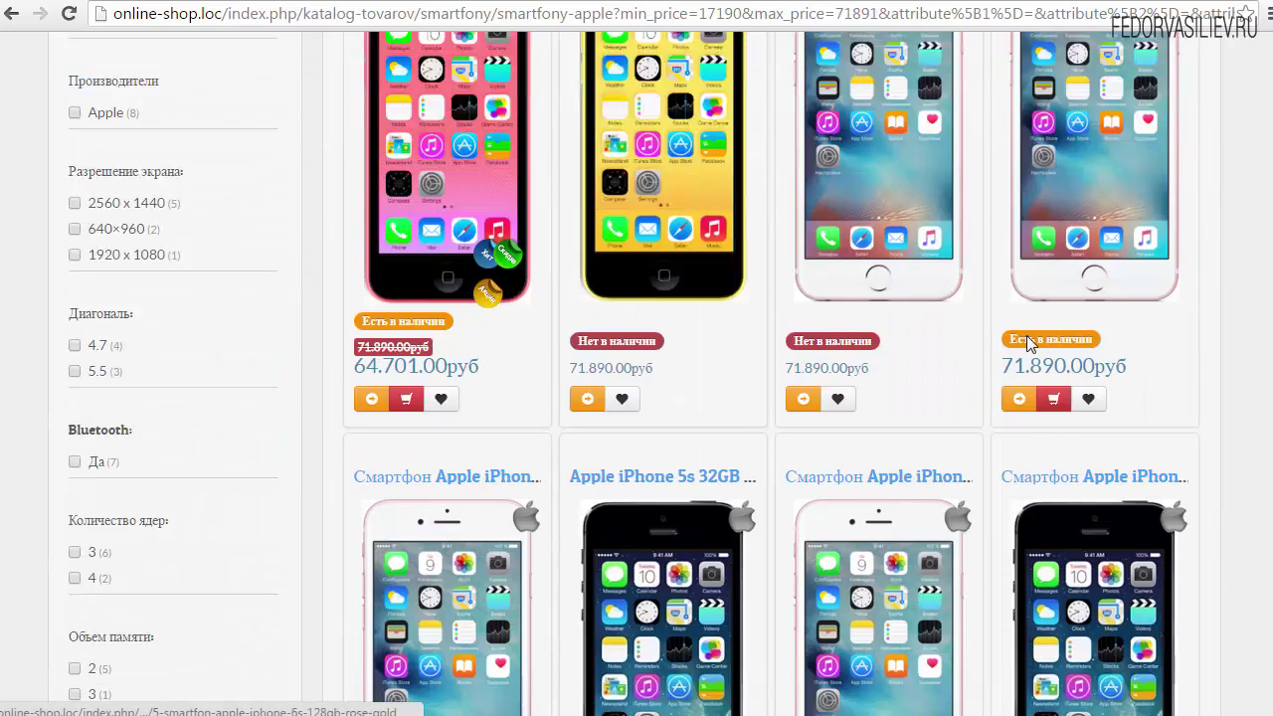
pyautogui.scroll(4, 746, 508)
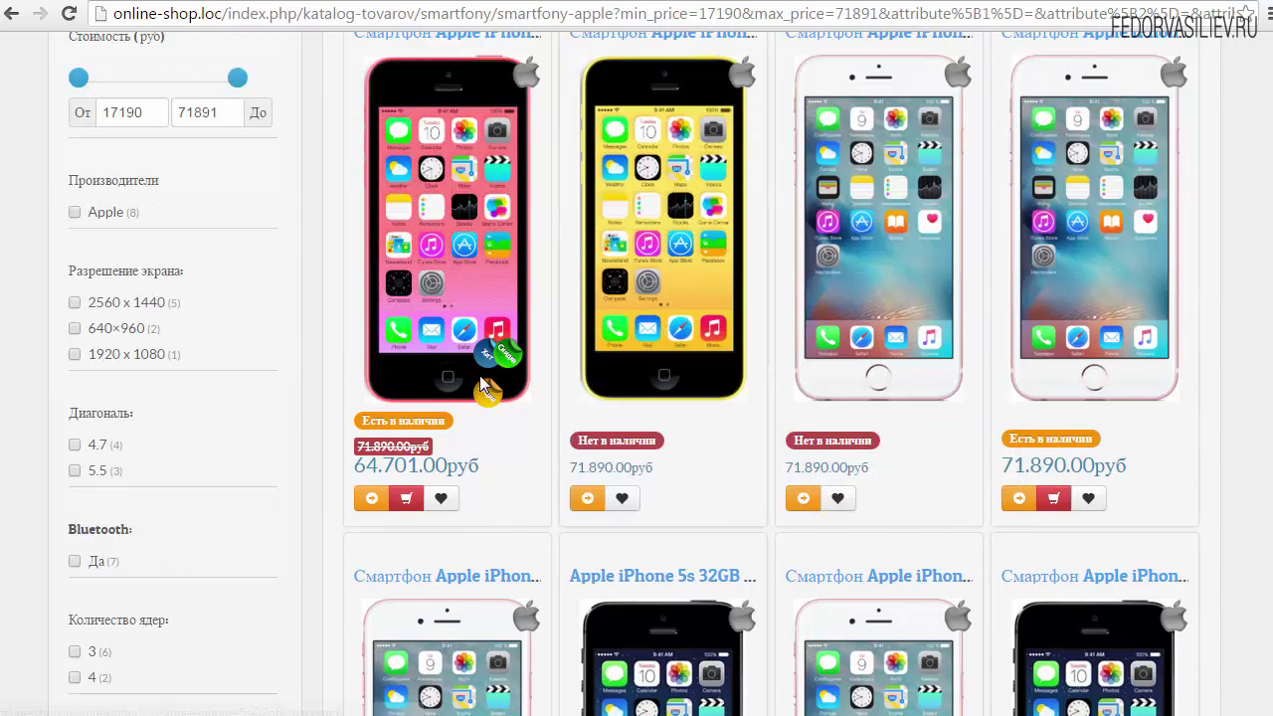
# Step: Review the manufacturer filter options, show the manufacturer thumbnail, and save the module
pyautogui.scroll(-8, 321, 372)
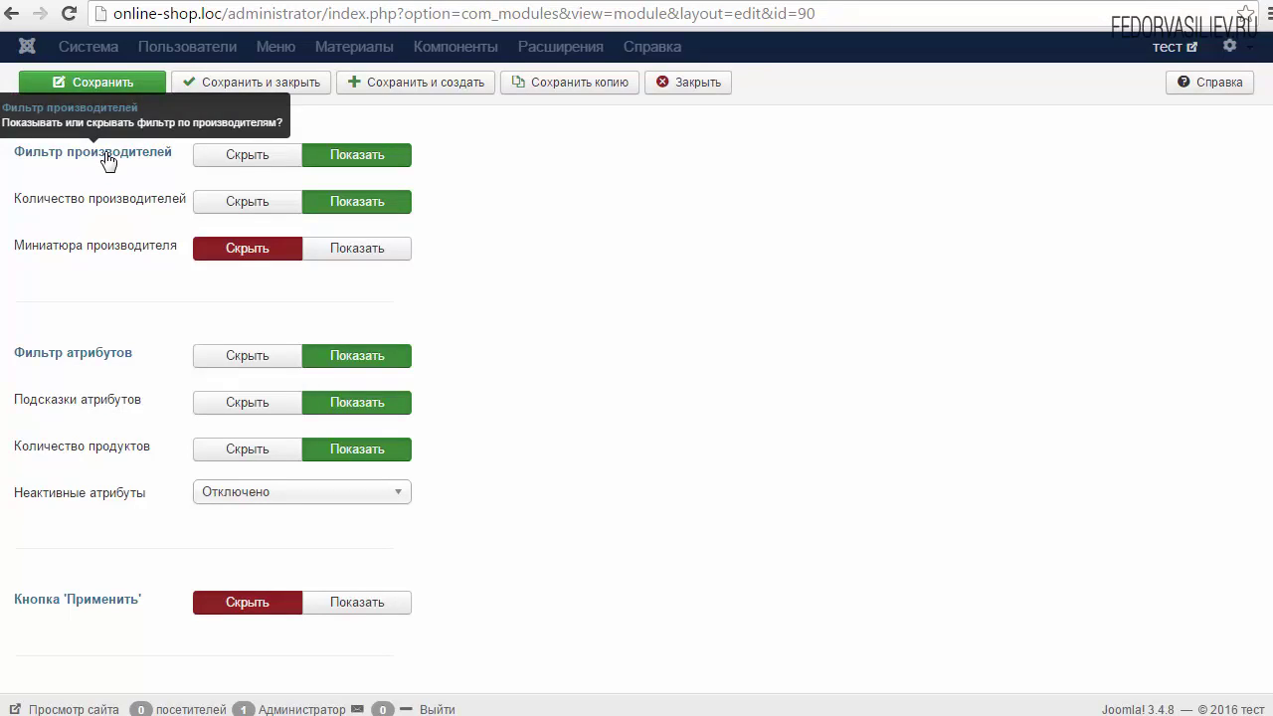
pyautogui.moveTo(100, 213)
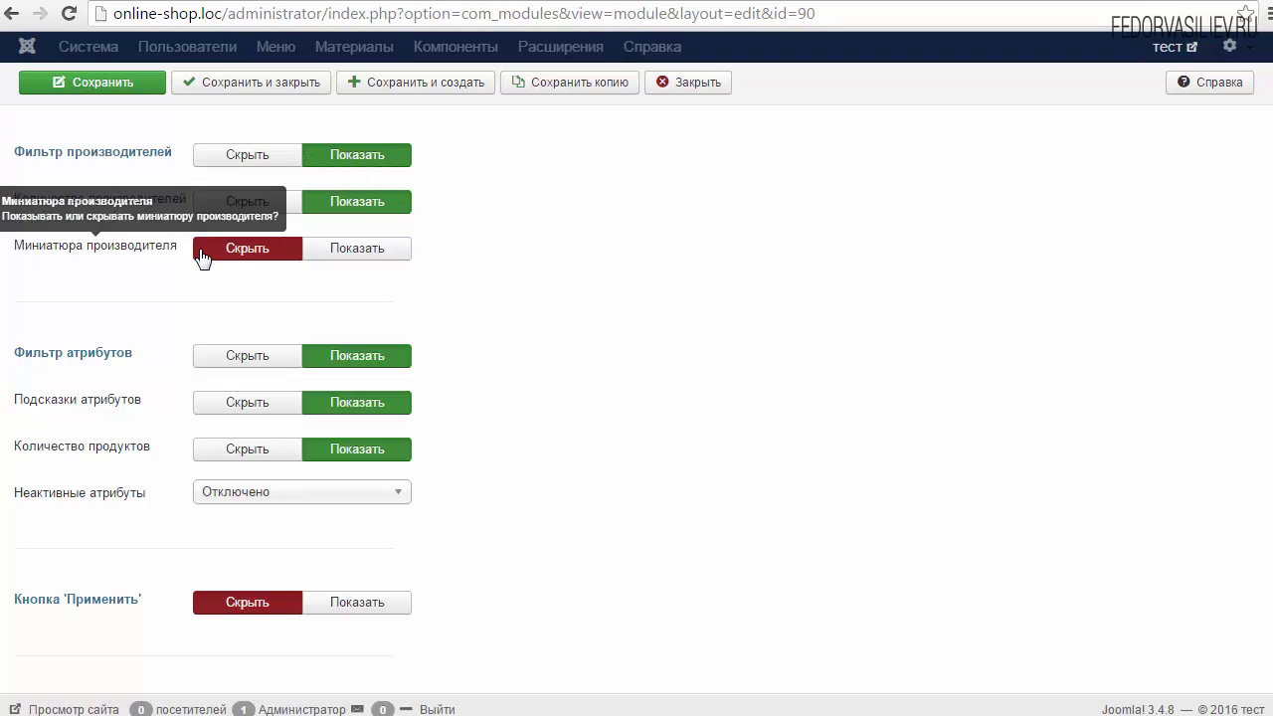
pyautogui.click(356, 247)
pyautogui.click(124, 85)
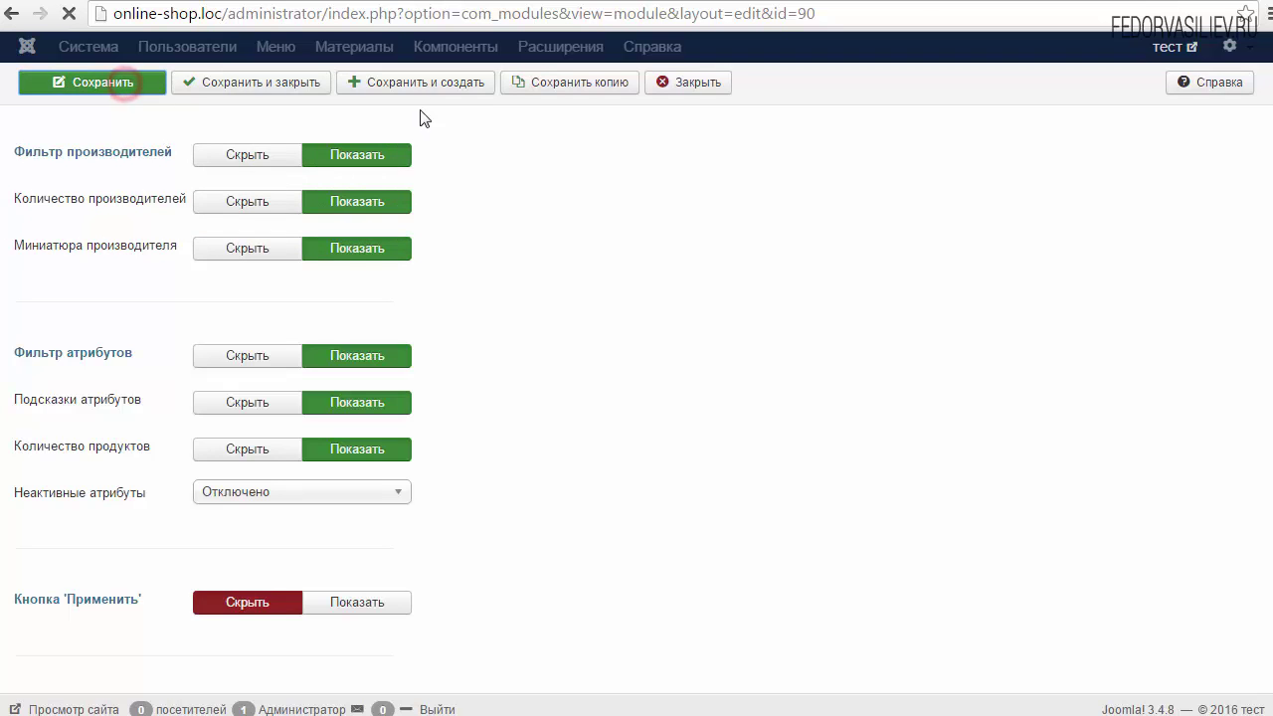
# Step: Reload the Apple smartphones storefront page and test the manufacturer filter by enabling and clearing Apple
pyautogui.hotkey('ctrl', 'Tab')
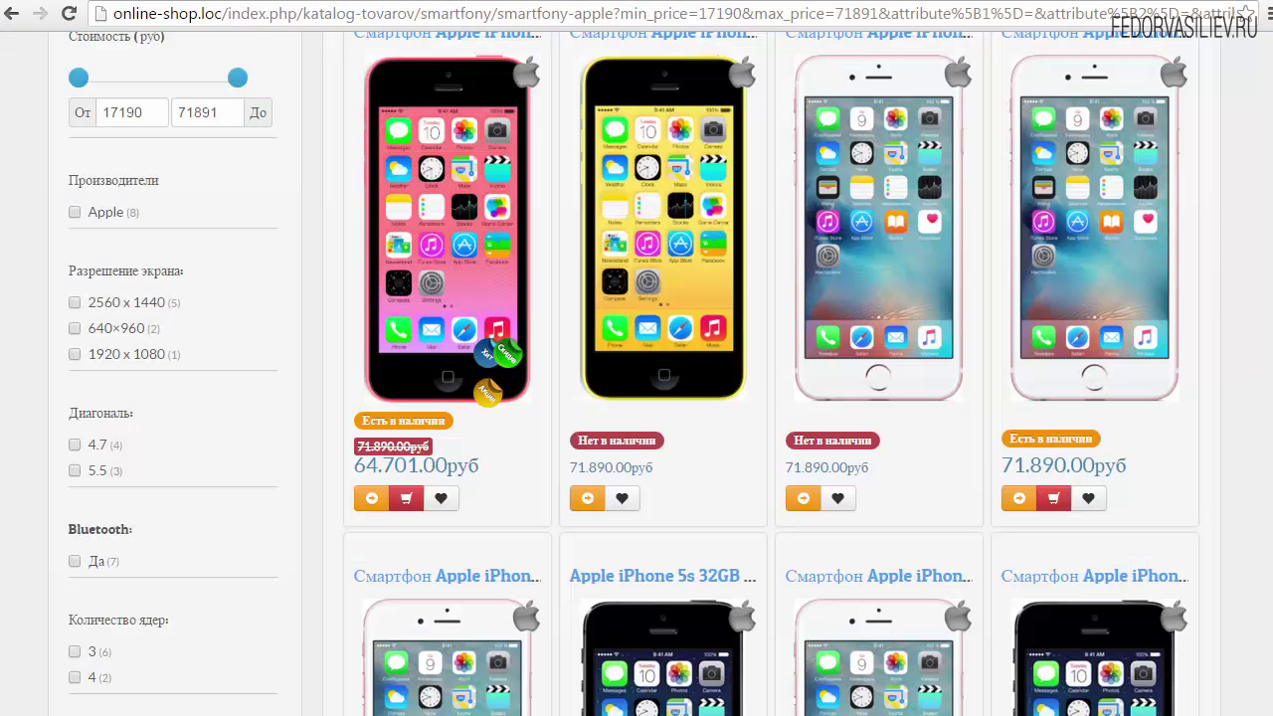
pyautogui.click(68, 15)
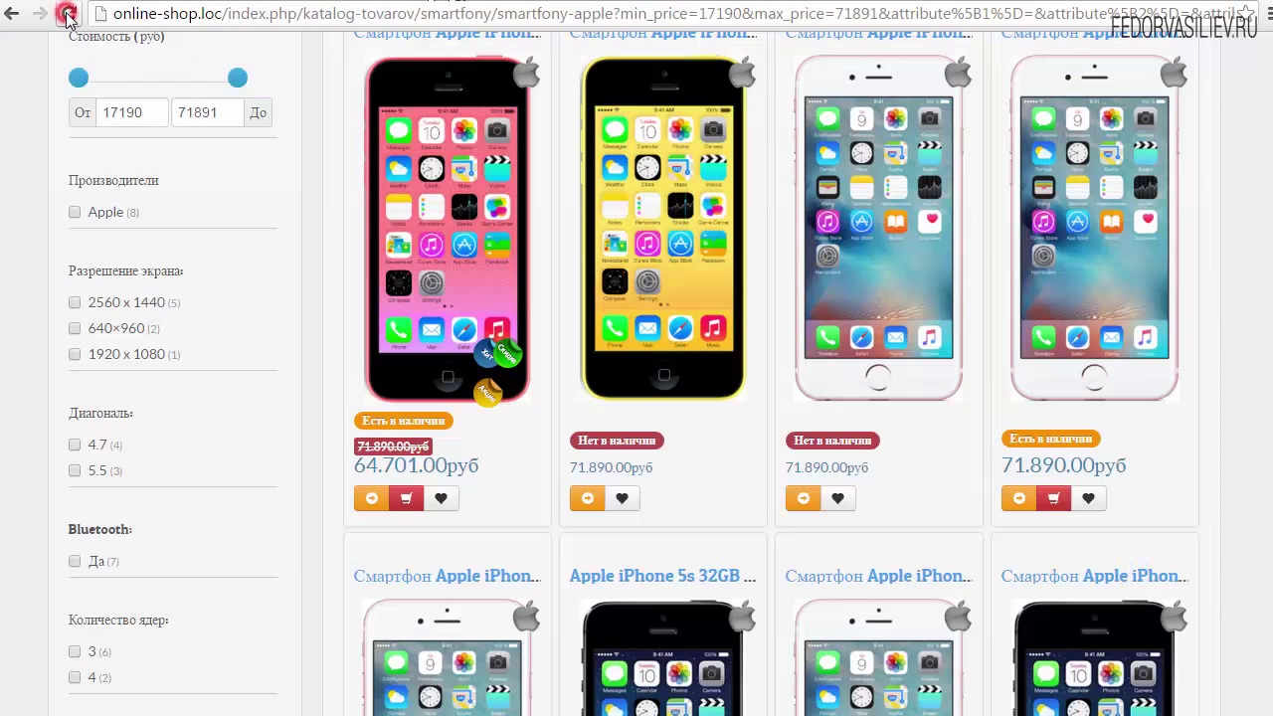
pyautogui.click(73, 213)
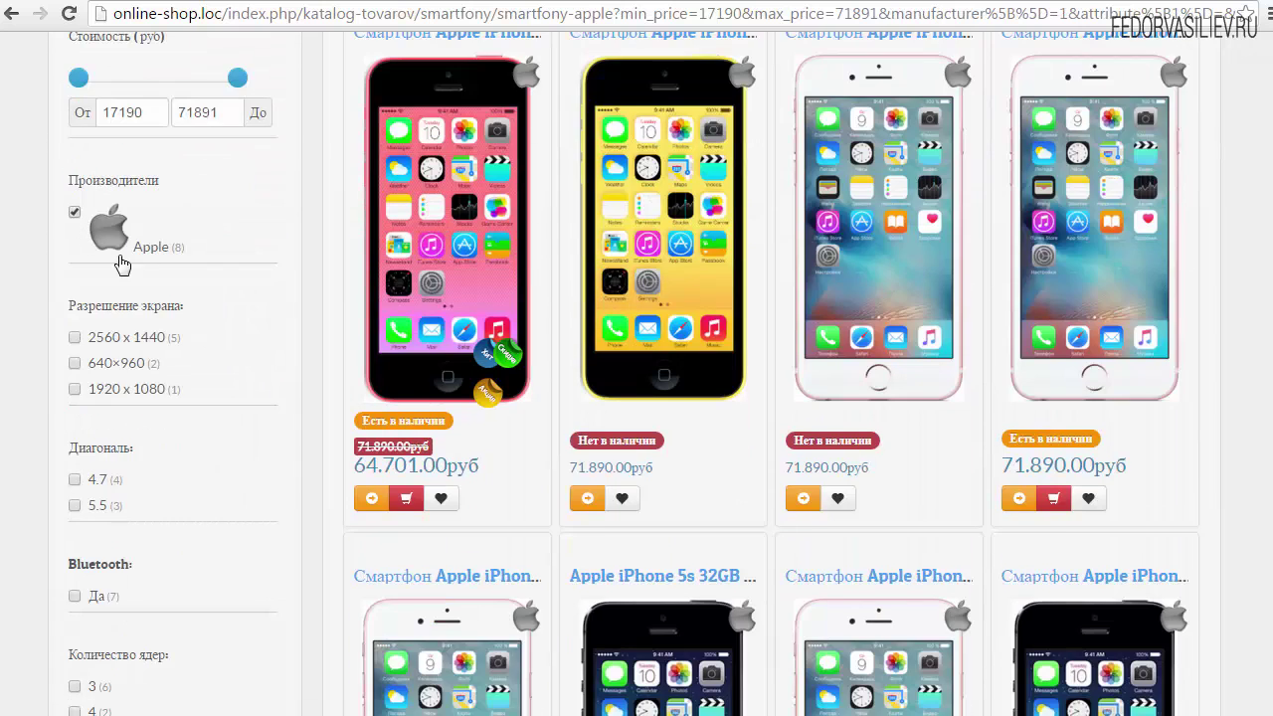
pyautogui.click(209, 249)
pyautogui.scroll(-2, 139, 458)
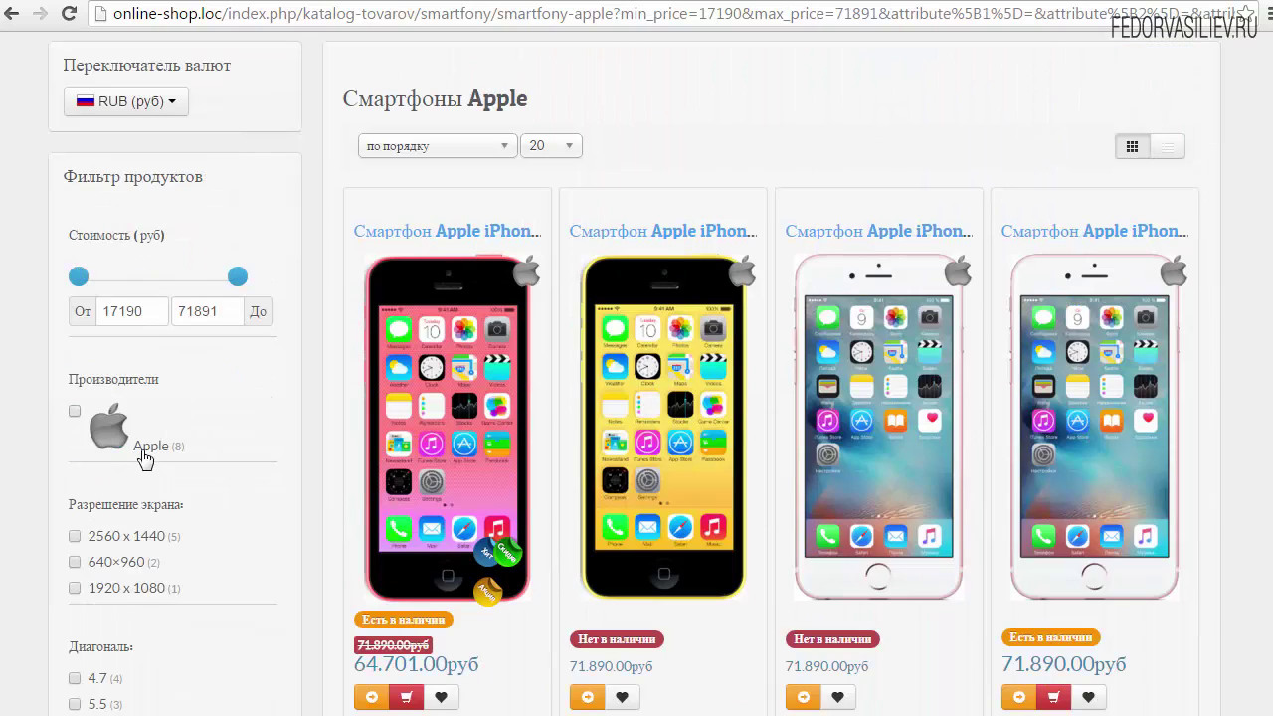
pyautogui.scroll(-2, 95, 413)
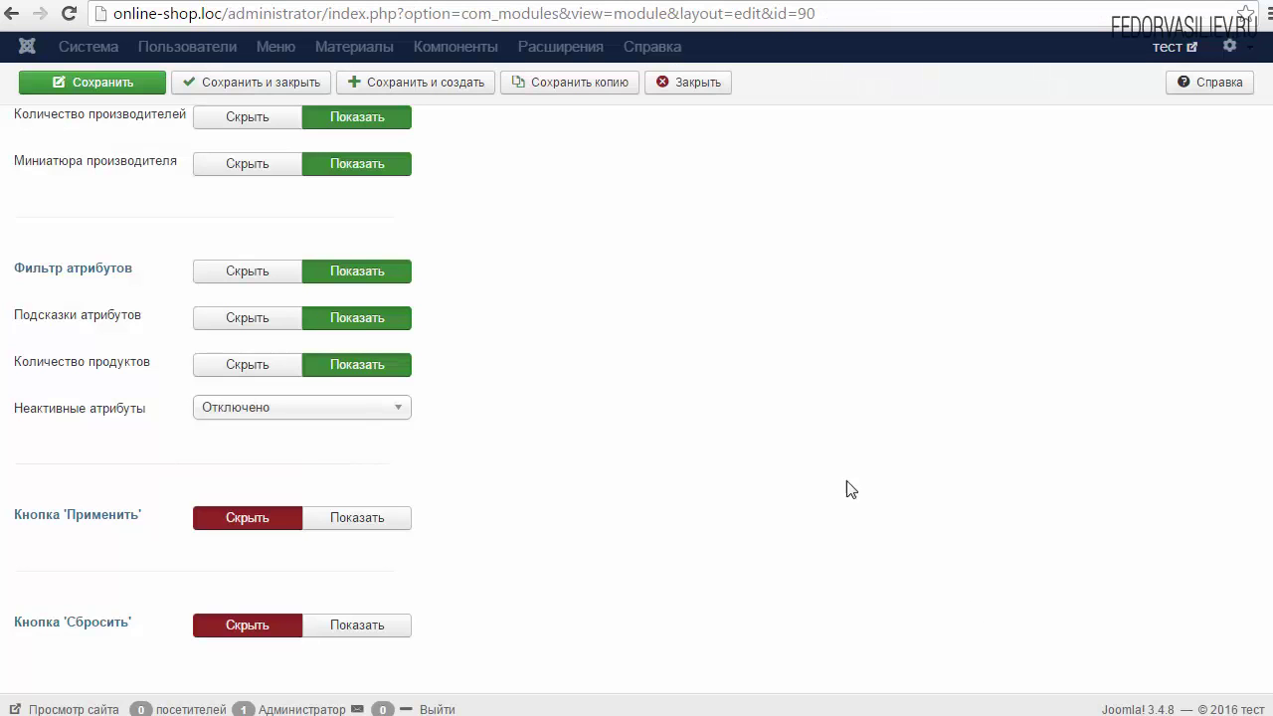
# Step: Review the attribute filter options, set inactive attributes to hidden (Скрыть), and save the module
pyautogui.moveTo(105, 326)
pyautogui.moveTo(106, 420)
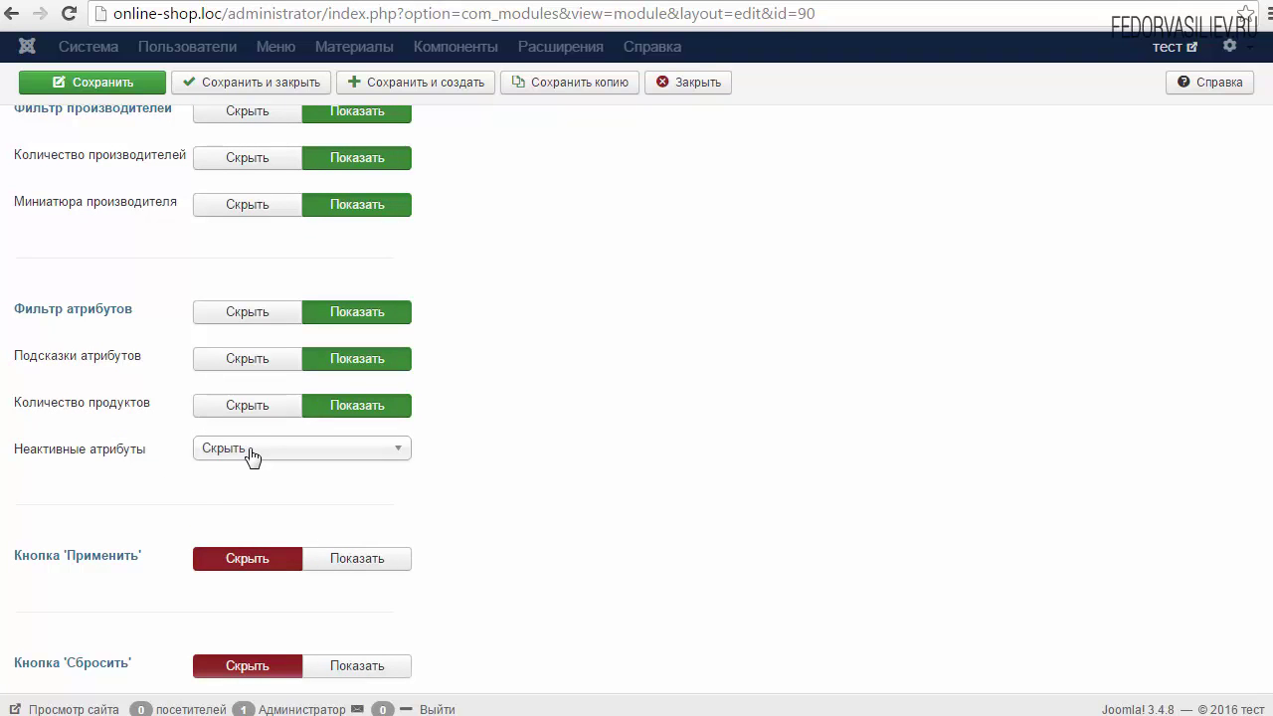
pyautogui.click(250, 448)
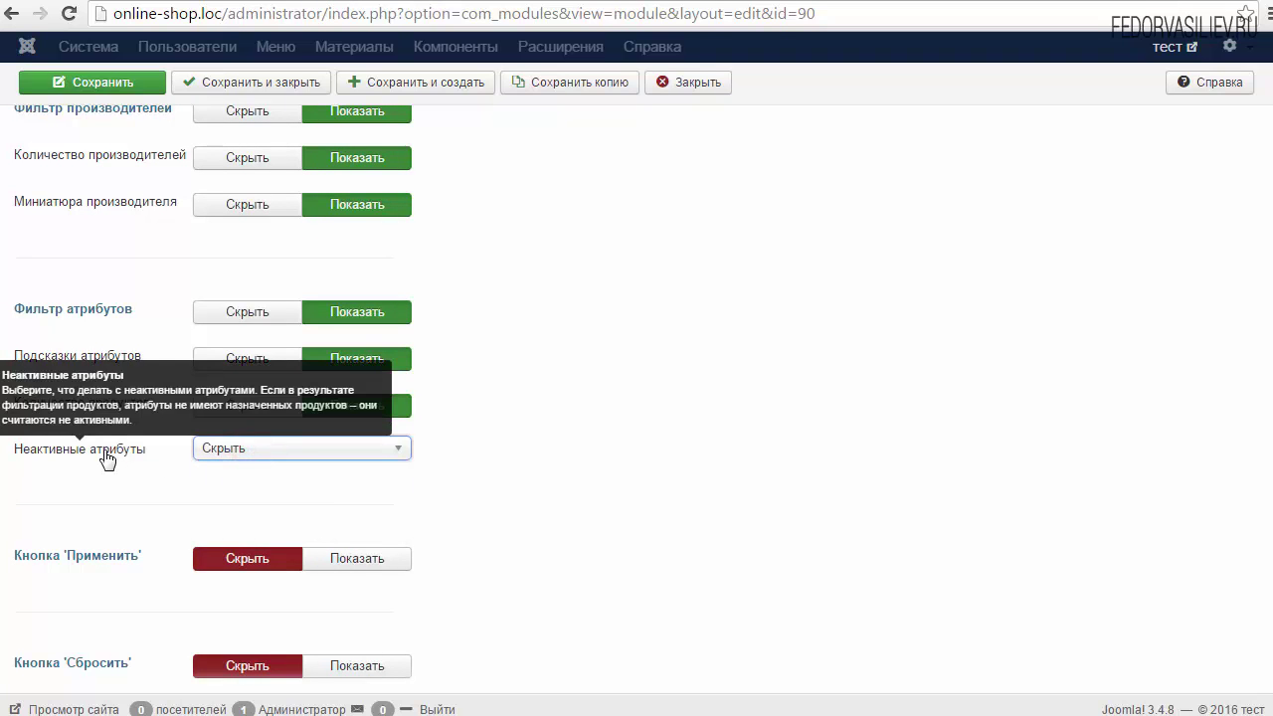
pyautogui.click(60, 81)
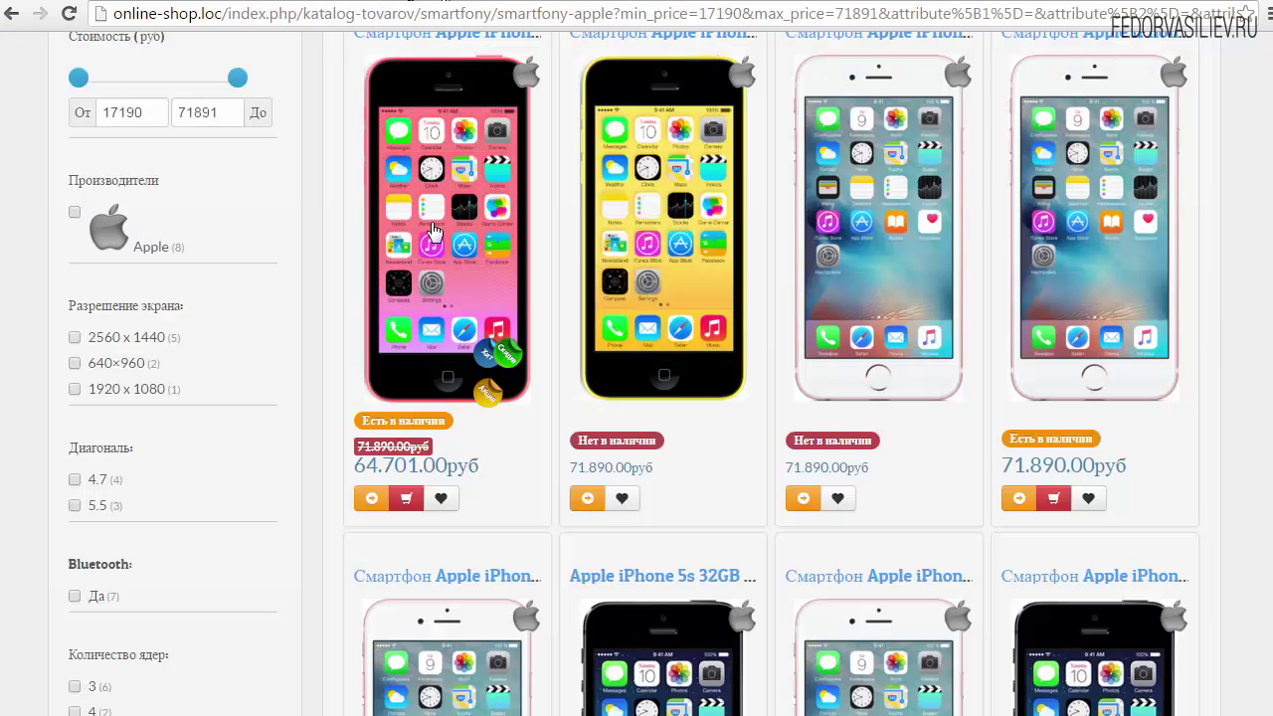
# Step: Filter the Apple smartphones by the 640×960 screen resolution and examine the remaining attribute values and listed products
pyautogui.click(75, 364)
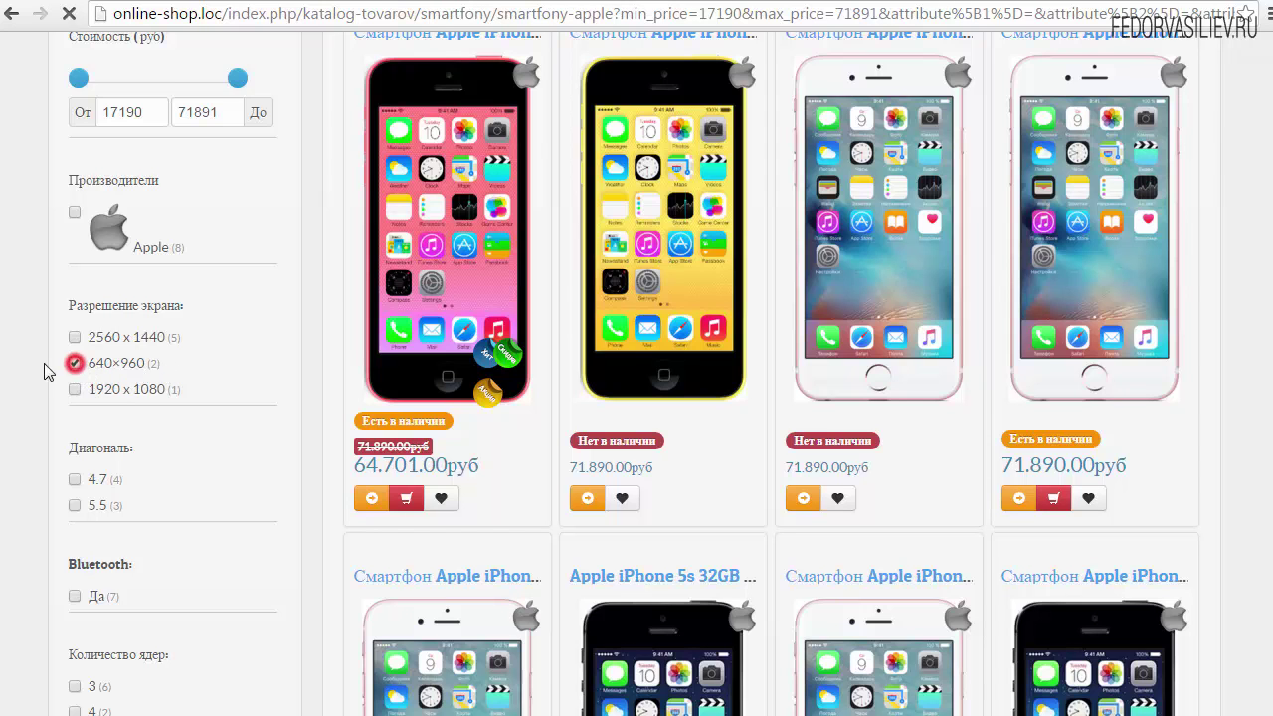
pyautogui.scroll(-2, 226, 416)
pyautogui.scroll(2, 226, 416)
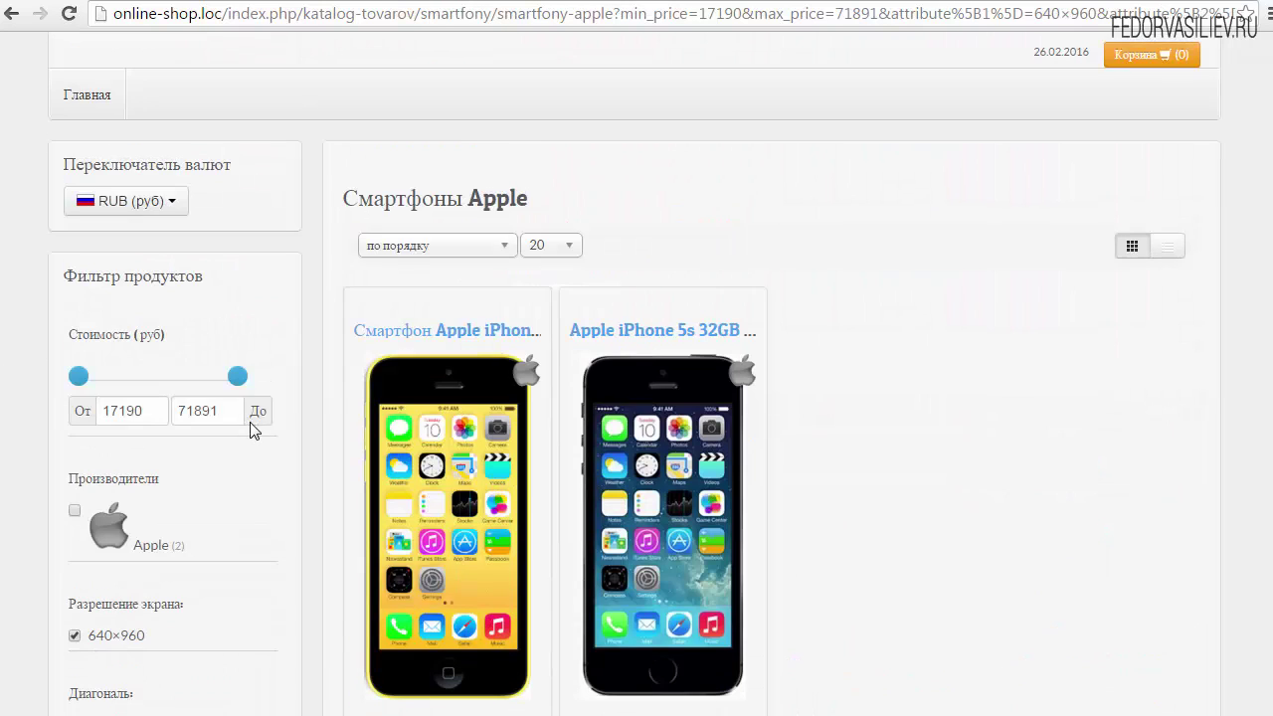
pyautogui.scroll(-1, 565, 371)
pyautogui.scroll(-2, 565, 371)
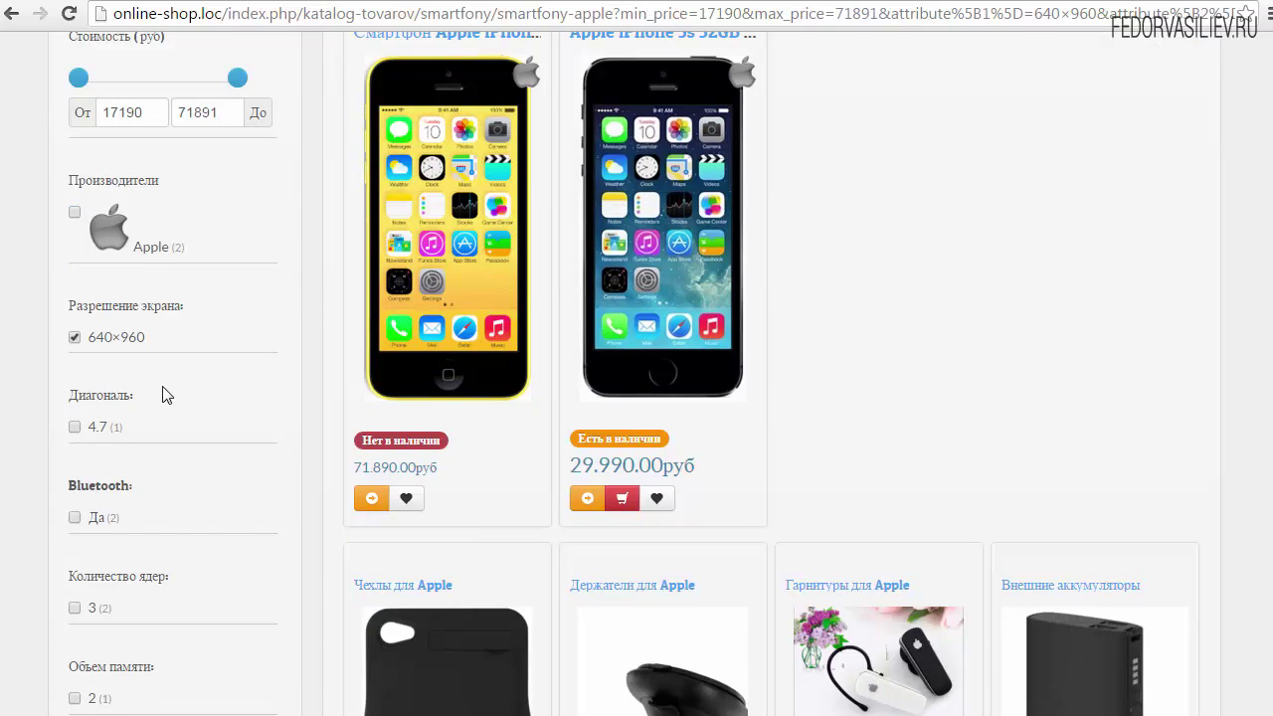
pyautogui.scroll(-1, 166, 395)
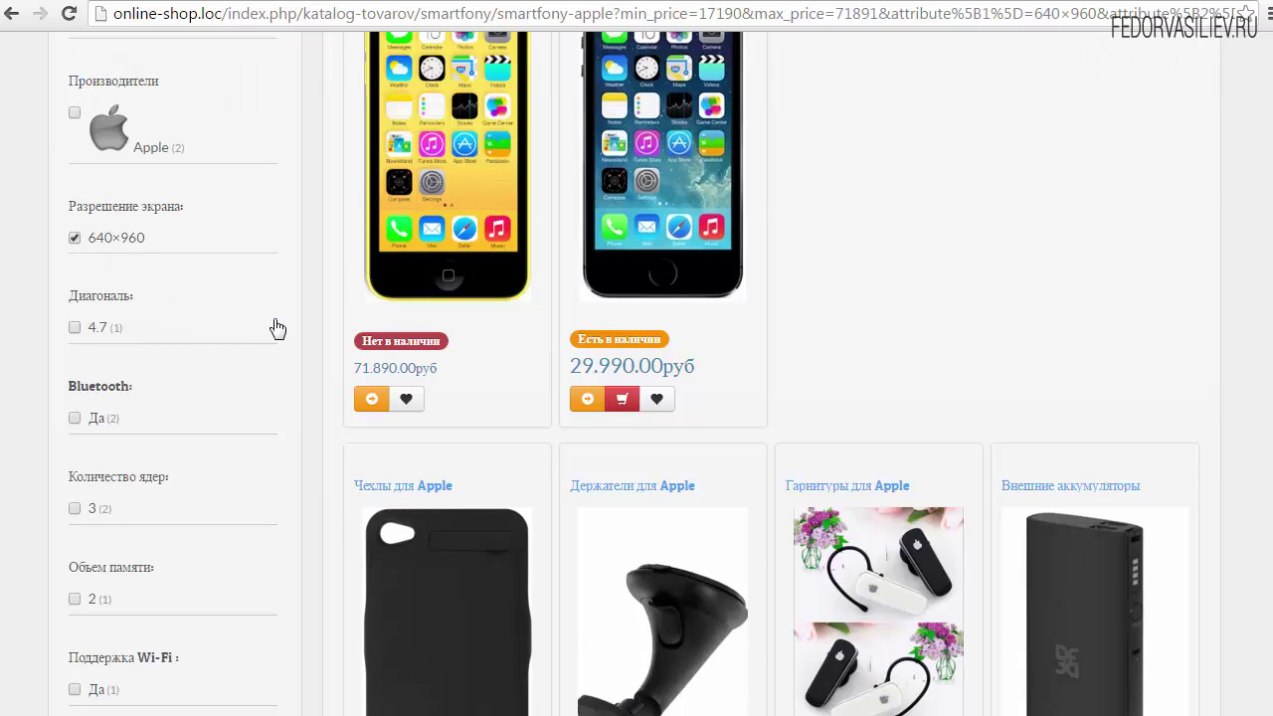
pyautogui.scroll(-1, 276, 329)
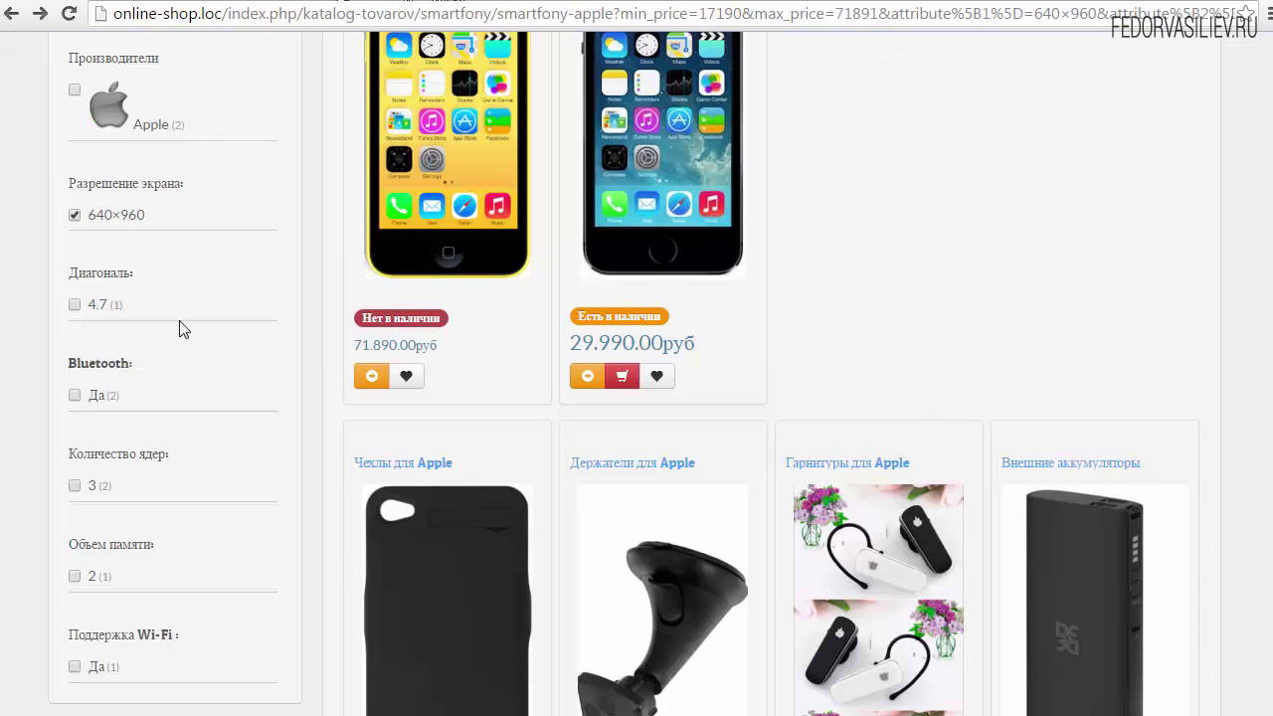
pyautogui.scroll(-2, 182, 329)
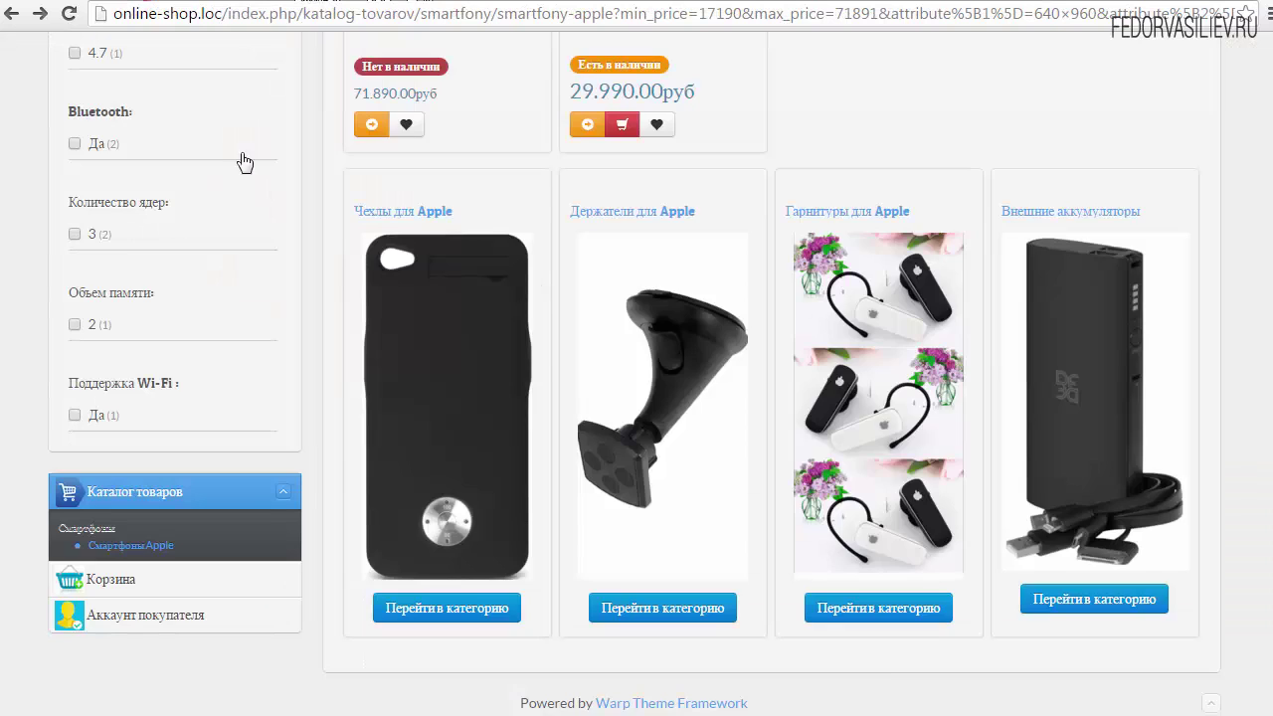
pyautogui.scroll(3, 157, 330)
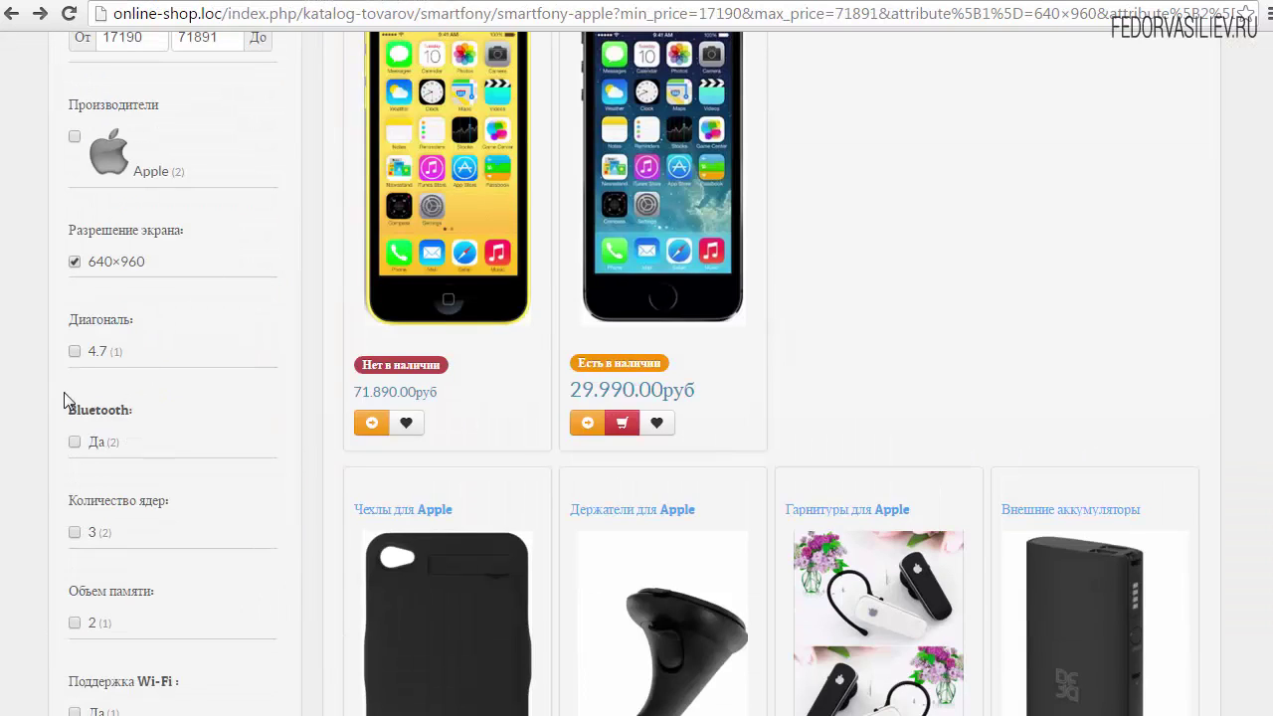
pyautogui.scroll(2, 228, 341)
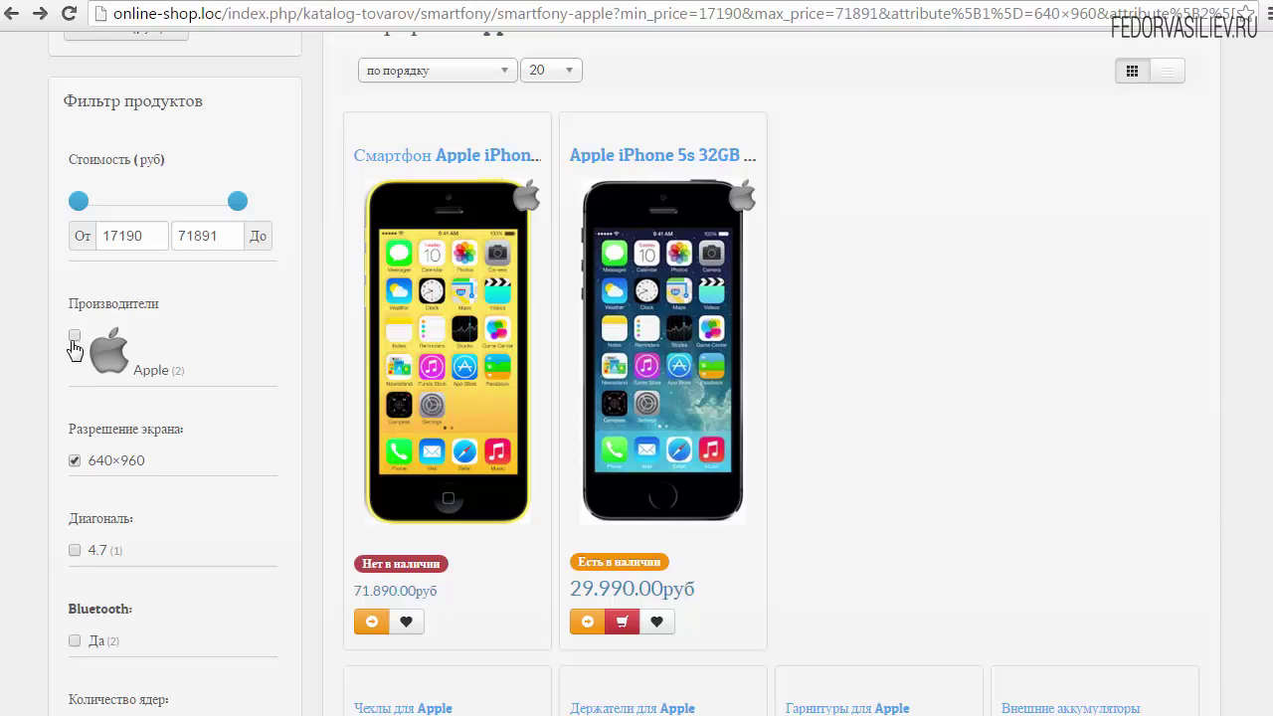
# Step: Clear the 640×960 screen resolution filter and look through the restored attribute values on the storefront page
pyautogui.click(76, 461)
pyautogui.scroll(-3, 60, 418)
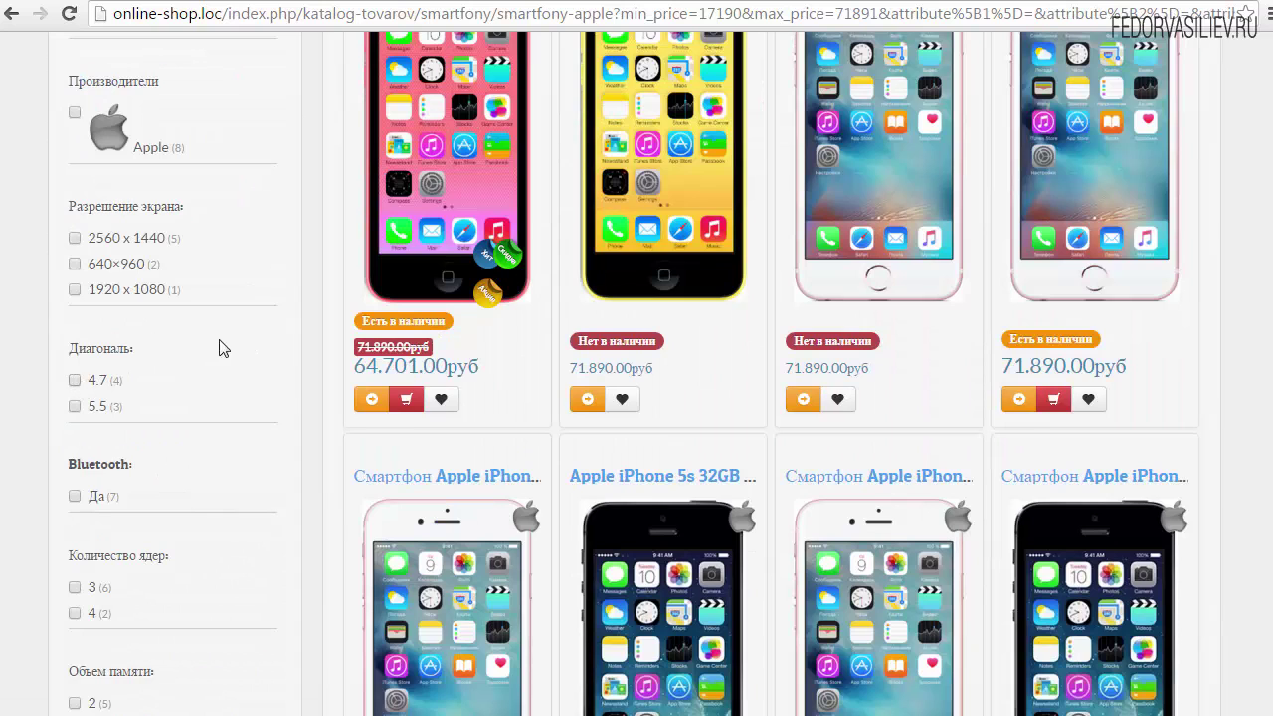
pyautogui.scroll(-2, 213, 347)
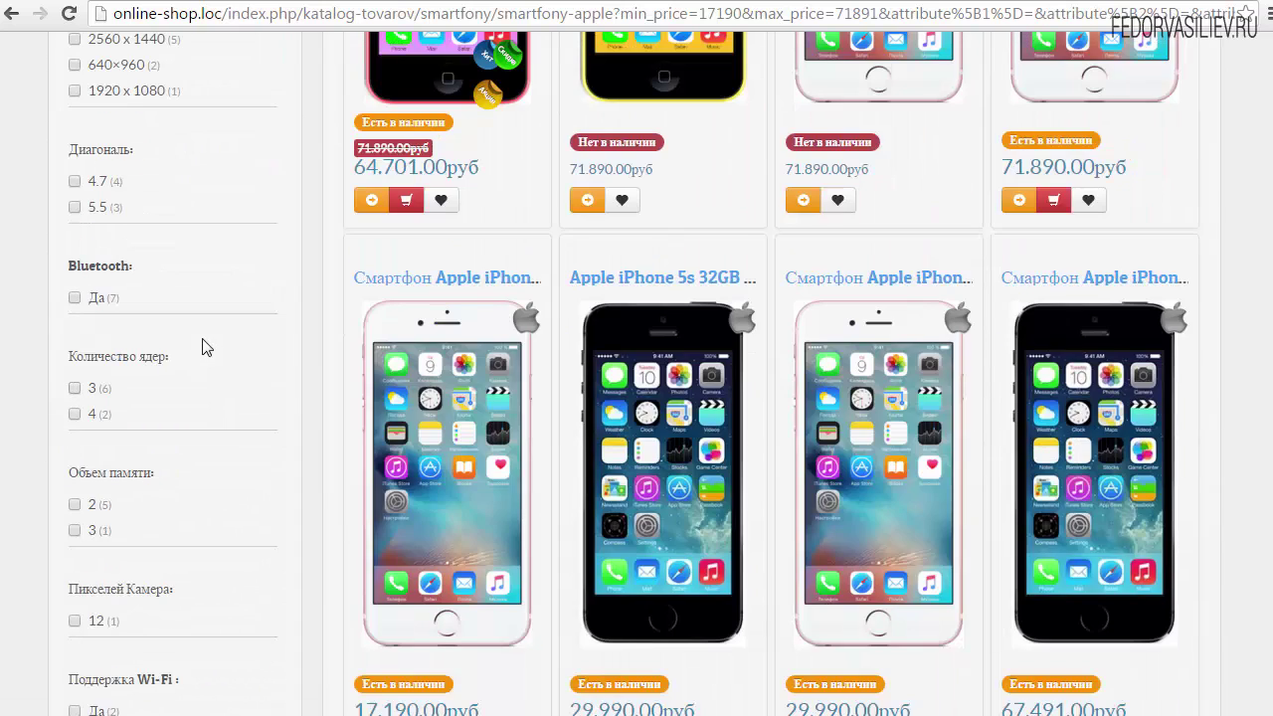
# Step: In the module settings, show the Применить and Сбросить buttons, check the button CSS class hint, and save the module
pyautogui.click(312, 3)
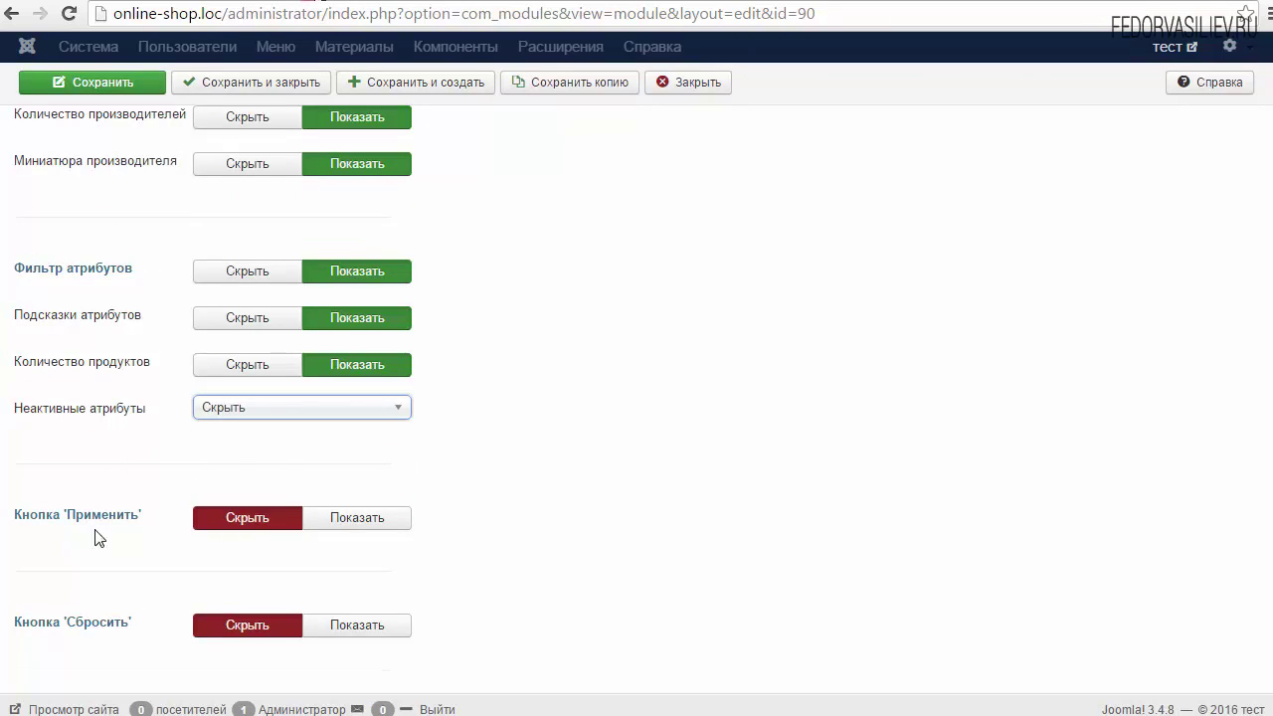
pyautogui.click(347, 522)
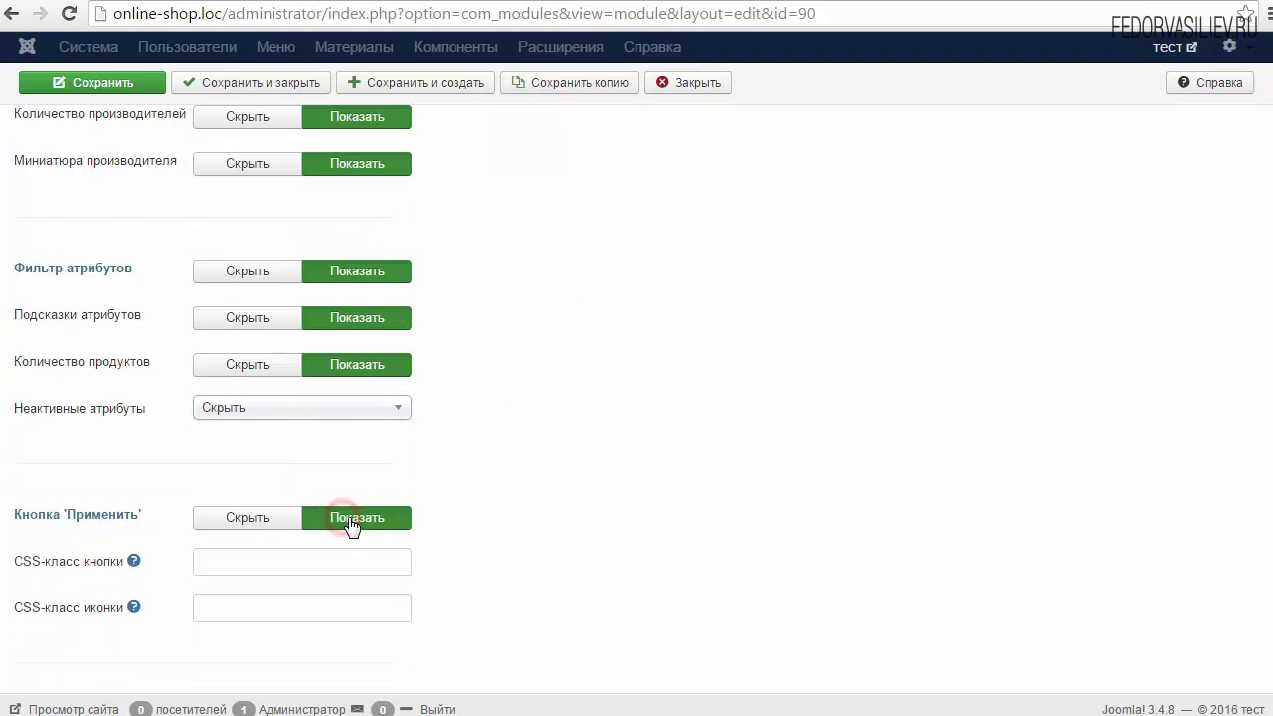
pyautogui.scroll(-1, 350, 526)
pyautogui.moveTo(30, 485)
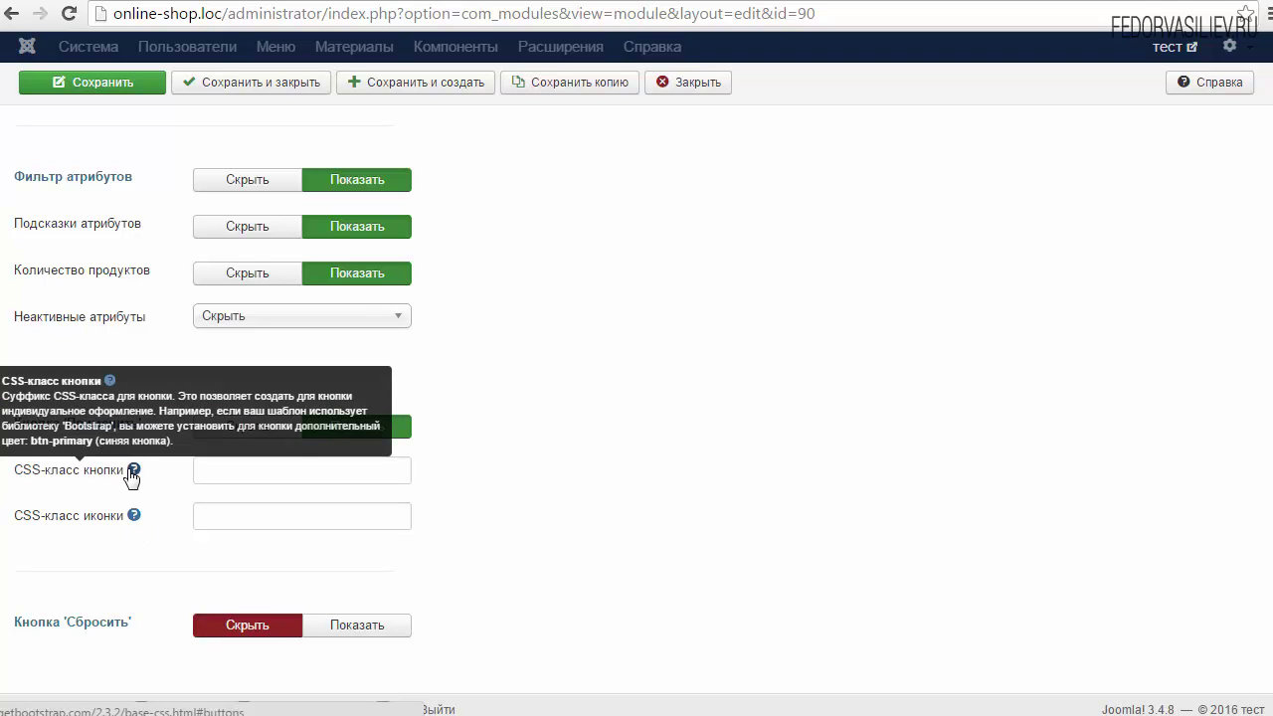
pyautogui.click(381, 624)
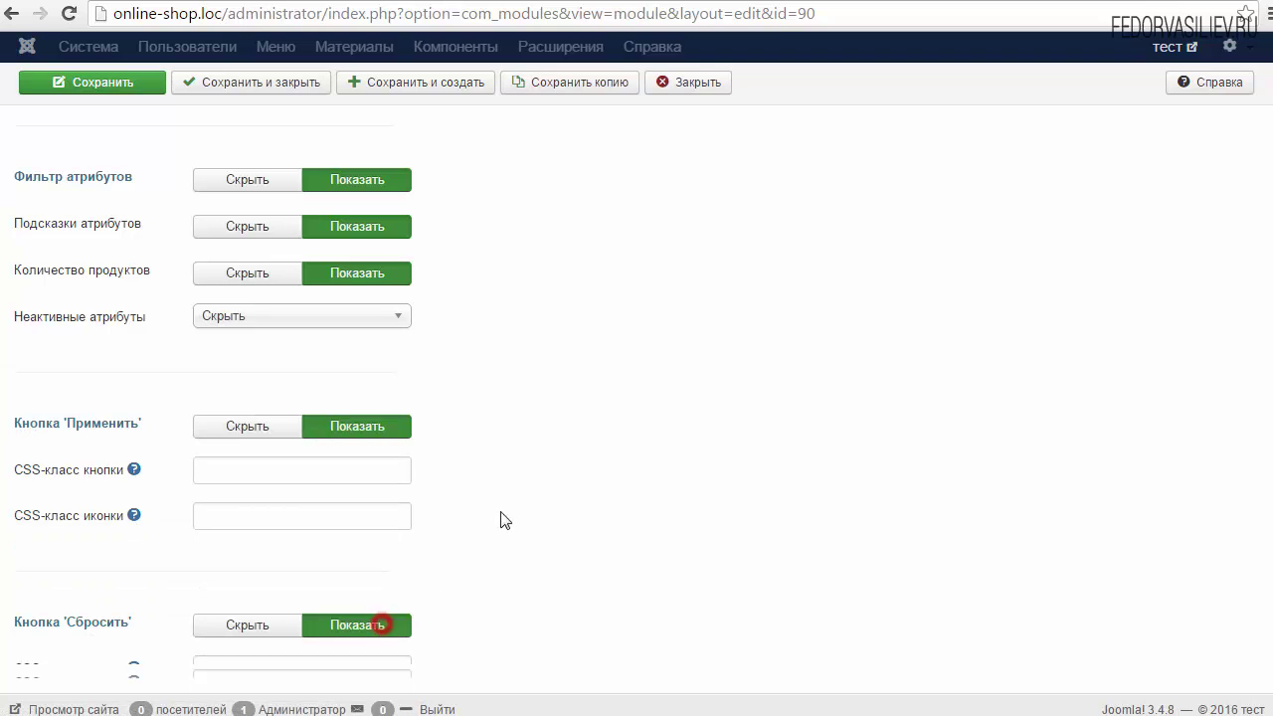
pyautogui.scroll(-1, 505, 520)
pyautogui.click(117, 81)
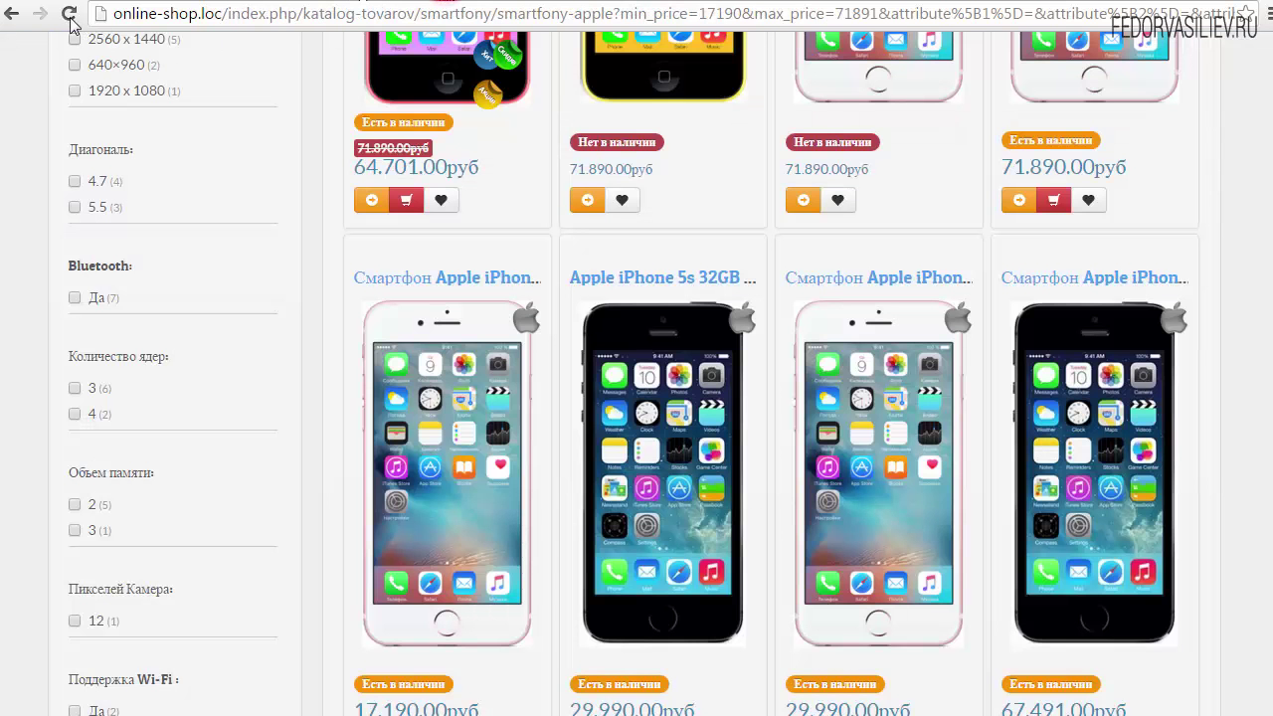
# Step: Reload the Apple smartphones storefront page and check the Применить and Сбросить buttons below the attribute filters
pyautogui.scroll(-6, 381, 237)
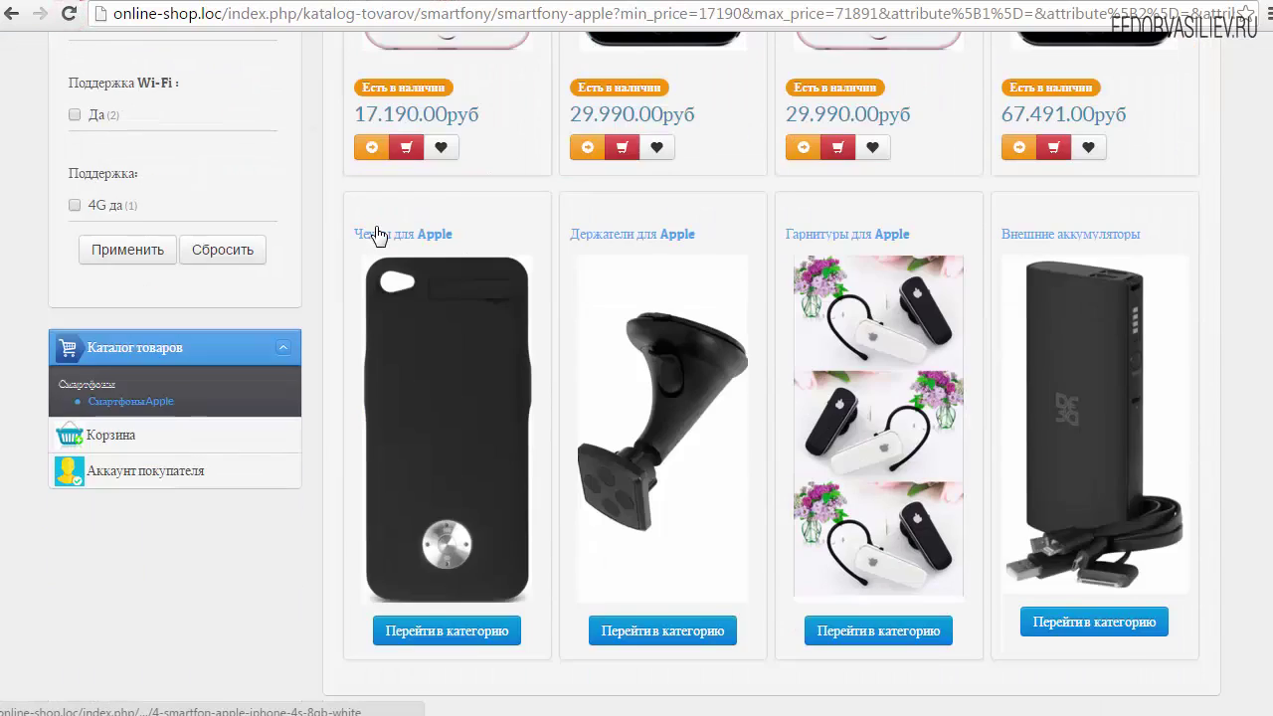
pyautogui.scroll(3, 381, 236)
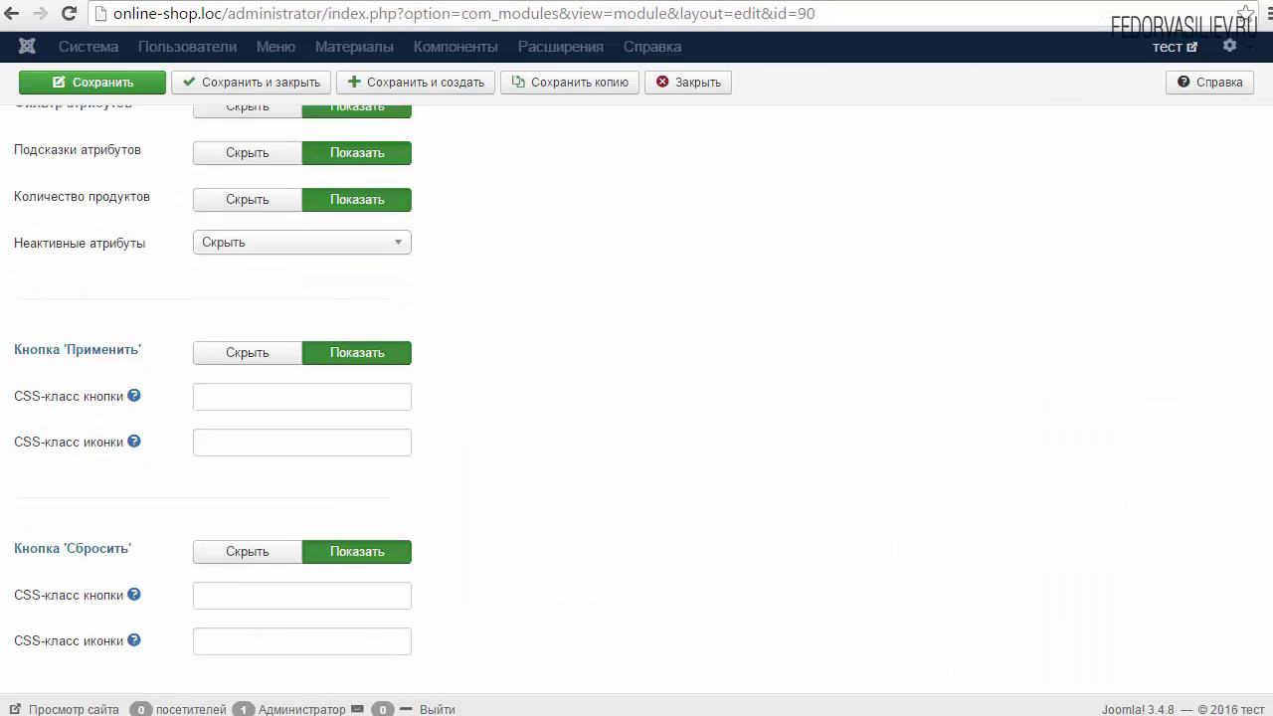
pyautogui.scroll(-1, 213, 380)
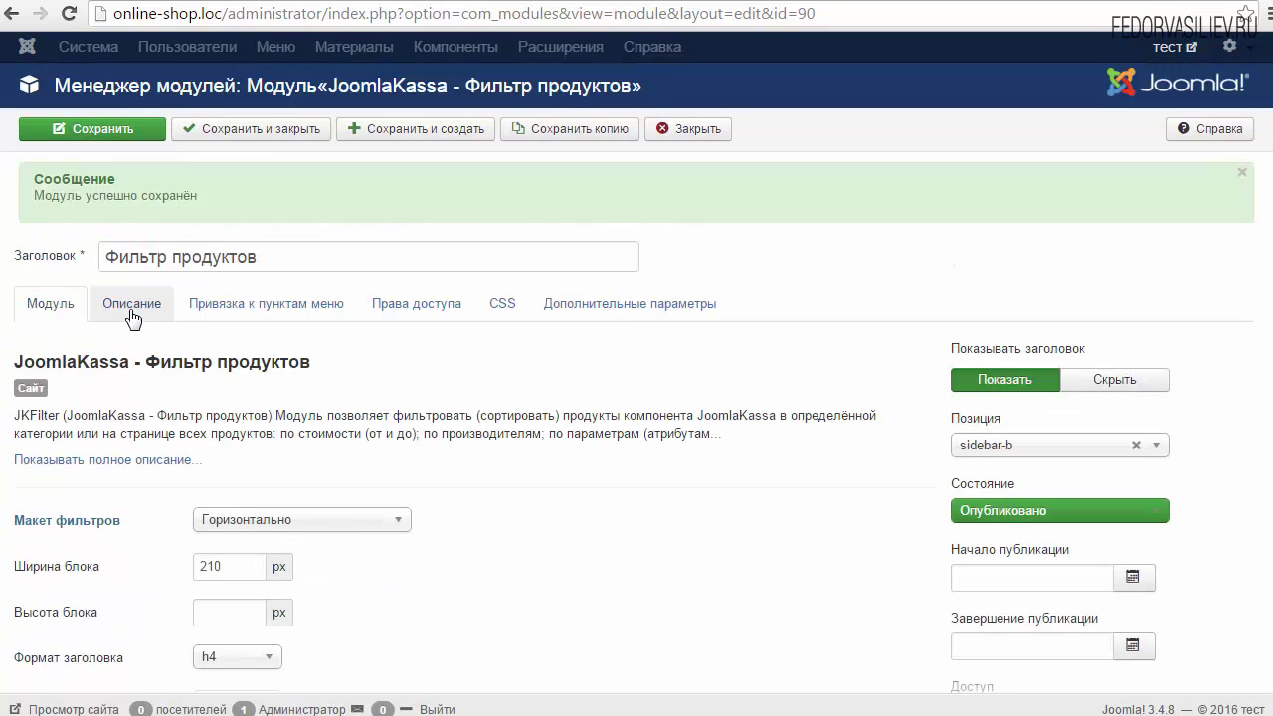
# Step: Set the module's menu assignment to specified pages only (Только на указанных страницах) and check the filter's location on the storefront
pyautogui.click(129, 303)
pyautogui.click(242, 311)
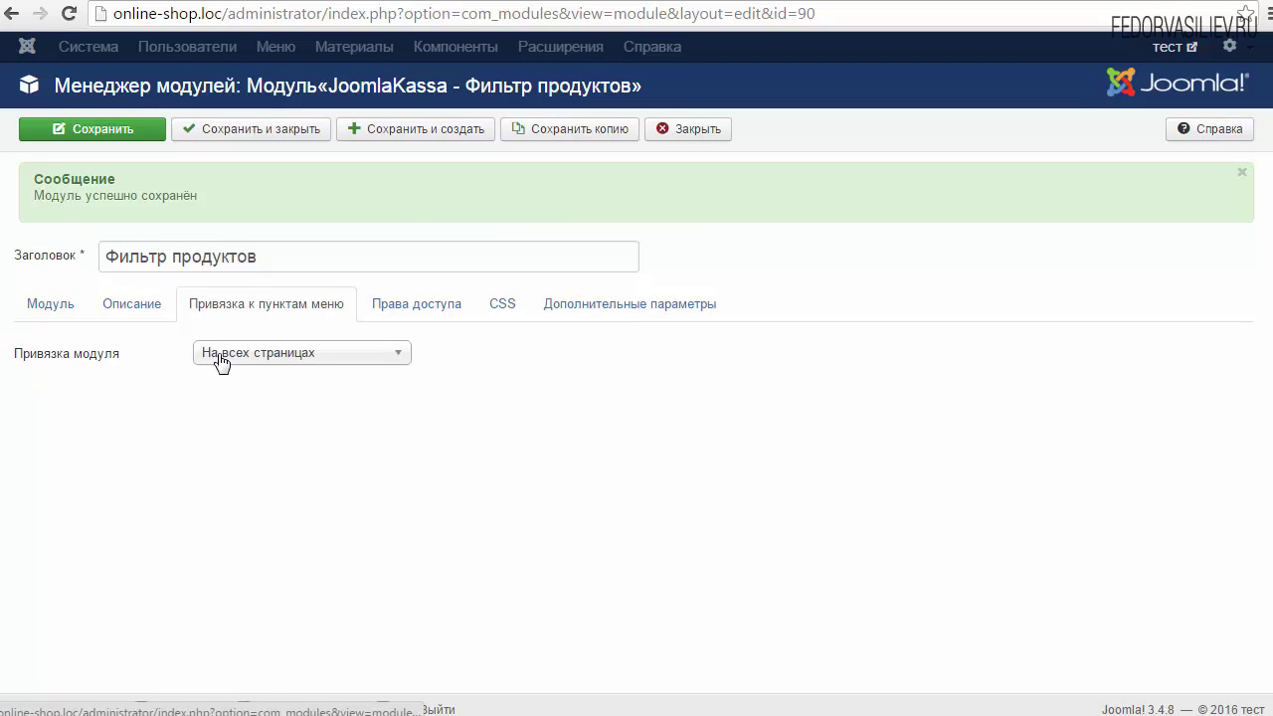
pyautogui.click(221, 356)
pyautogui.click(226, 424)
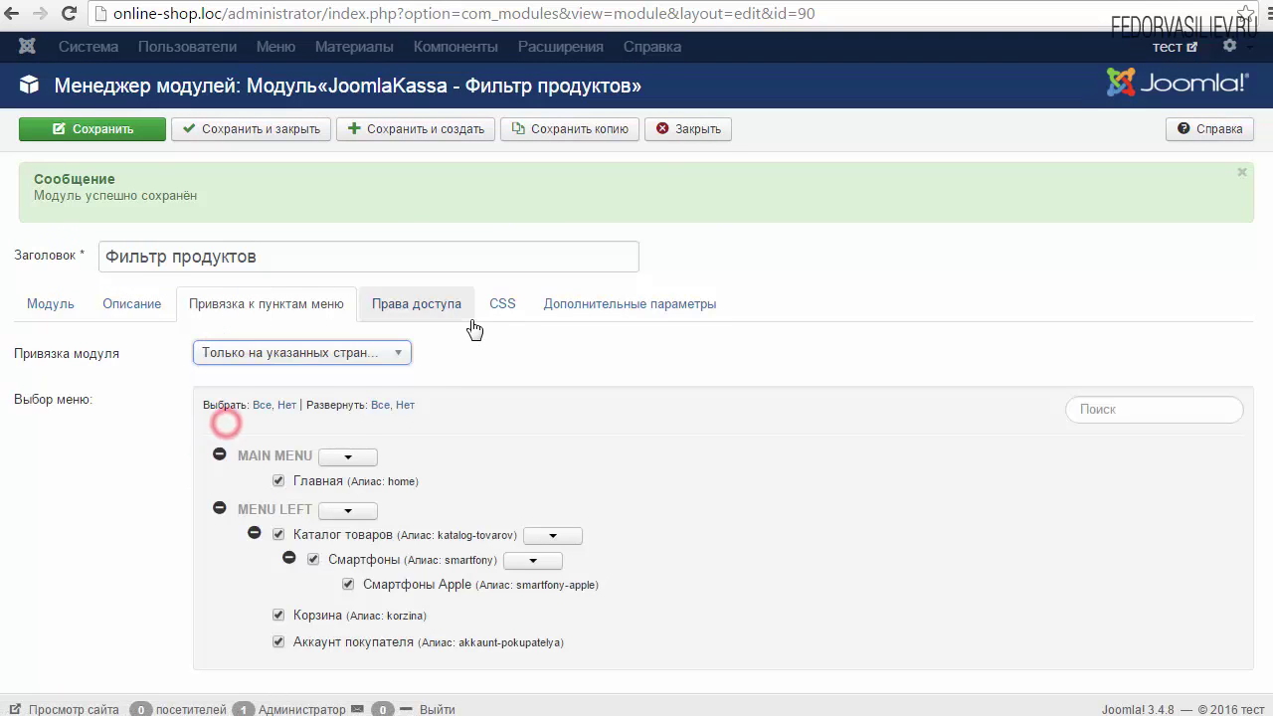
pyautogui.scroll(-2, 474, 330)
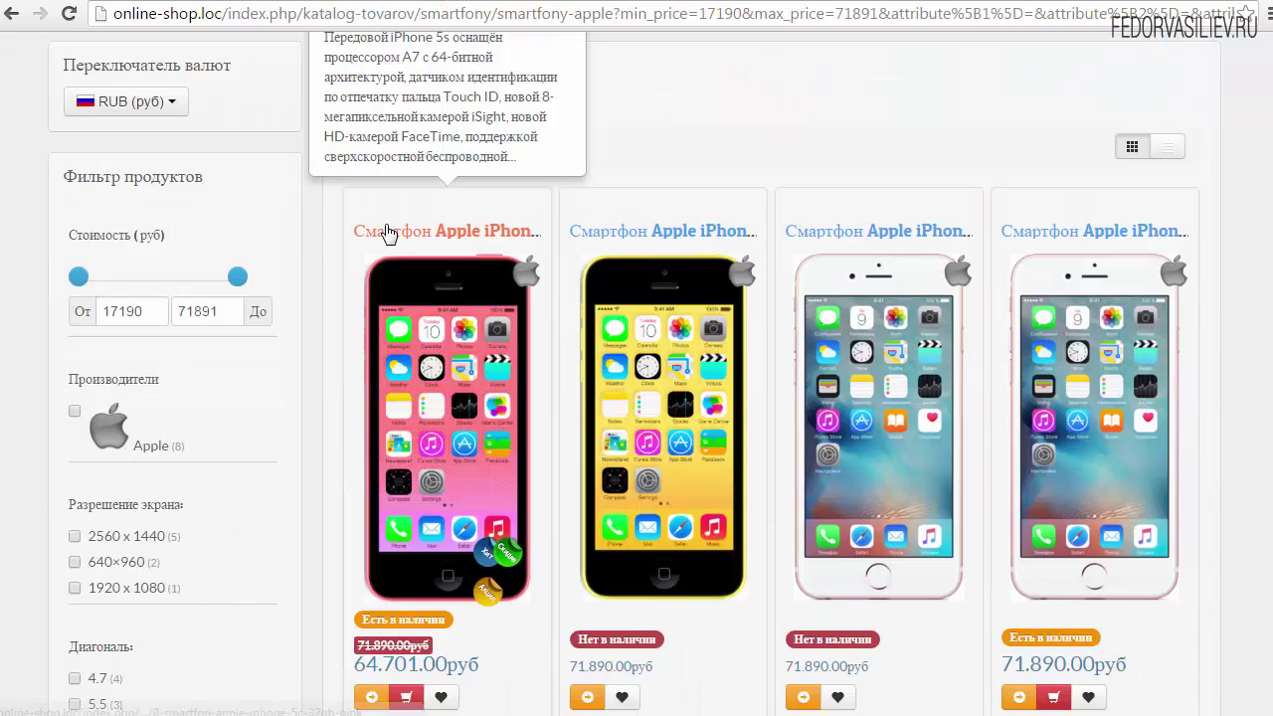
pyautogui.scroll(2, 388, 234)
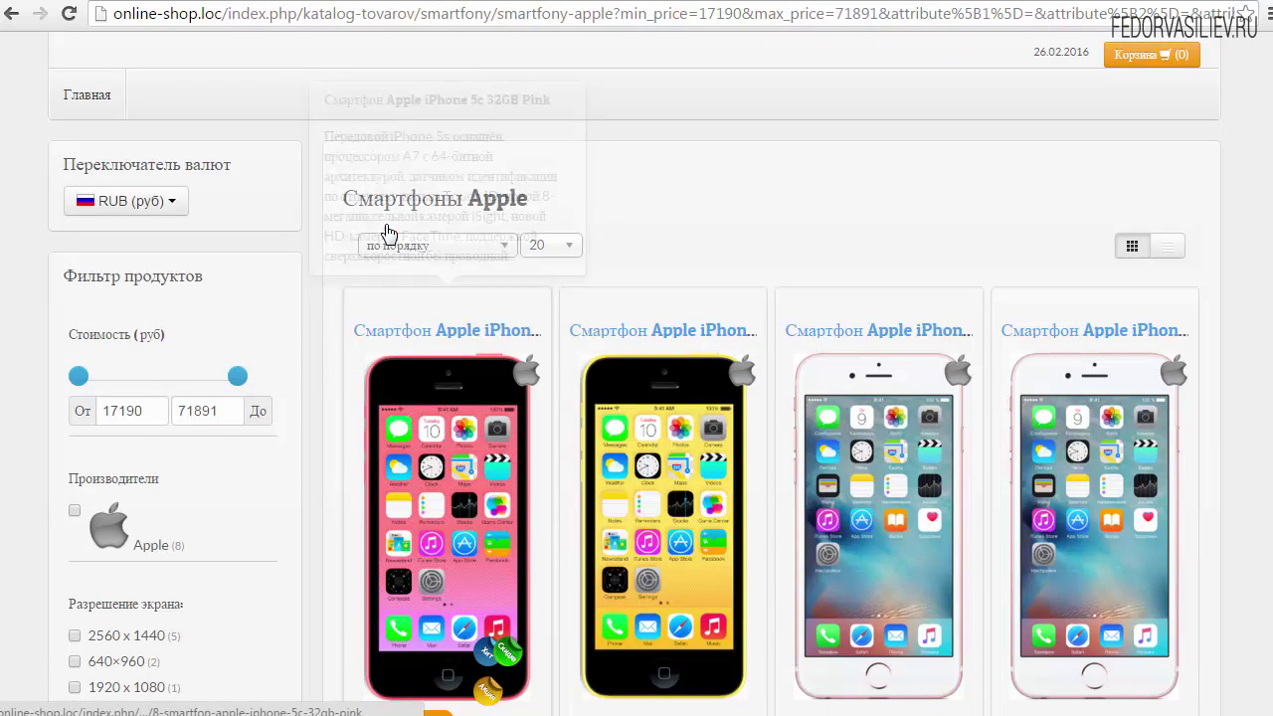
pyautogui.click(318, 5)
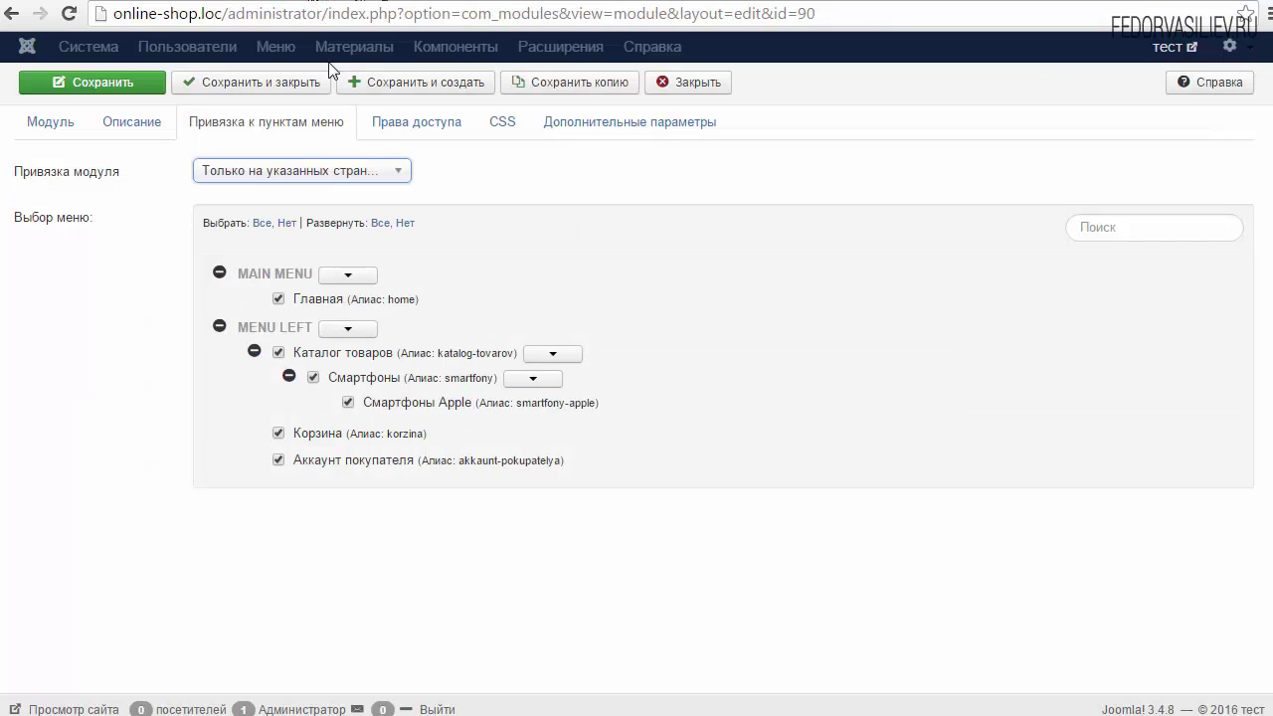
# Step: Exclude Главная, Каталог товаров, Смартфоны, Корзина and Аккаунт покупателя from the module's menu assignment, keeping only Смартфоны Apple
pyautogui.click(280, 300)
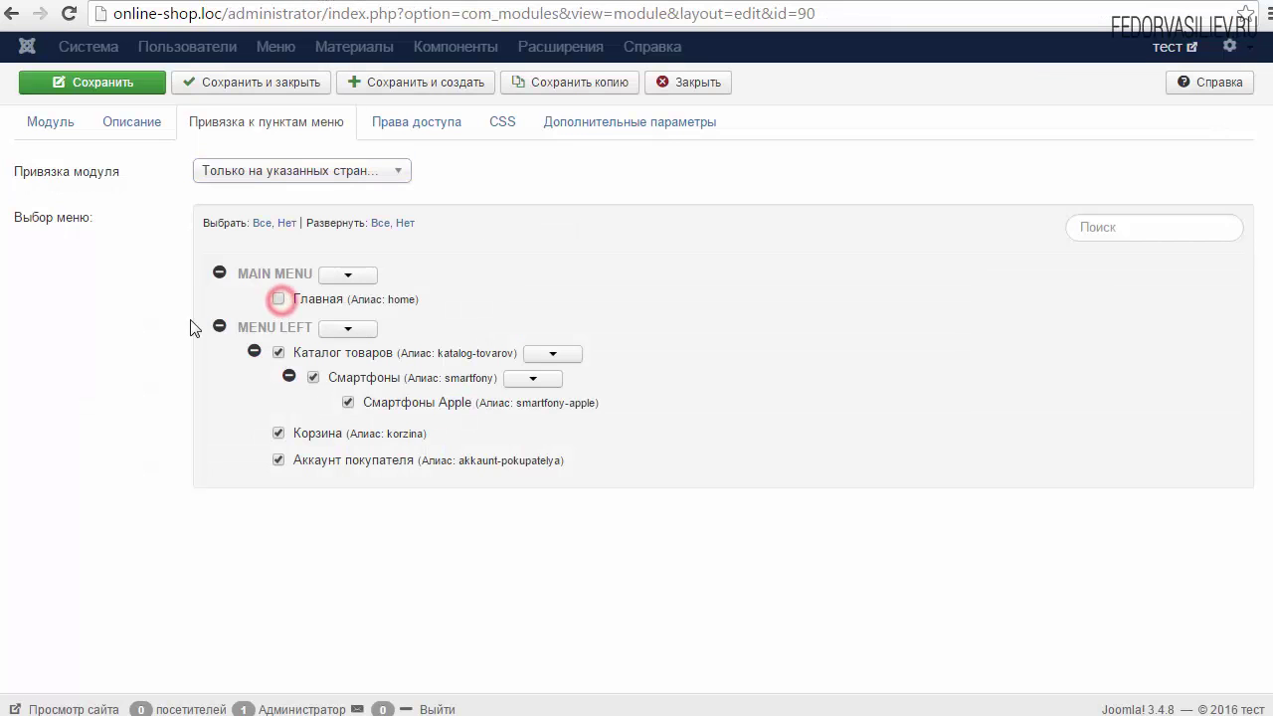
pyautogui.click(279, 353)
pyautogui.click(313, 378)
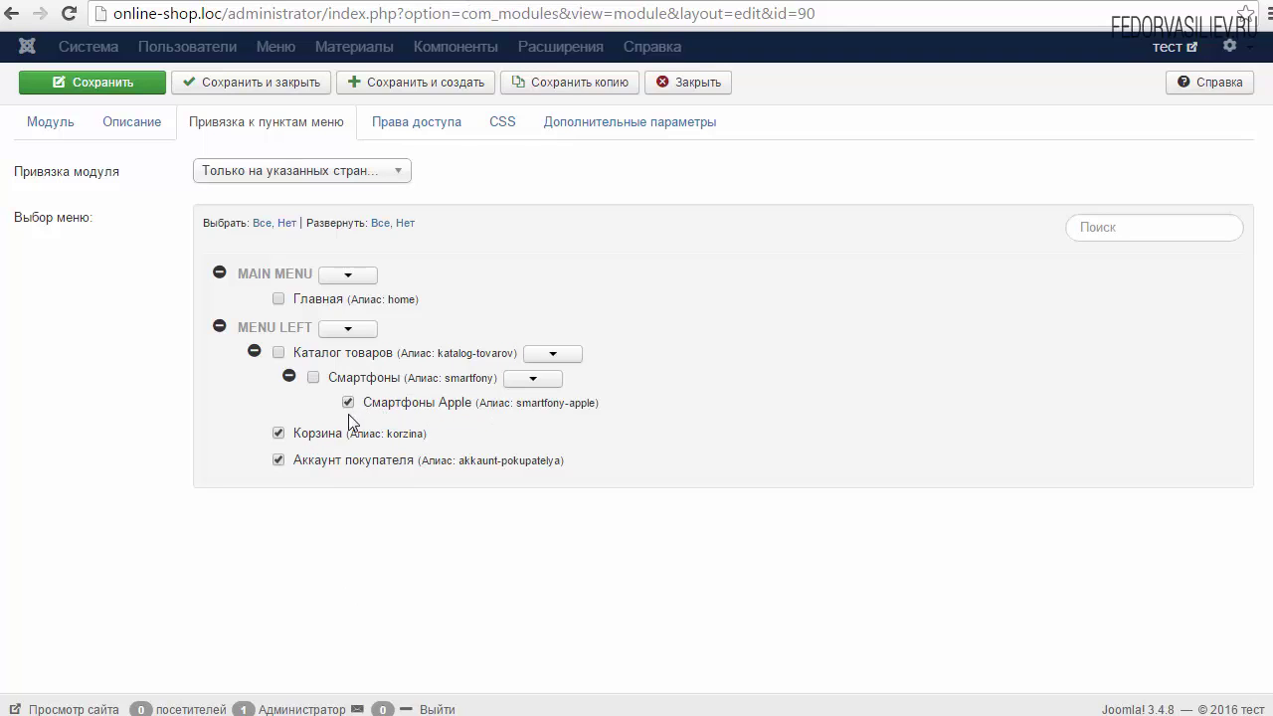
pyautogui.click(279, 435)
pyautogui.click(278, 461)
pyautogui.scroll(1, 487, 479)
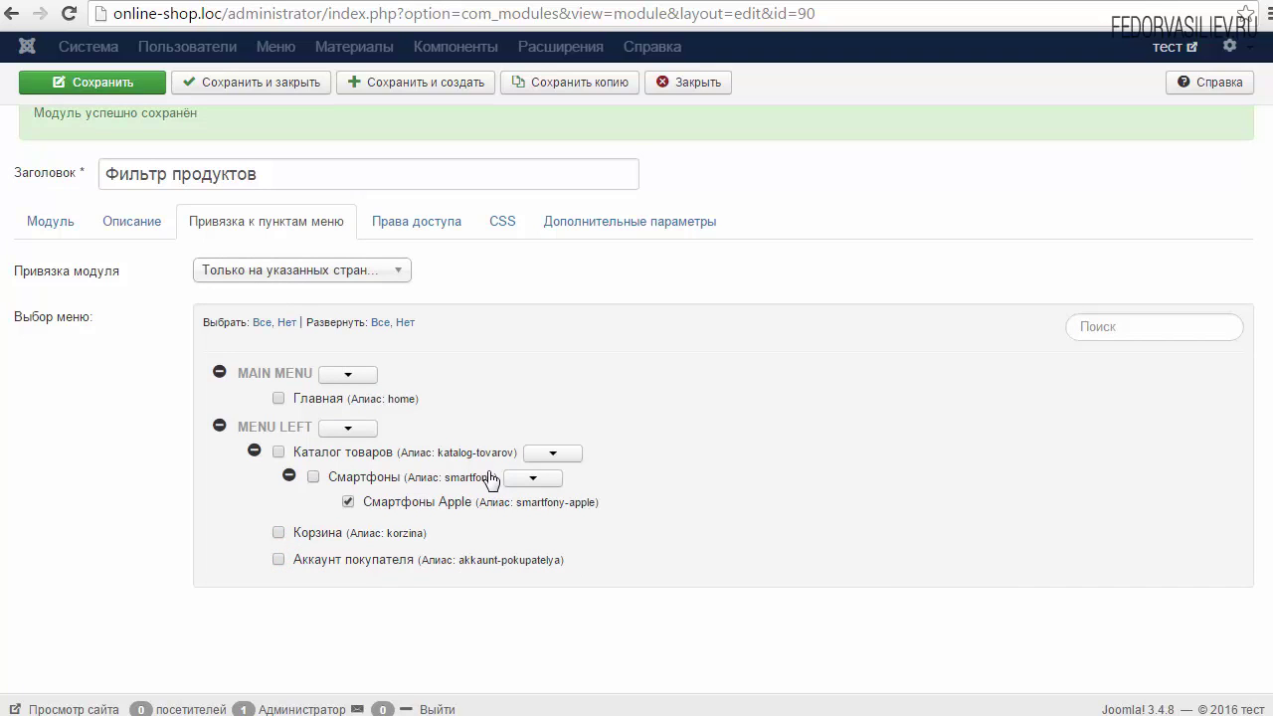
# Step: Check on the storefront whether the product filter appears on the home page and in the Apple smartphones category
pyautogui.click(476, 2)
pyautogui.click(91, 90)
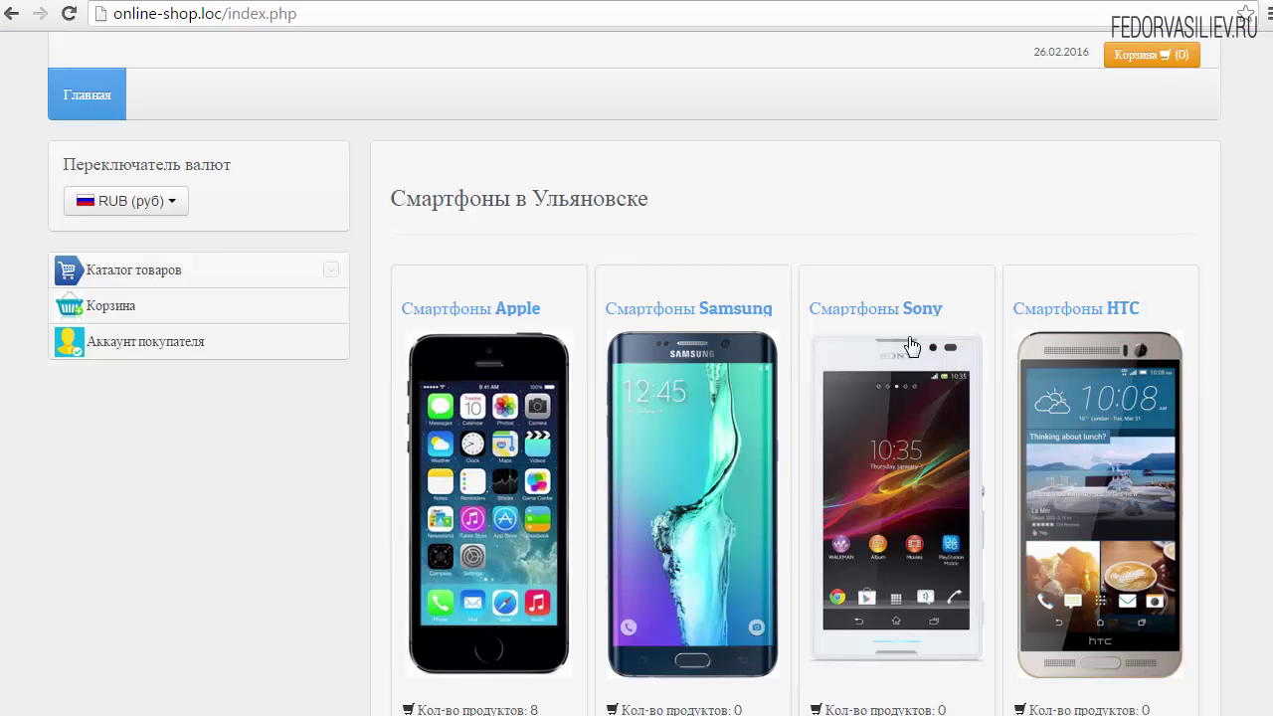
pyautogui.scroll(-5, 528, 394)
pyautogui.scroll(5, 1053, 514)
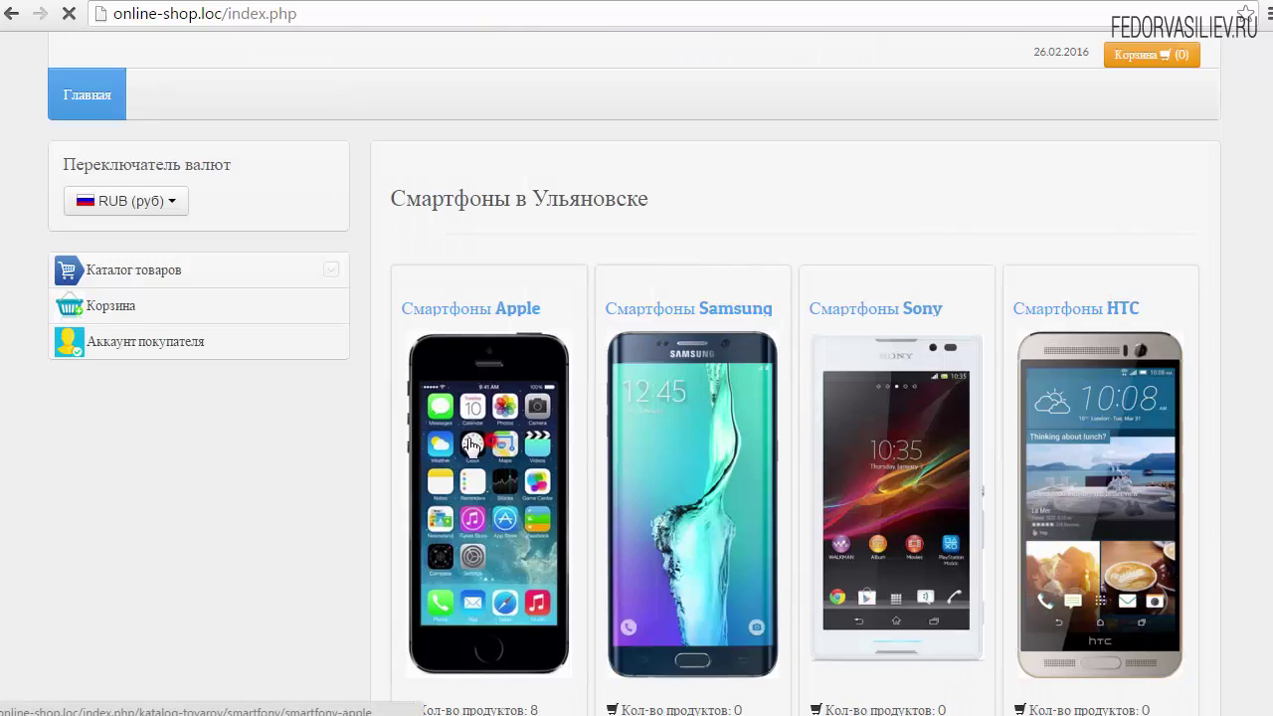
pyautogui.click(488, 447)
pyautogui.scroll(-9, 676, 289)
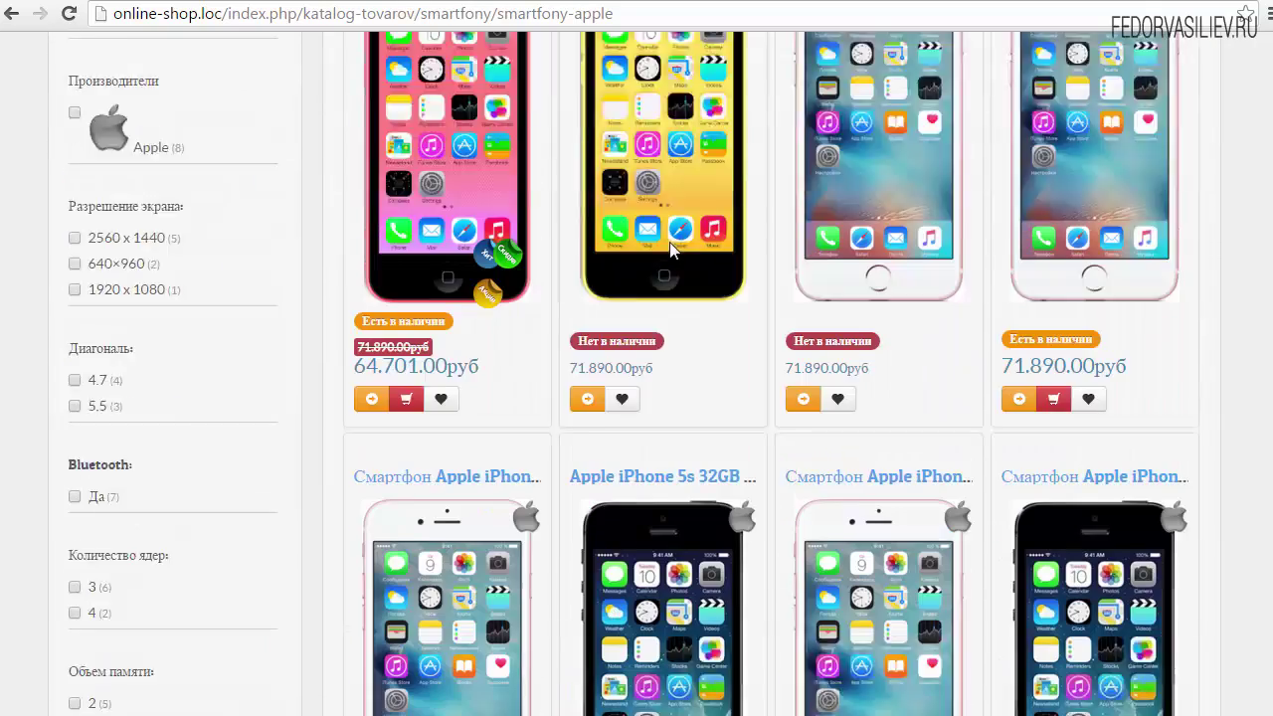
pyautogui.scroll(5, 214, 471)
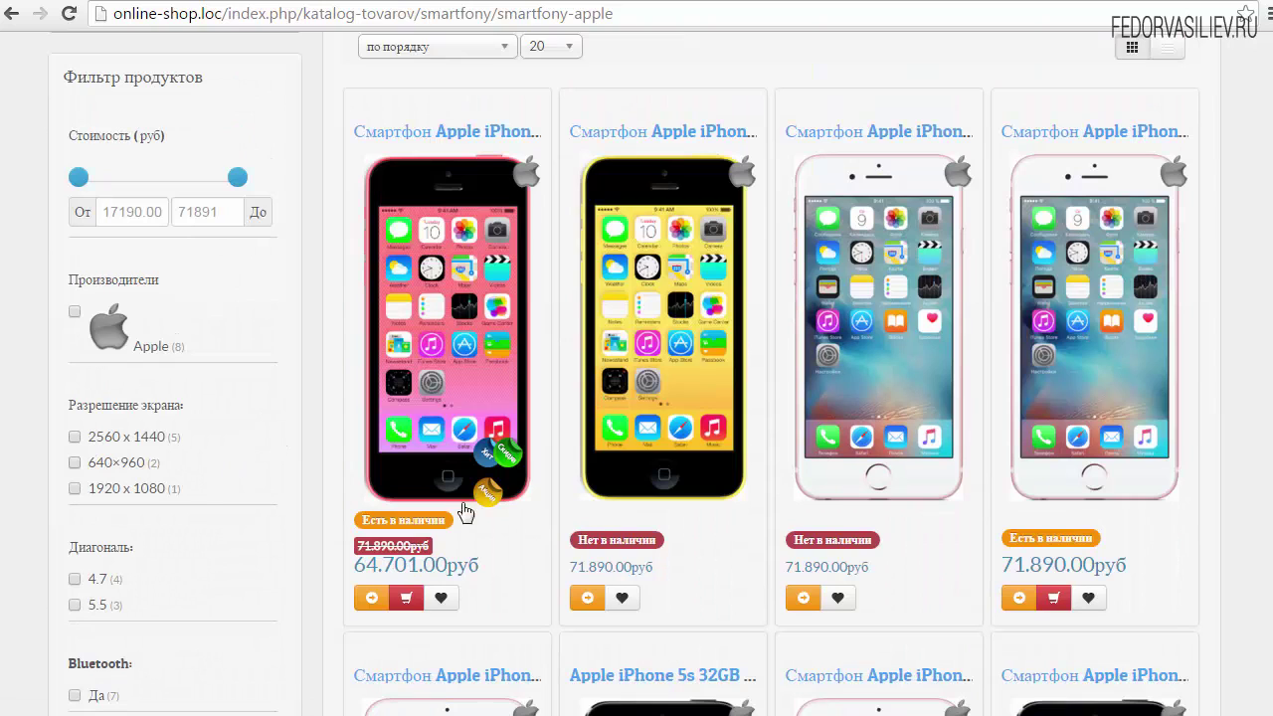
# Step: Review the module's access rights, CSS, additional parameters, menu assignment and description settings, and return to its main options
pyautogui.hotkey('ctrl', 'Tab')
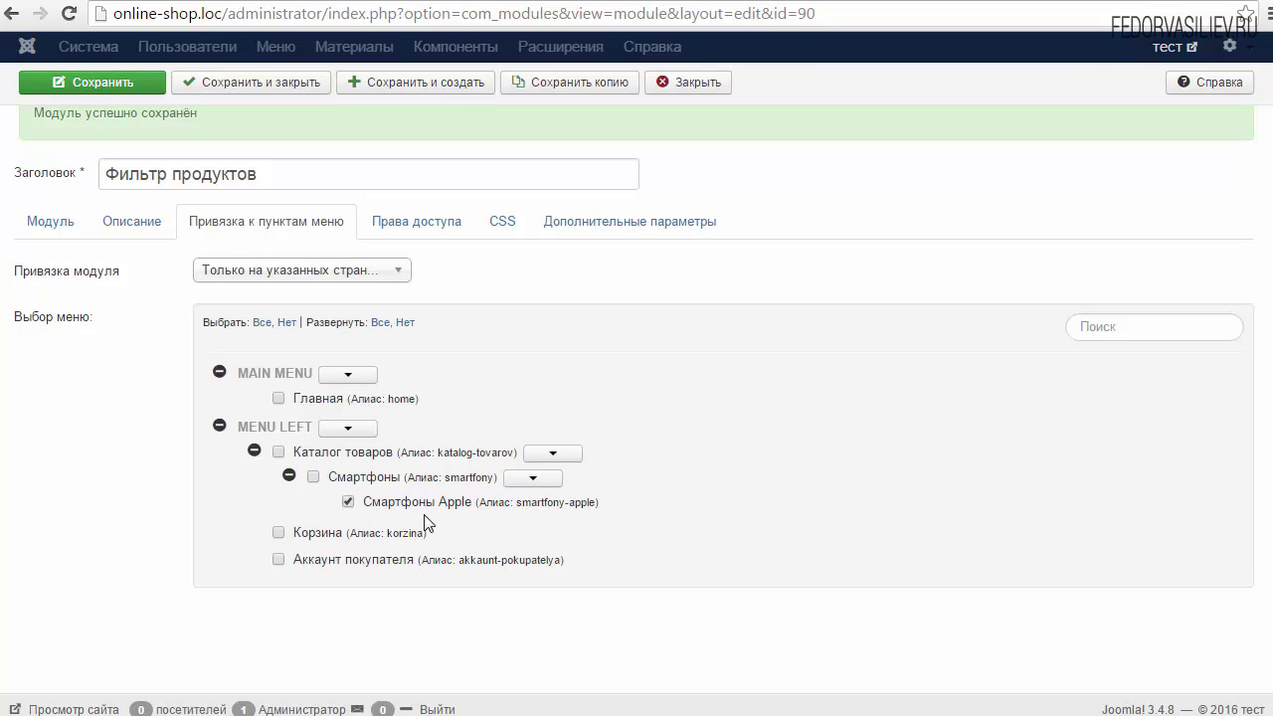
pyautogui.click(426, 225)
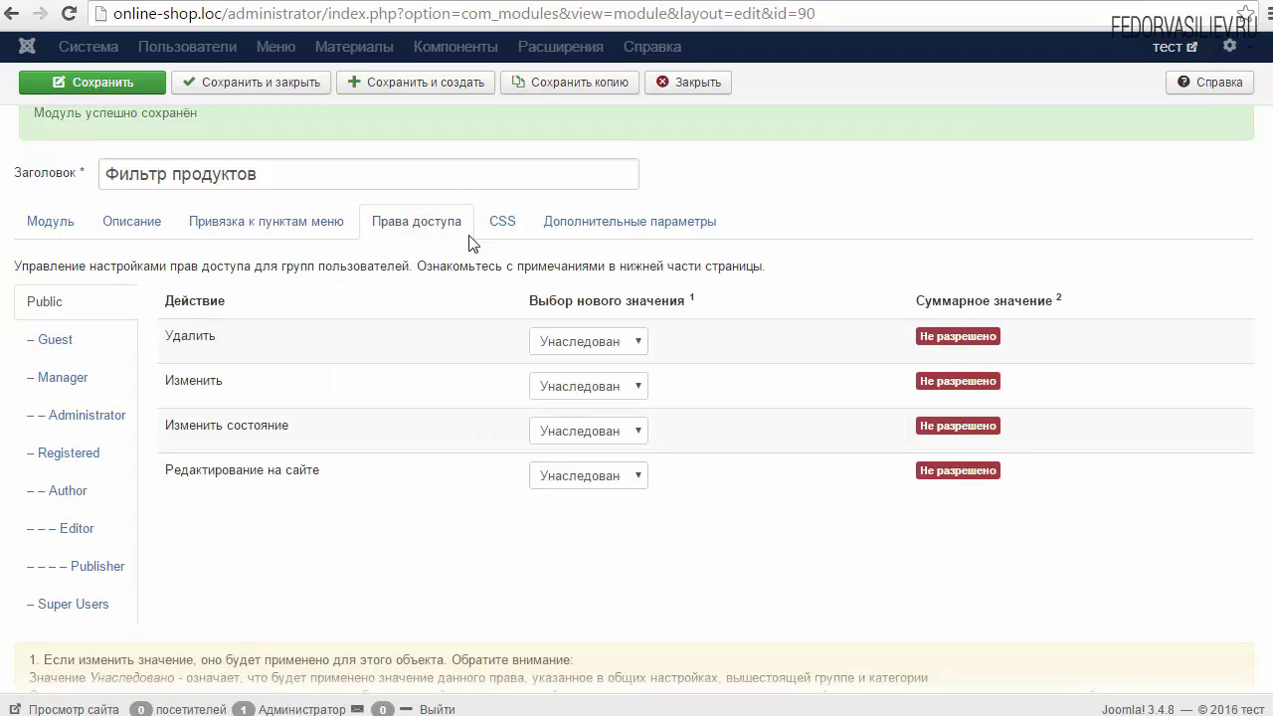
pyautogui.click(498, 227)
pyautogui.click(578, 244)
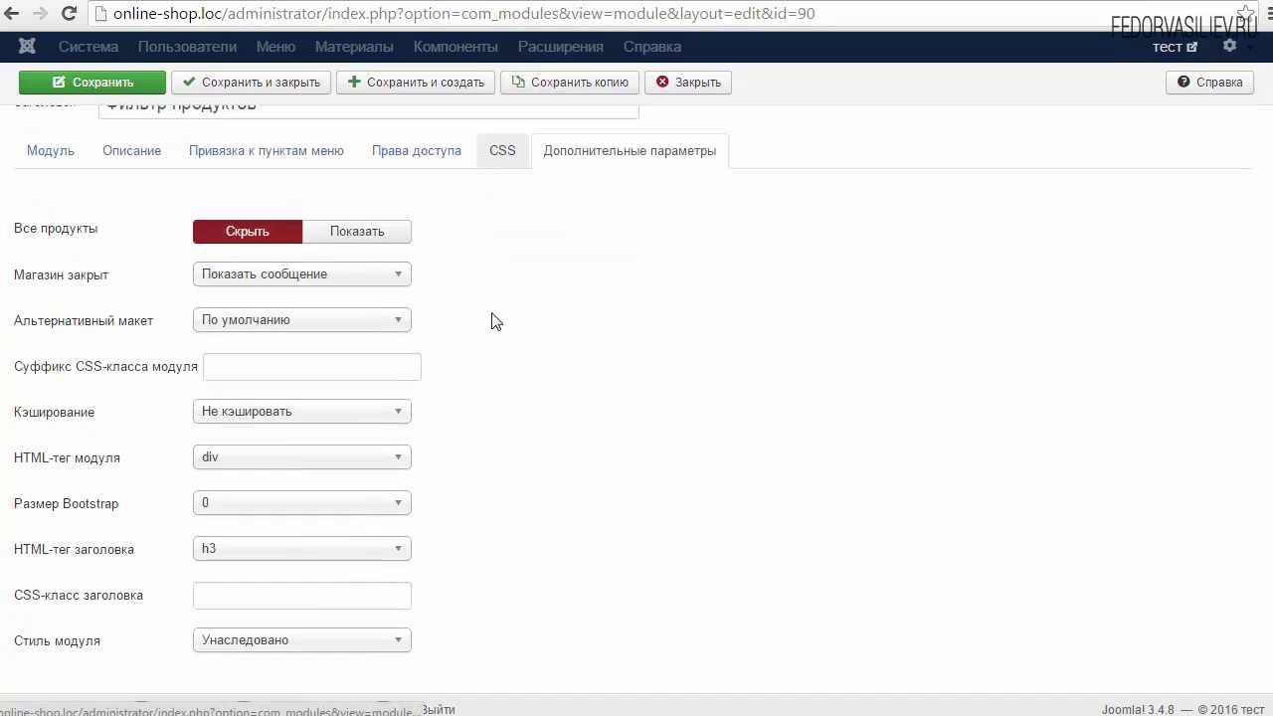
pyautogui.click(502, 161)
pyautogui.click(423, 260)
pyautogui.click(304, 247)
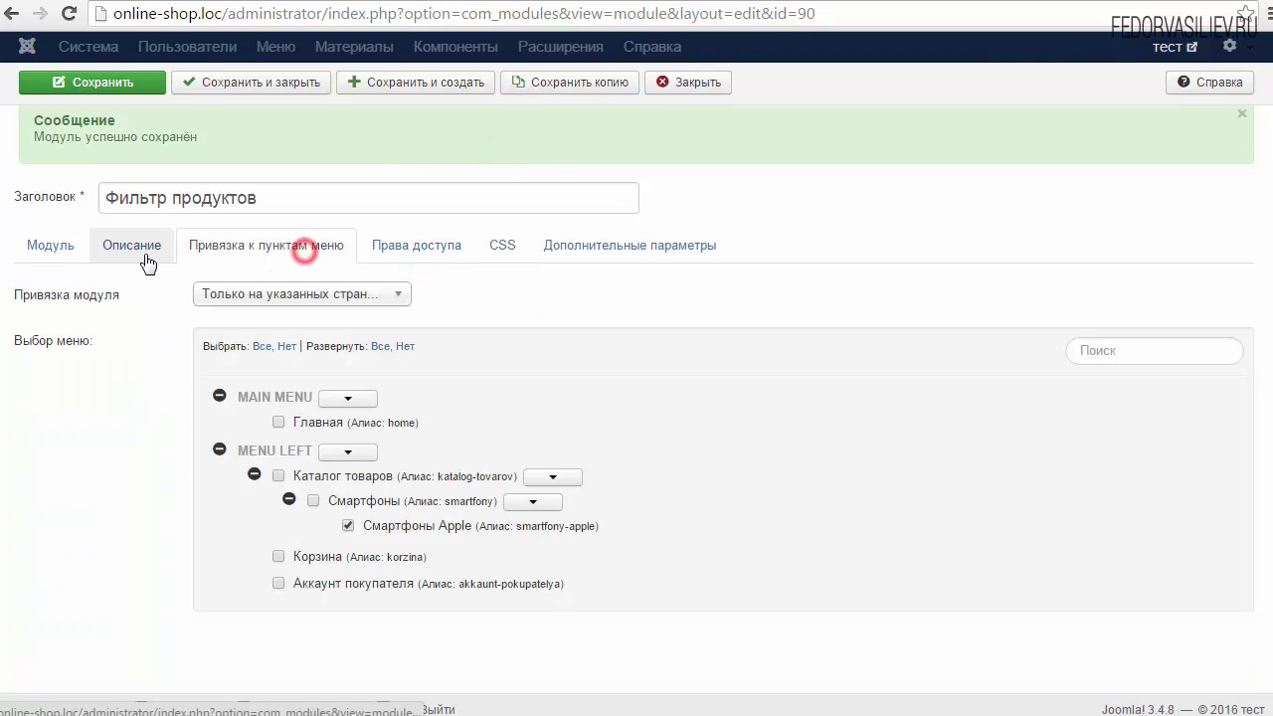
pyautogui.click(131, 246)
pyautogui.click(57, 283)
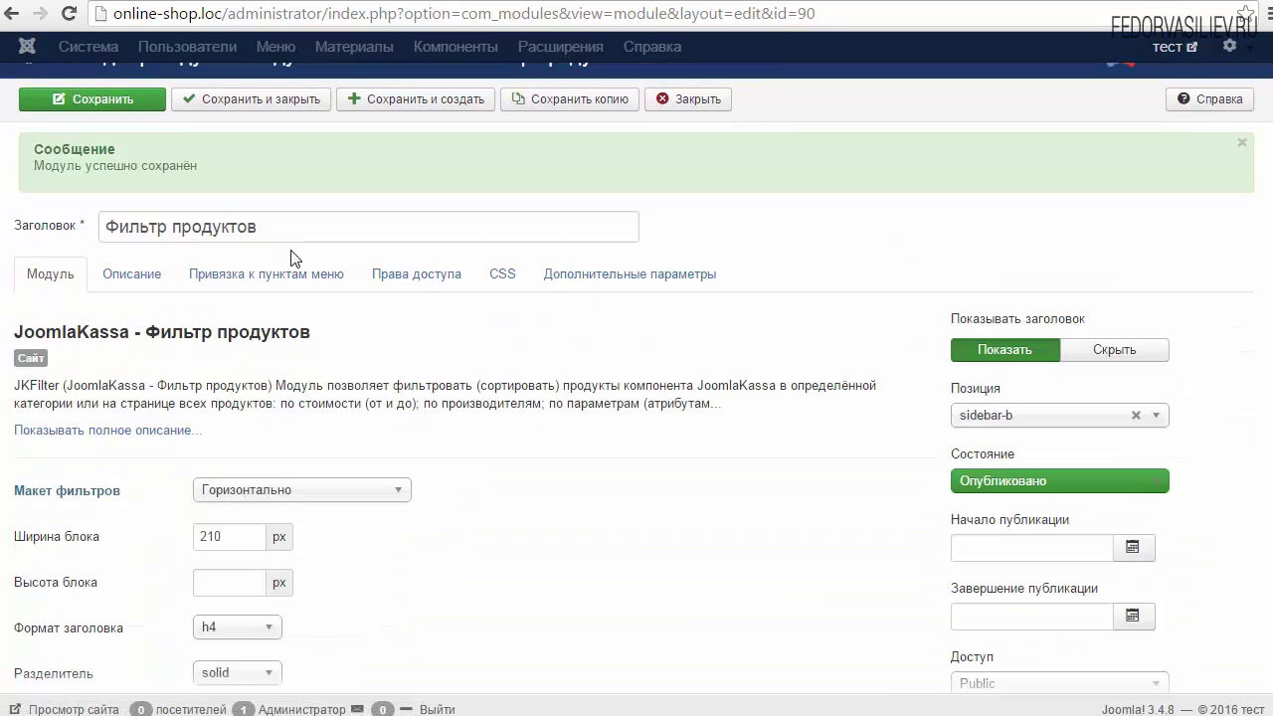
# Step: Examine the filter's placement relative to the catalog menu on the storefront and view the demo shop's filter page
pyautogui.click(454, 2)
pyautogui.scroll(2, 1210, 233)
pyautogui.scroll(-10, 1210, 233)
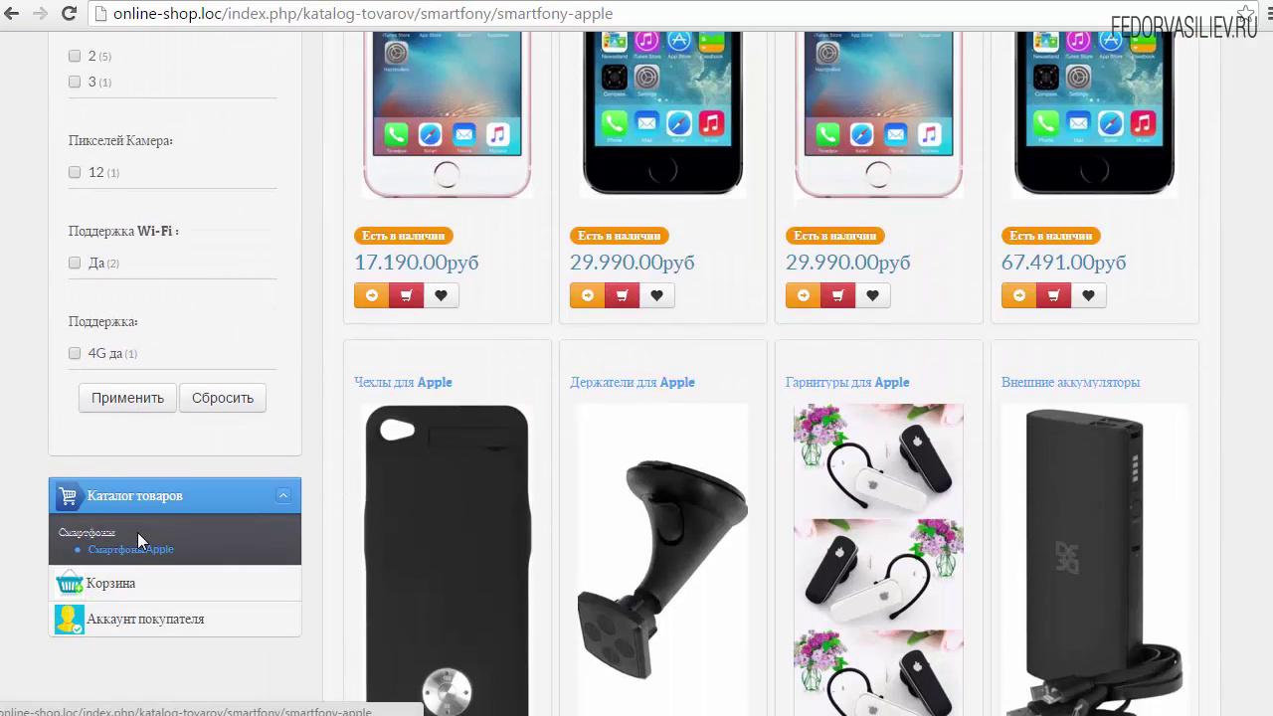
pyautogui.click(140, 532)
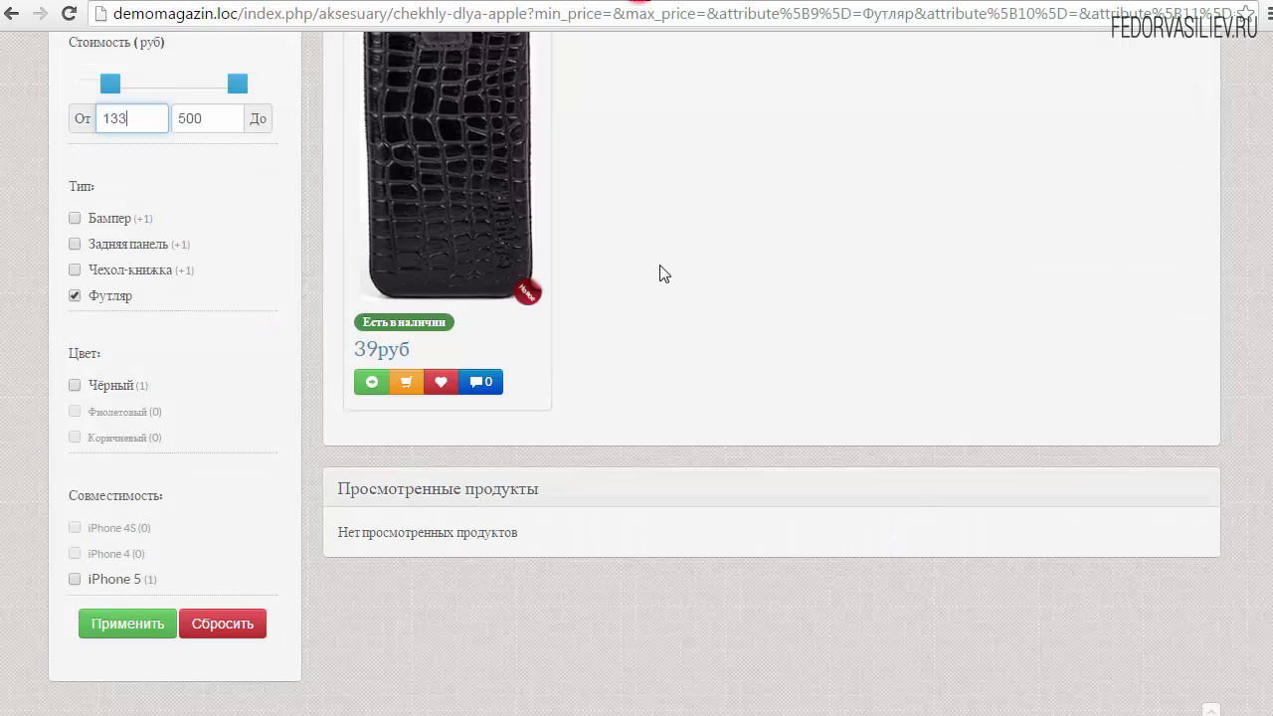
pyautogui.scroll(2, 659, 273)
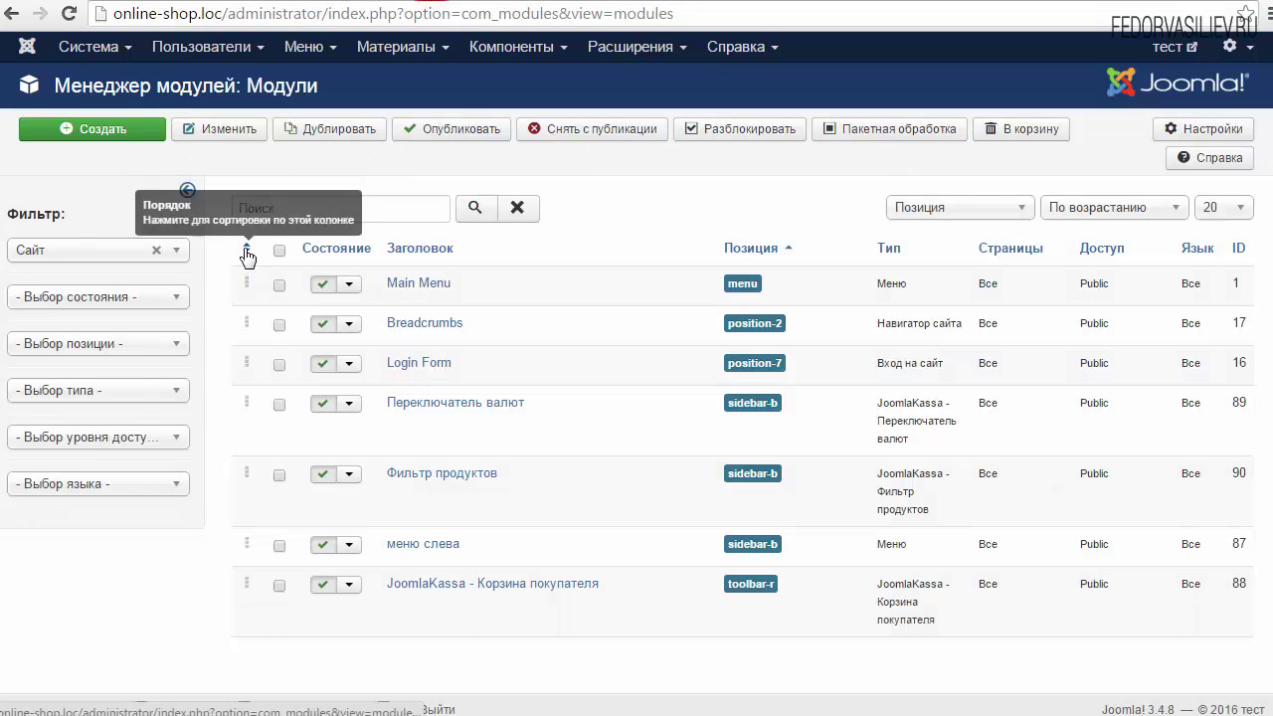
# Step: Sort the site modules by order in the module manager and move меню слева directly above Фильтр продуктов
pyautogui.click(248, 255)
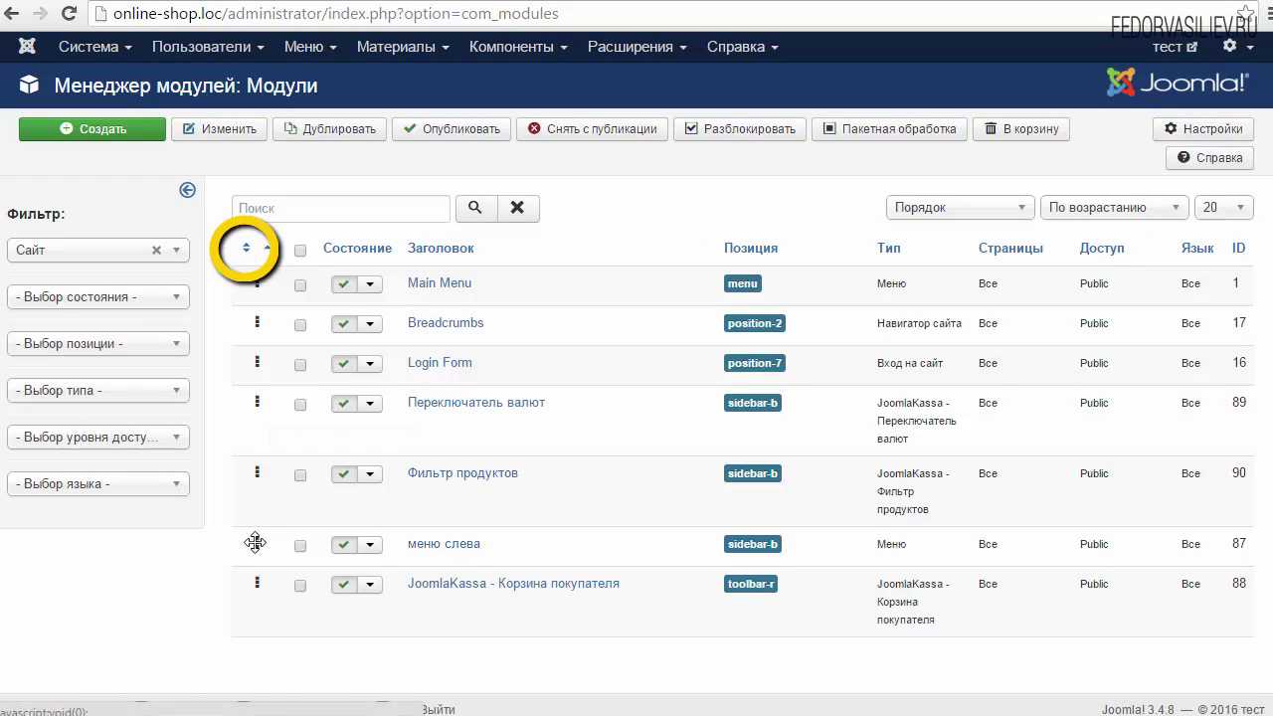
pyautogui.moveTo(256, 543); pyautogui.dragTo(264, 450)
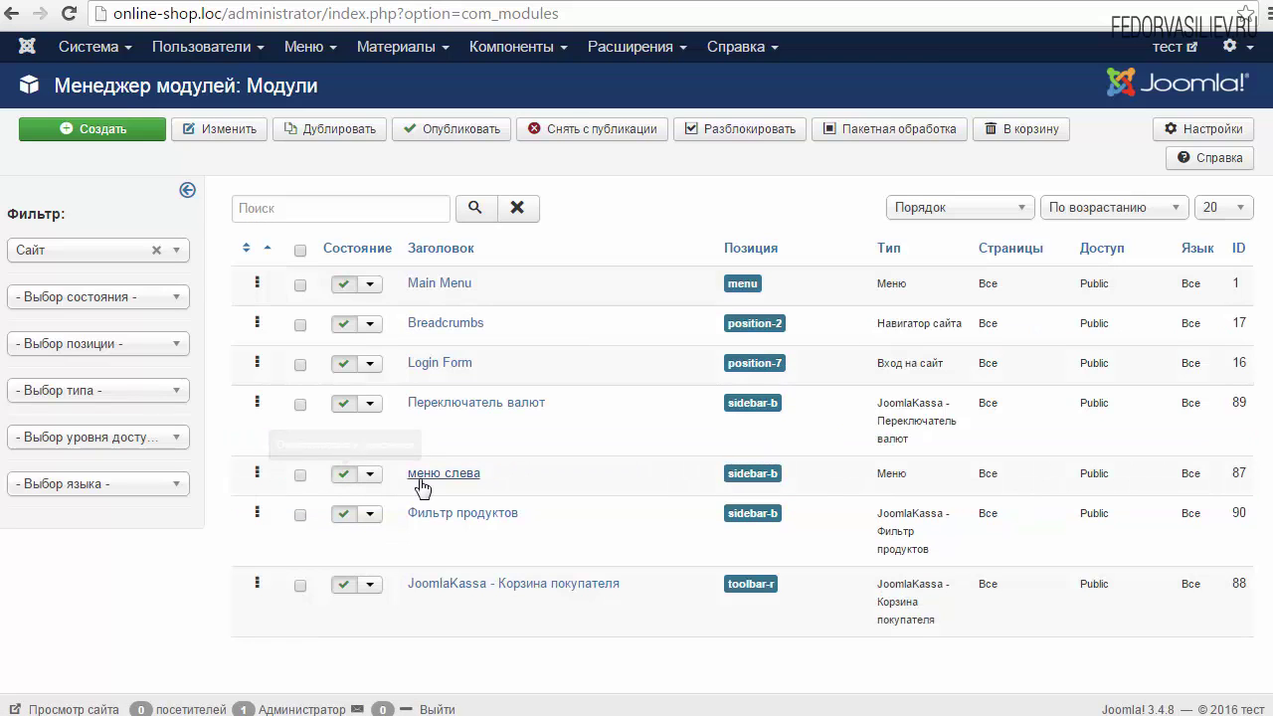
# Step: Switch the module ordering to descending, move меню слева above the other sidebar-b modules, and return to the storefront page
pyautogui.click(246, 249)
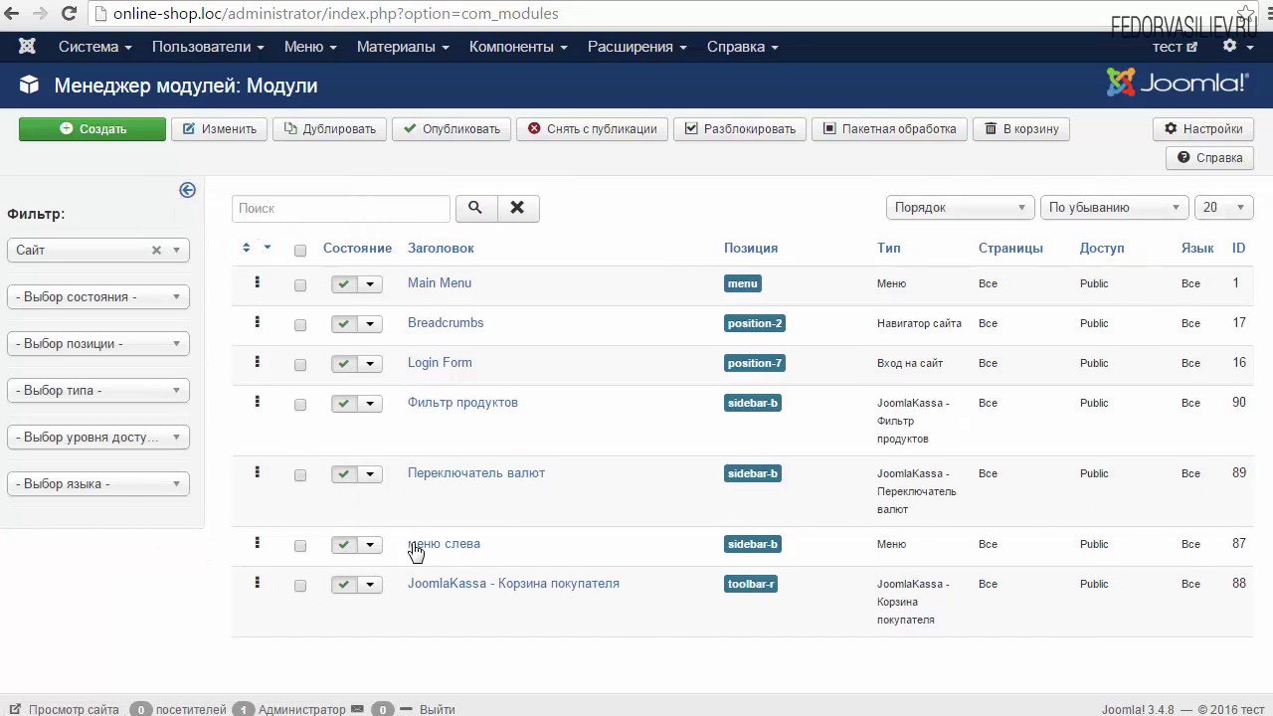
pyautogui.click(258, 545)
pyautogui.moveTo(259, 545); pyautogui.dragTo(257, 401)
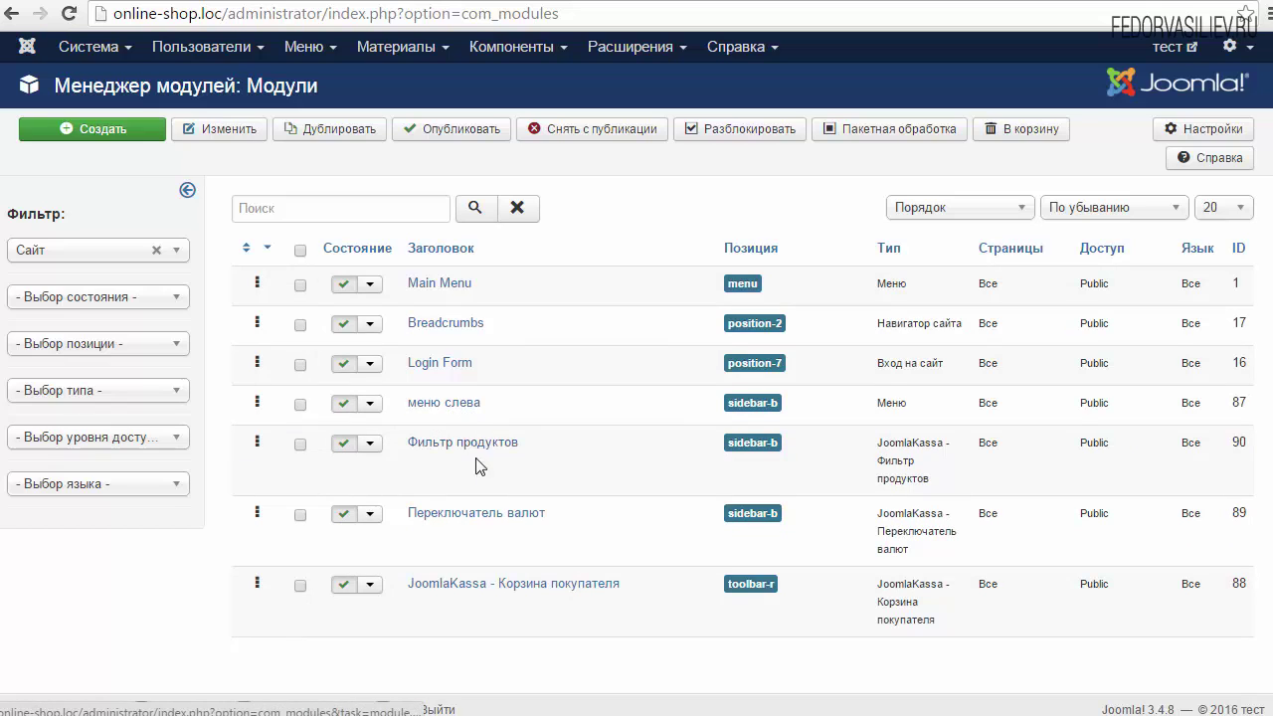
pyautogui.click(408, 0)
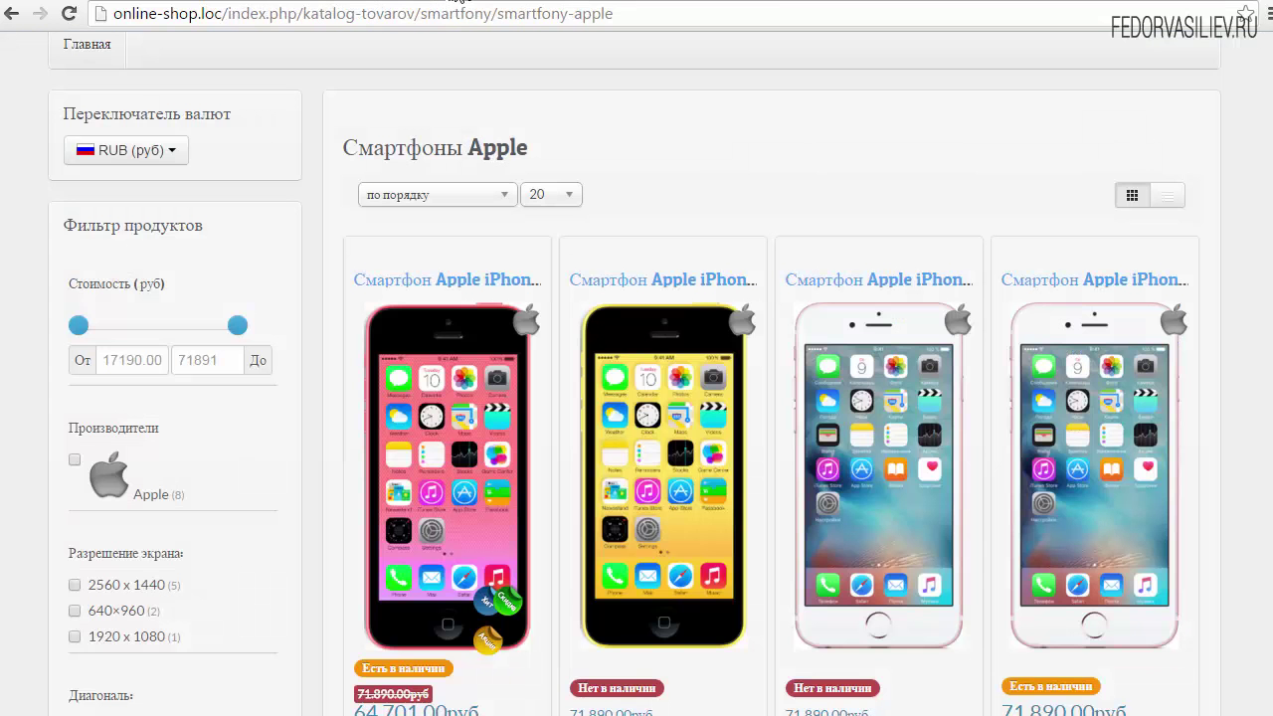
# Step: Check the reloaded storefront sidebar, sort the site modules by ascending order, and move меню слева between Переключатель валют and Фильтр продуктов
pyautogui.click(67, 16)
pyautogui.scroll(-12, 25, 208)
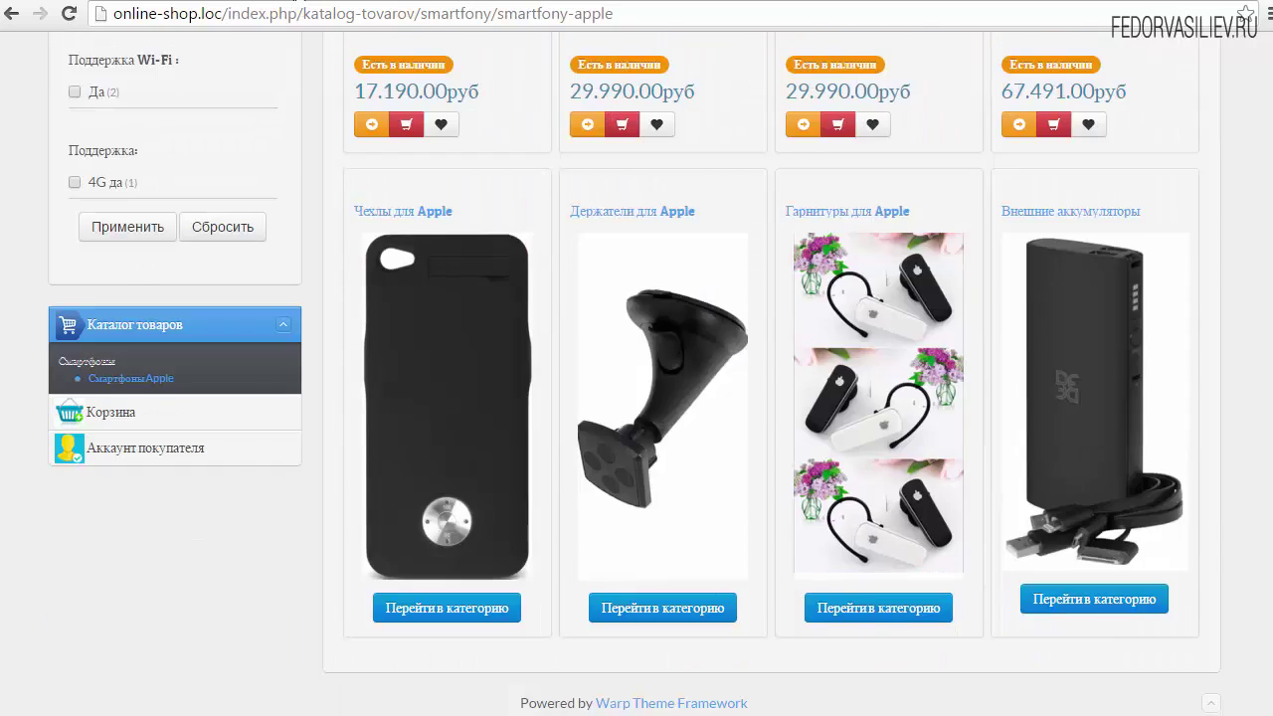
pyautogui.hotkey('ctrl', 'Tab')
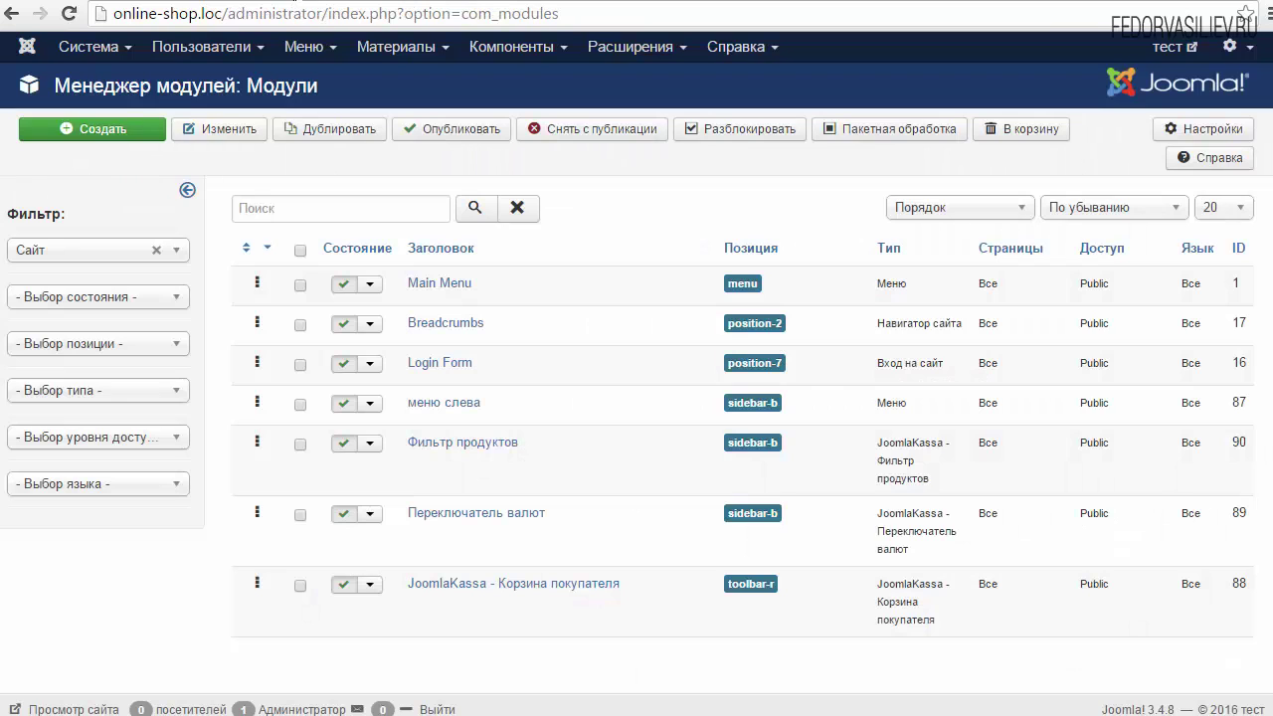
pyautogui.click(246, 248)
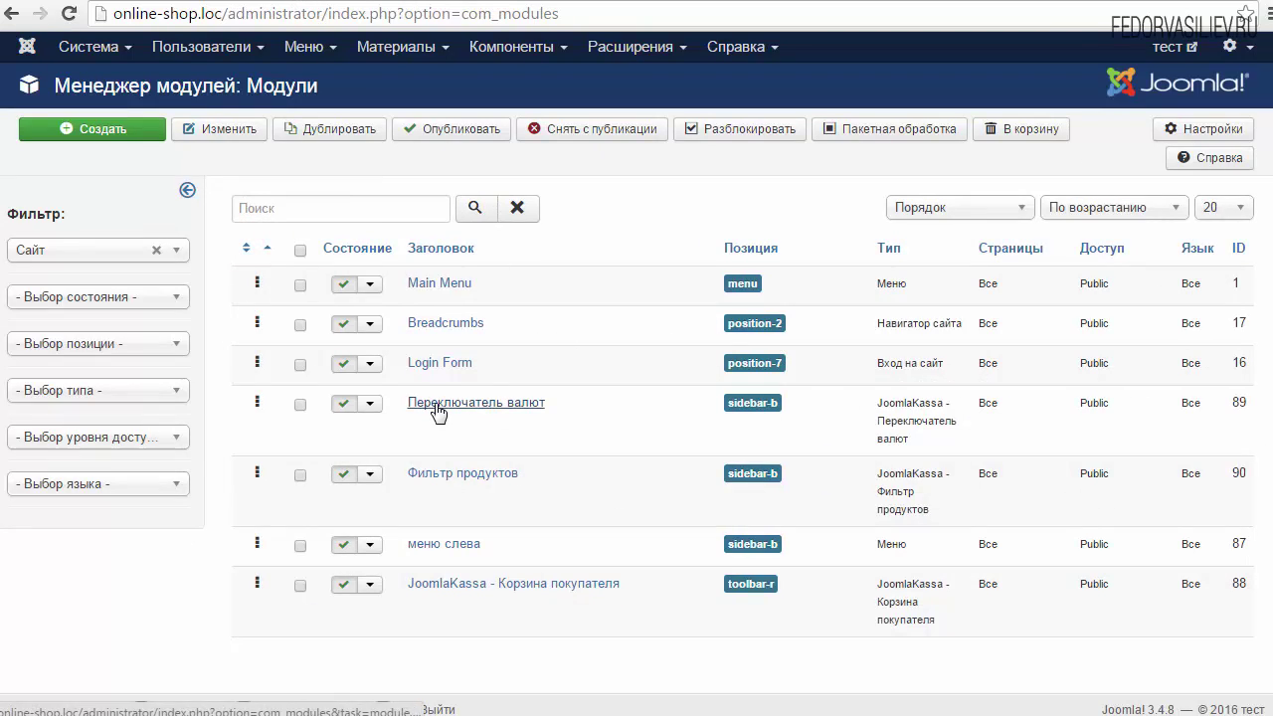
pyautogui.click(256, 546)
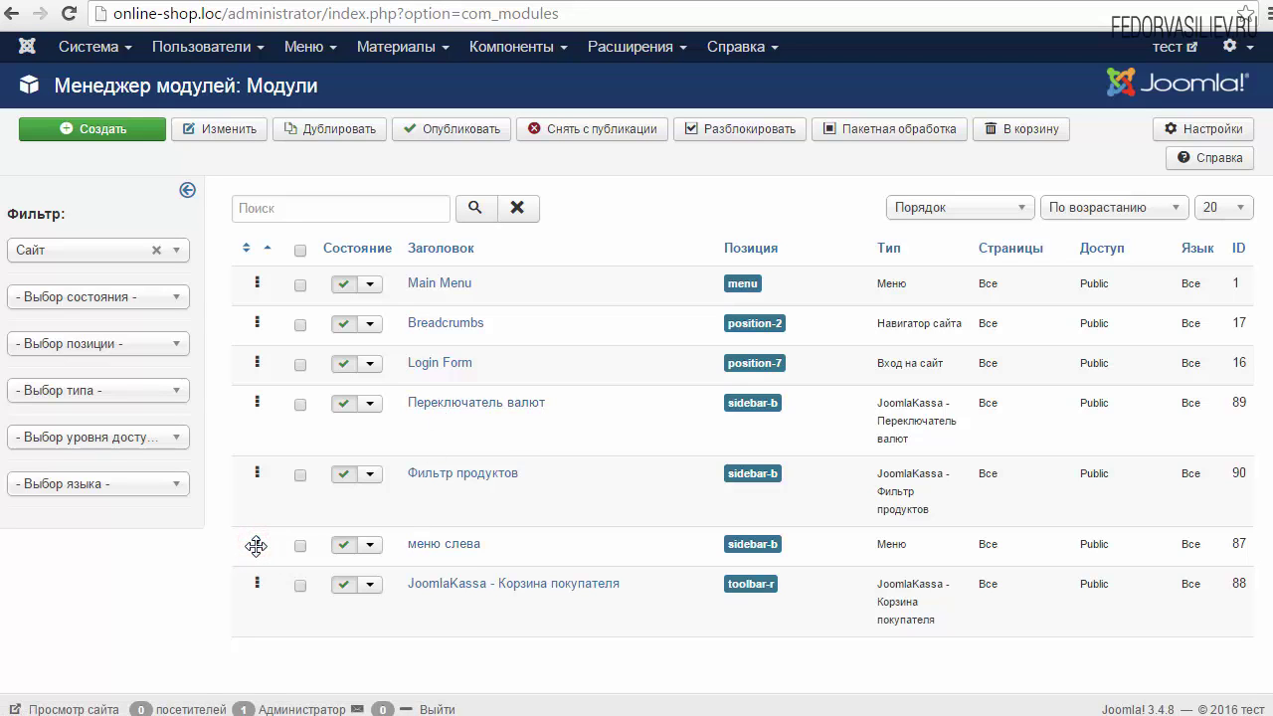
pyautogui.moveTo(261, 532); pyautogui.dragTo(264, 456)
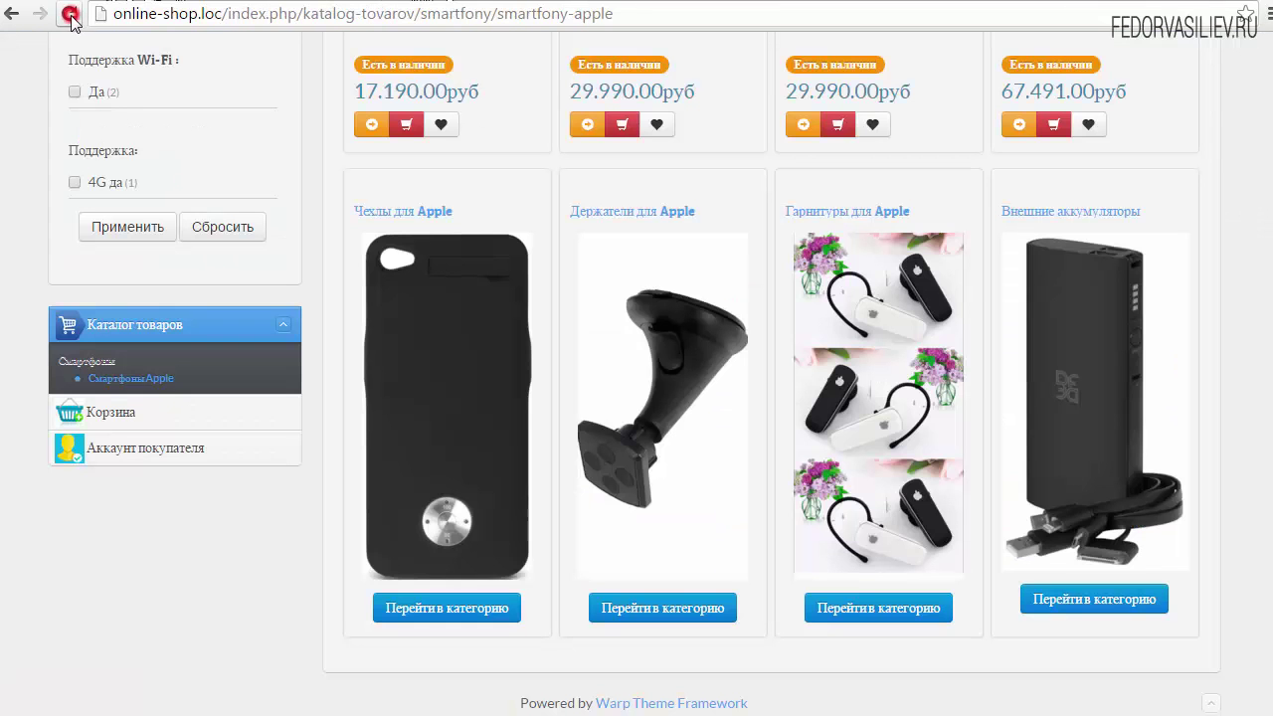
# Step: Reload the storefront's Смартфоны Apple page and examine the sidebar order of the currency switcher, catalog menu and product filter
pyautogui.click(69, 14)
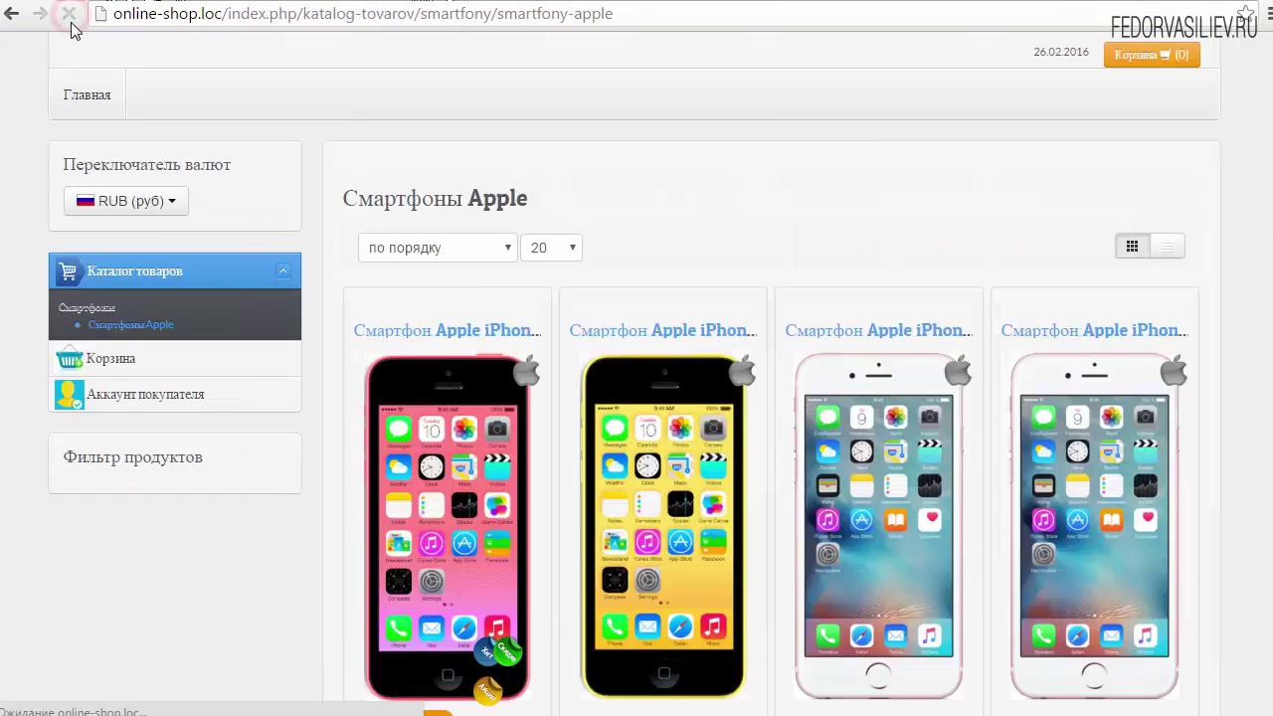
pyautogui.scroll(6, 295, 293)
pyautogui.scroll(2, 295, 292)
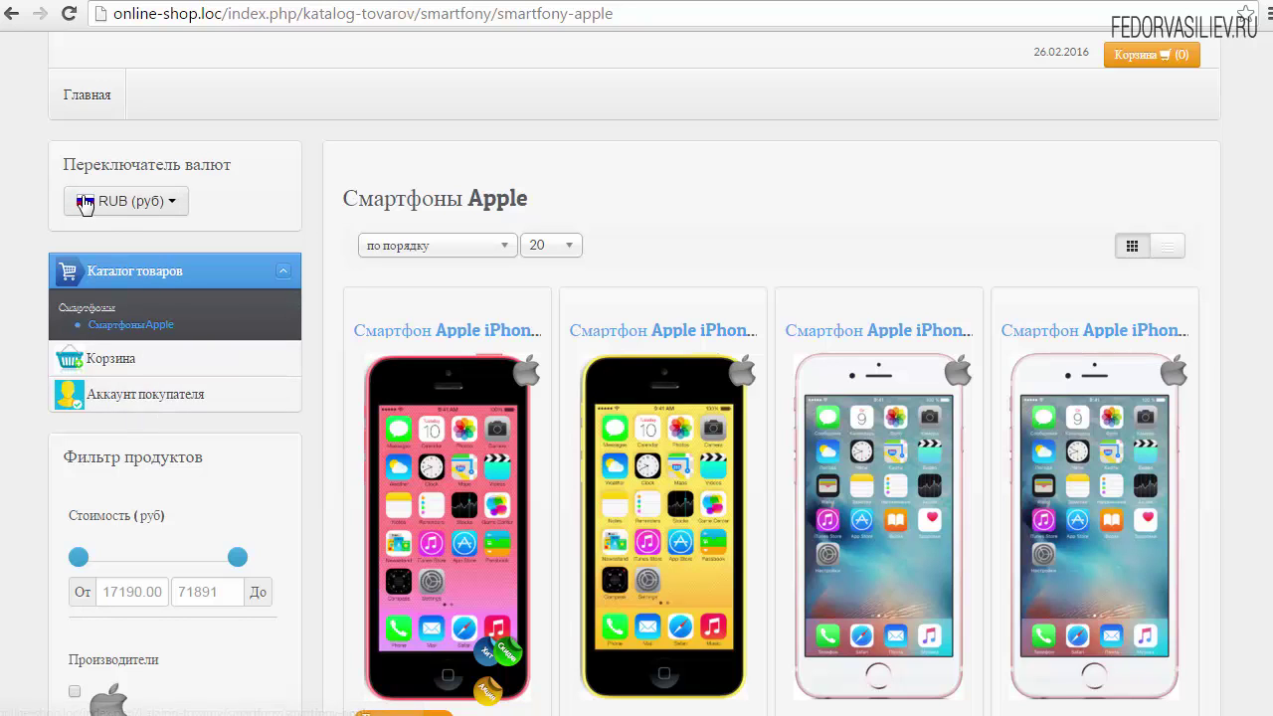
pyautogui.moveTo(94, 162); pyautogui.dragTo(214, 164)
pyautogui.click(267, 163)
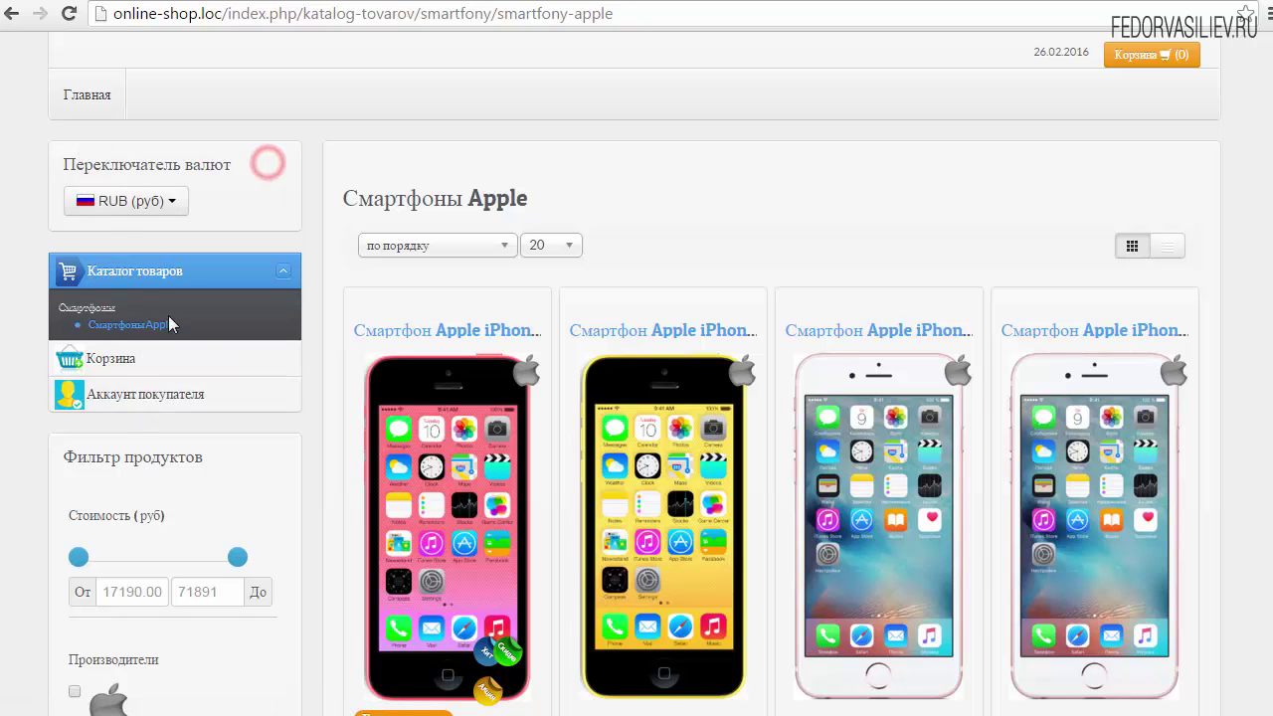
pyautogui.scroll(-1, 111, 279)
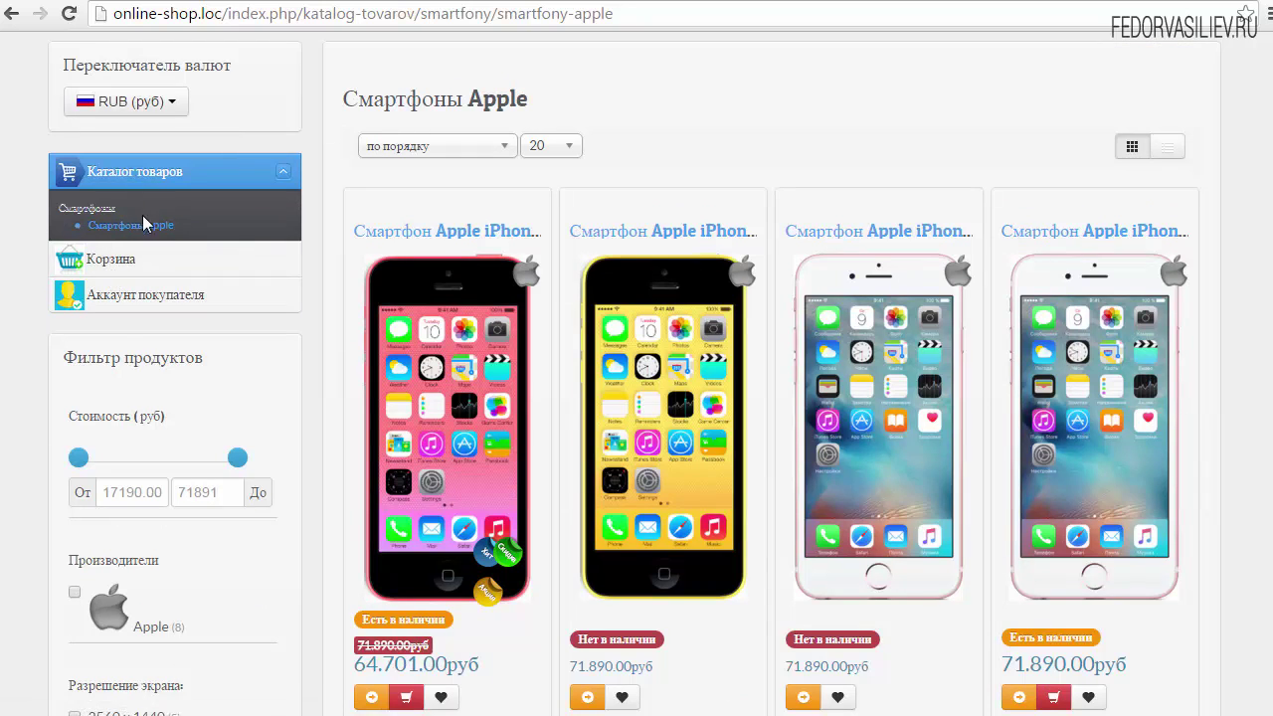
pyautogui.moveTo(82, 355); pyautogui.dragTo(223, 351)
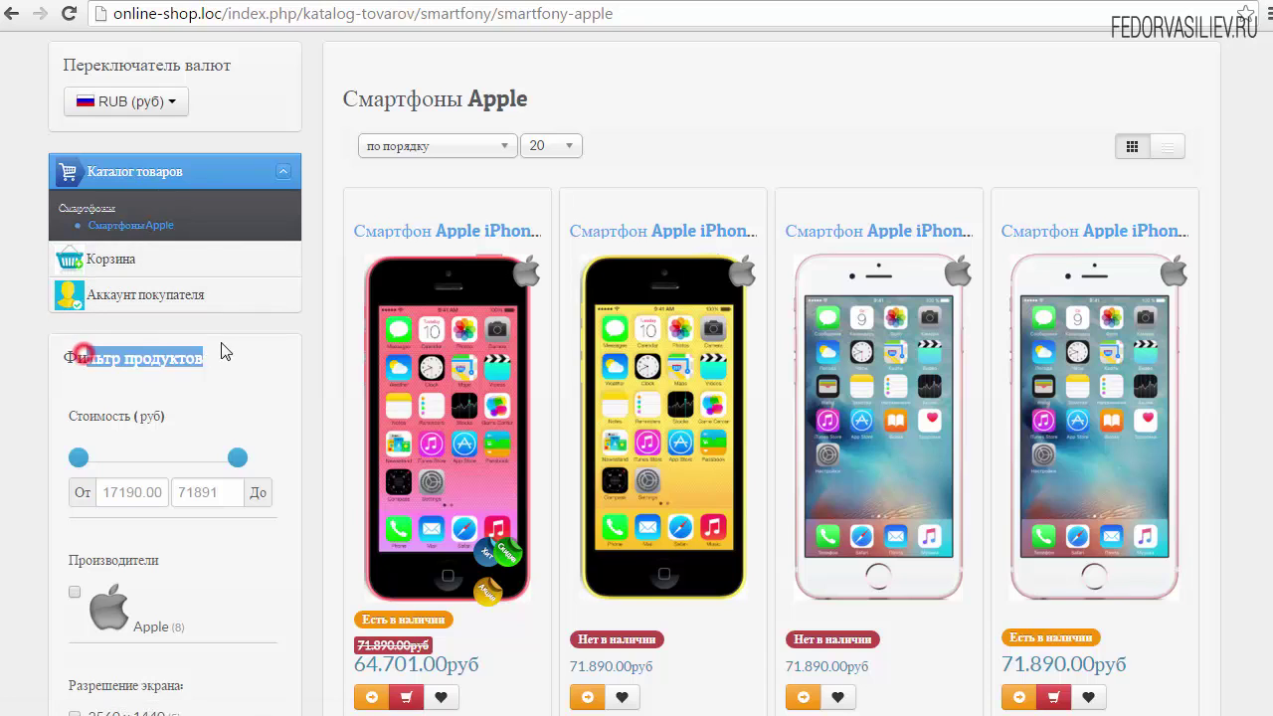
pyautogui.scroll(-10, 242, 261)
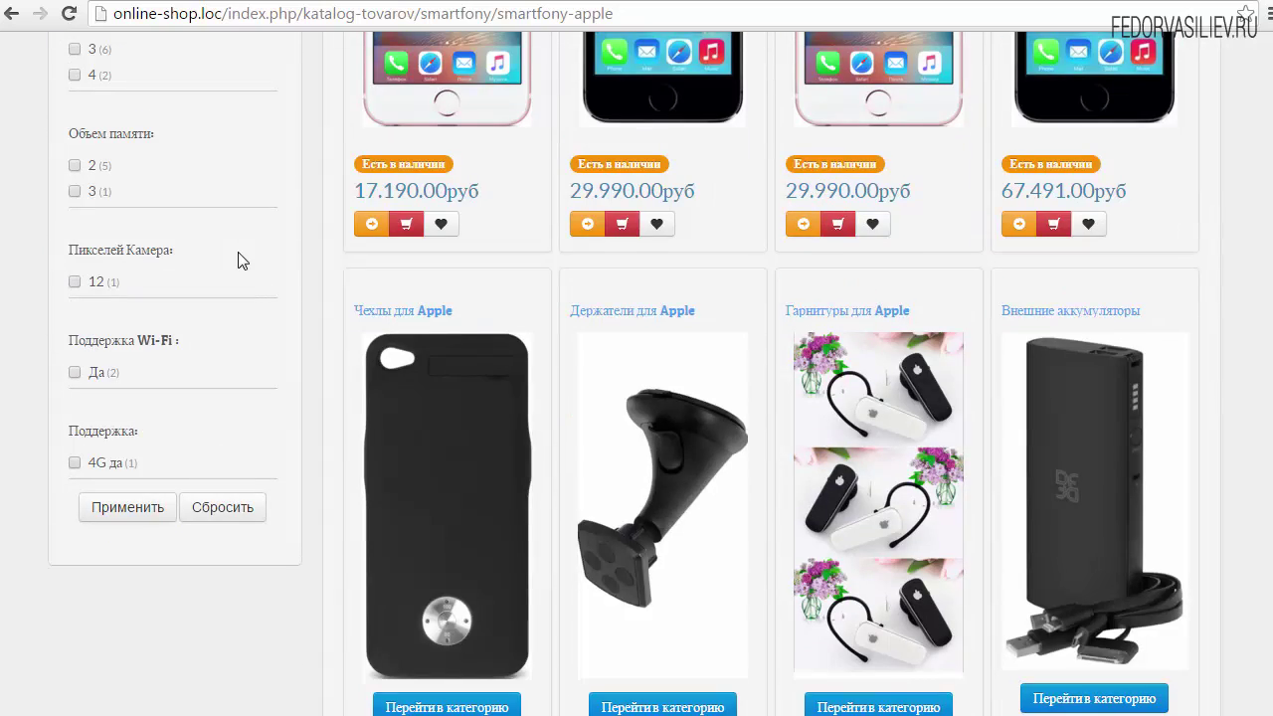
pyautogui.scroll(11, 241, 261)
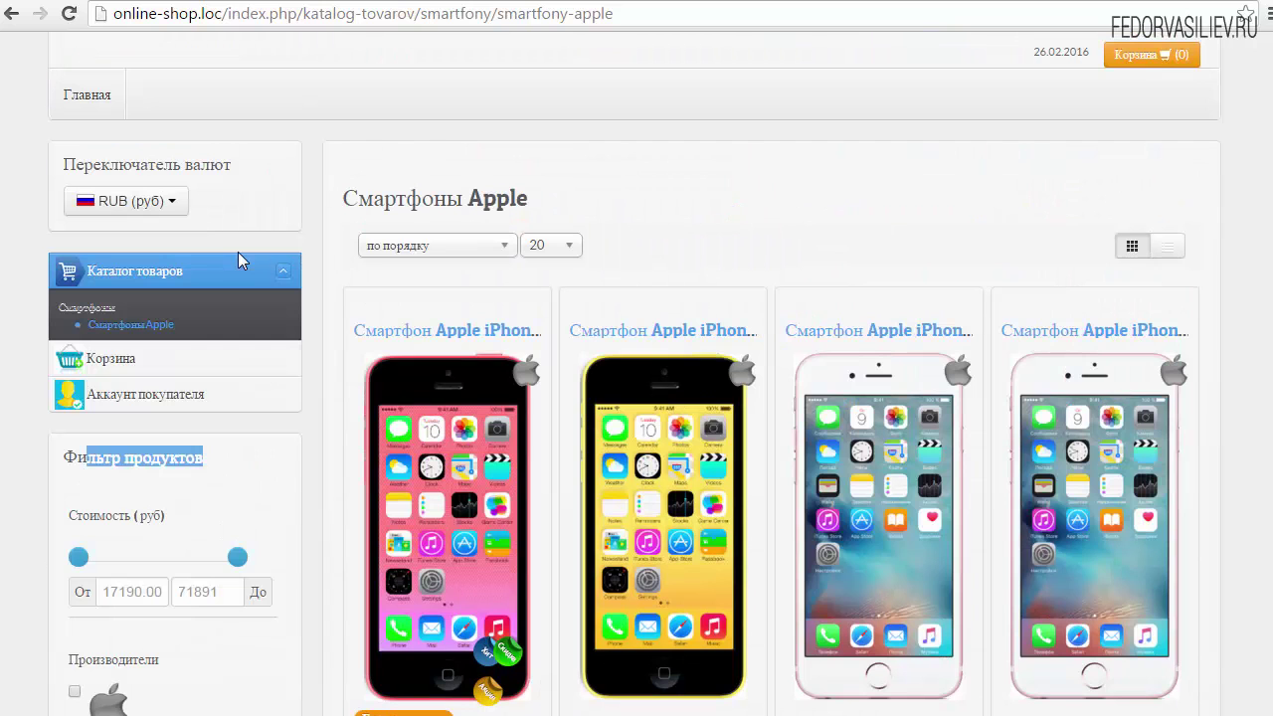